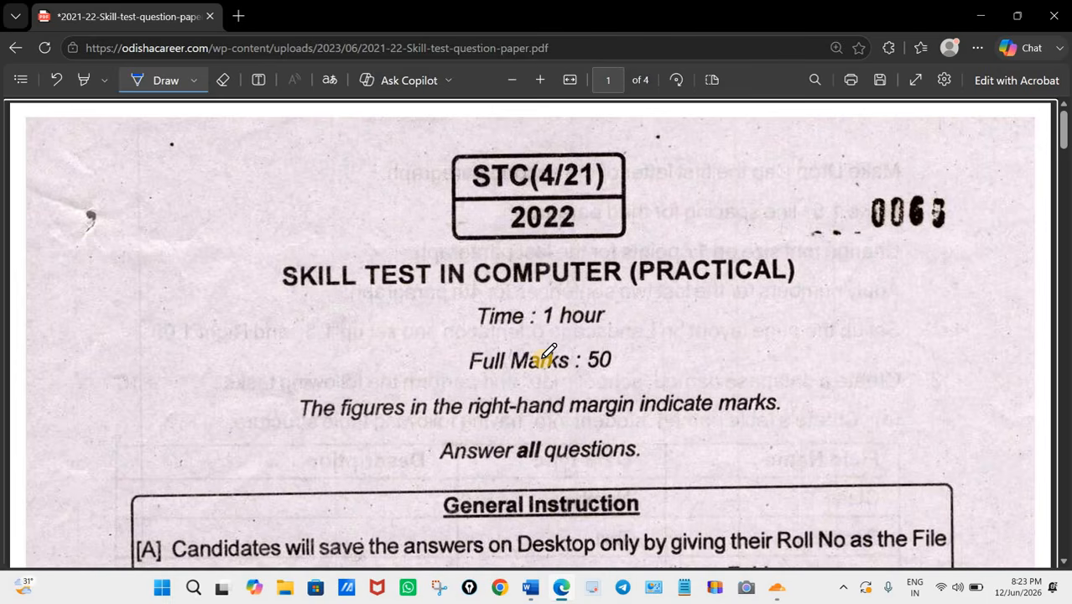
Step: Underline the 1 hour time limit and the full marks of 50 in the question paper's header with the Draw pen
scroll(581, 304, down, 1)
drag(530, 257, 595, 256)
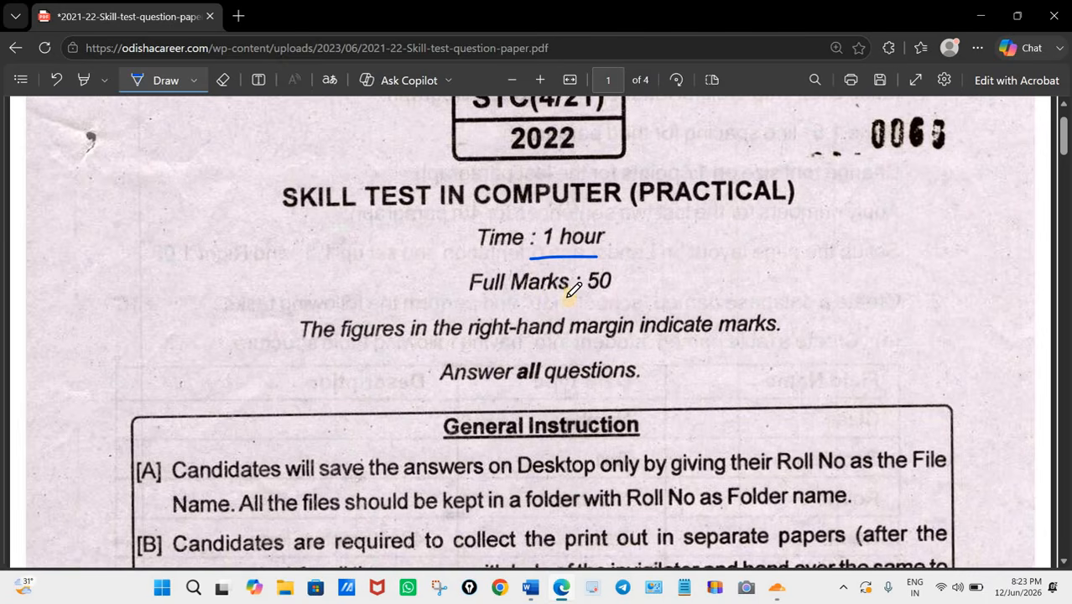
drag(567, 295, 615, 295)
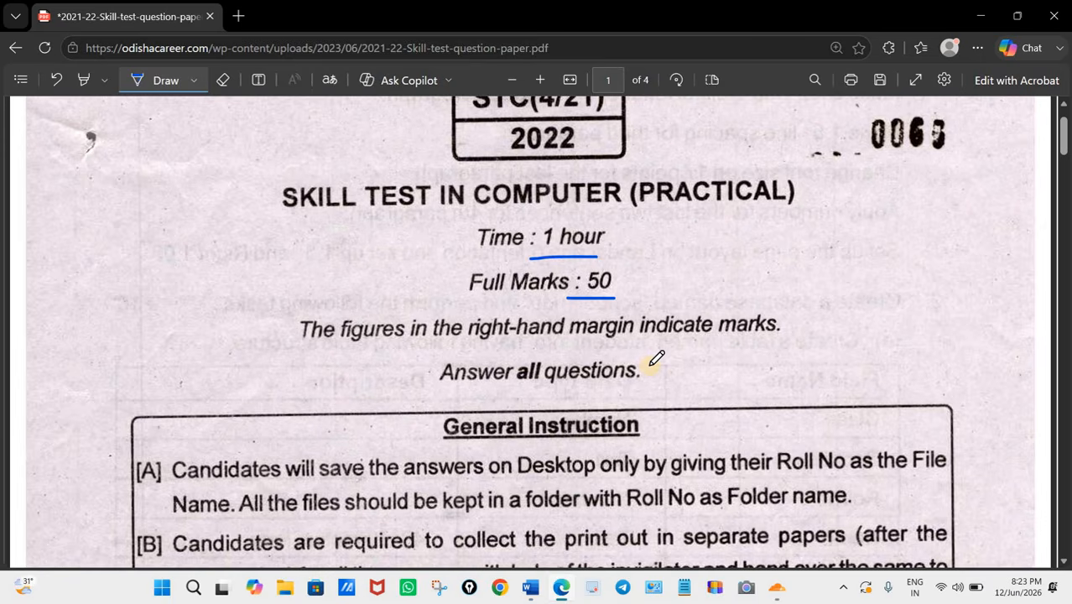
Step: Underline "as Folder name", "Desktop" and "Roll No" in general instruction [A] with the pen
scroll(651, 361, up, 1)
scroll(654, 359, down, 3)
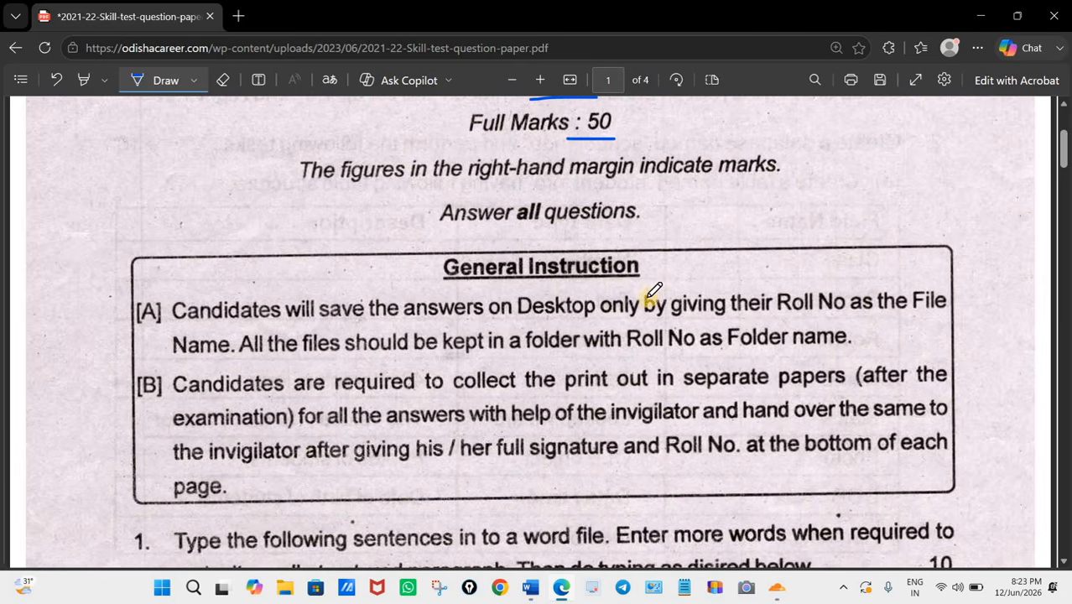
scroll(658, 352, down, 3)
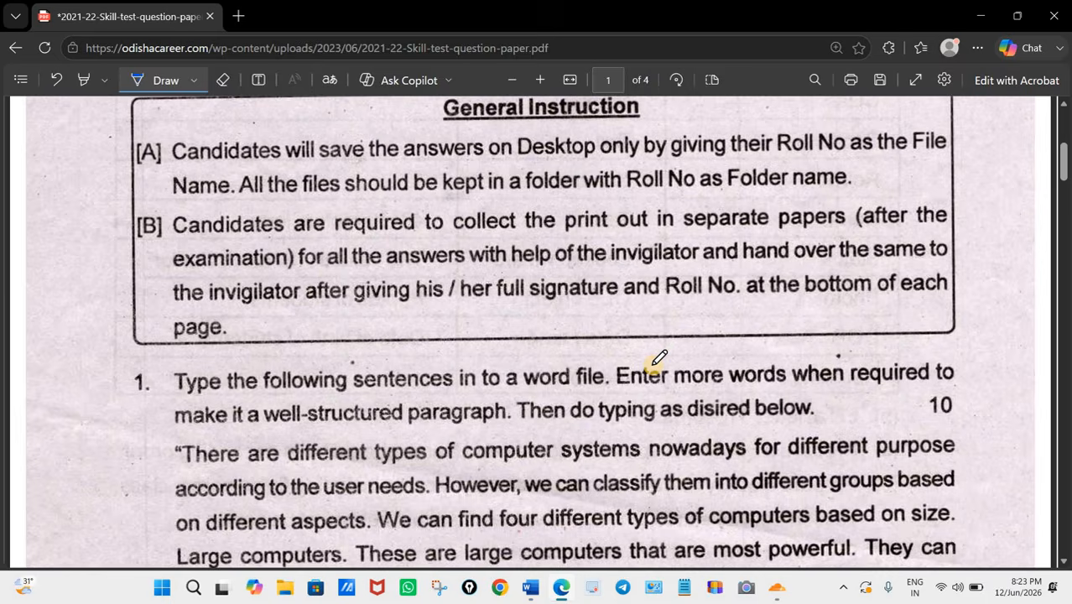
scroll(659, 359, up, 1)
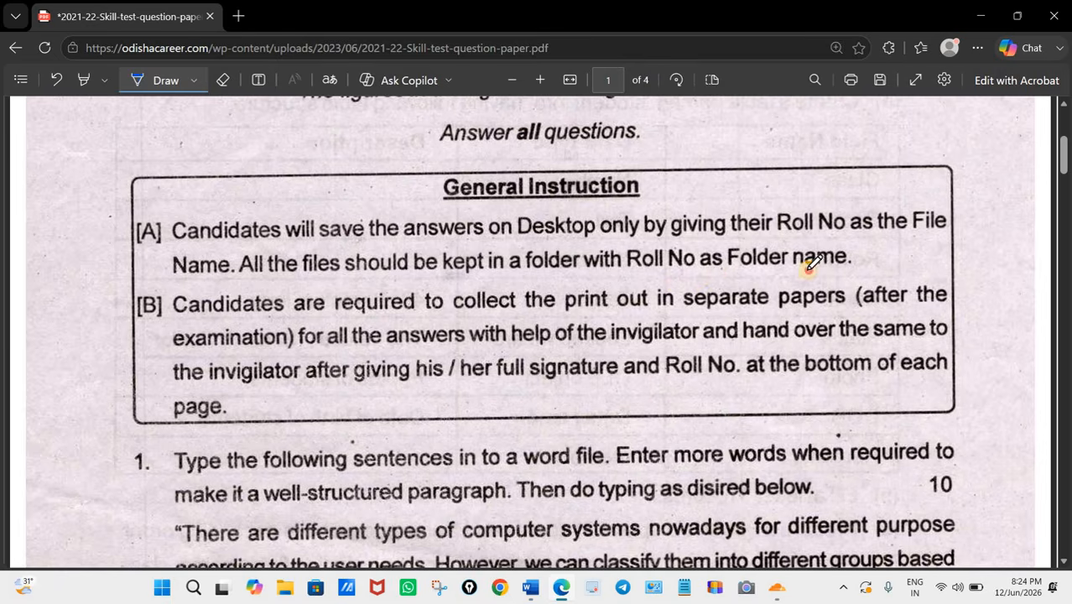
drag(808, 268, 711, 268)
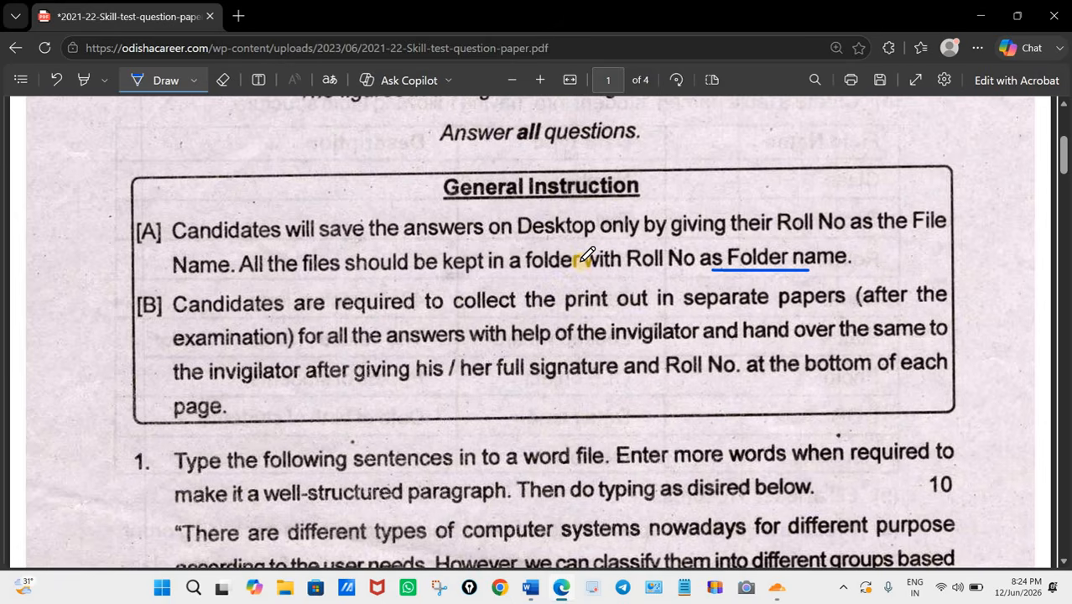
drag(522, 240, 593, 240)
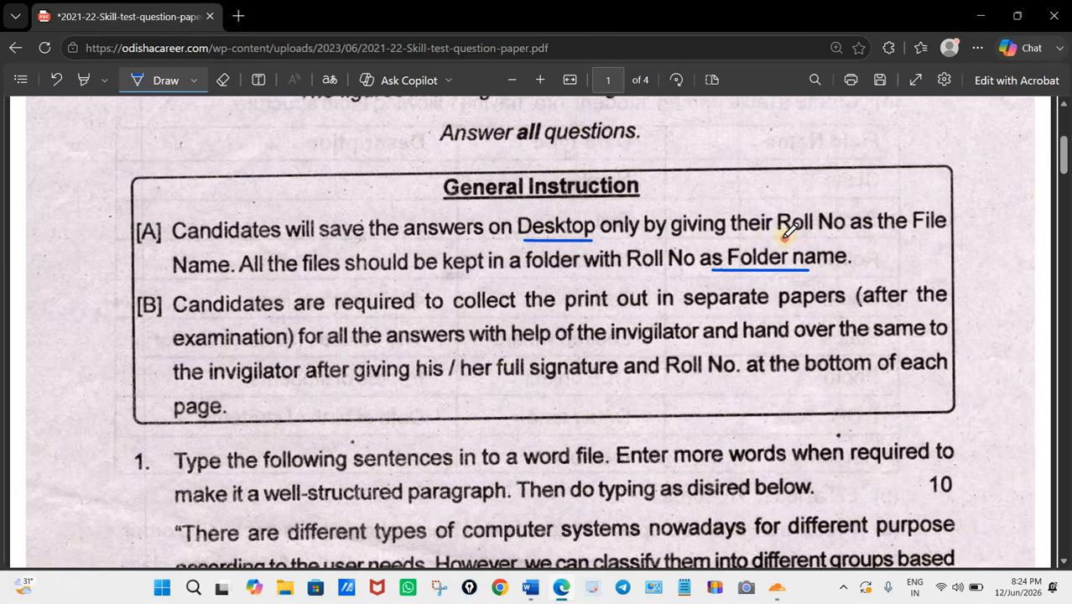
drag(778, 240, 843, 240)
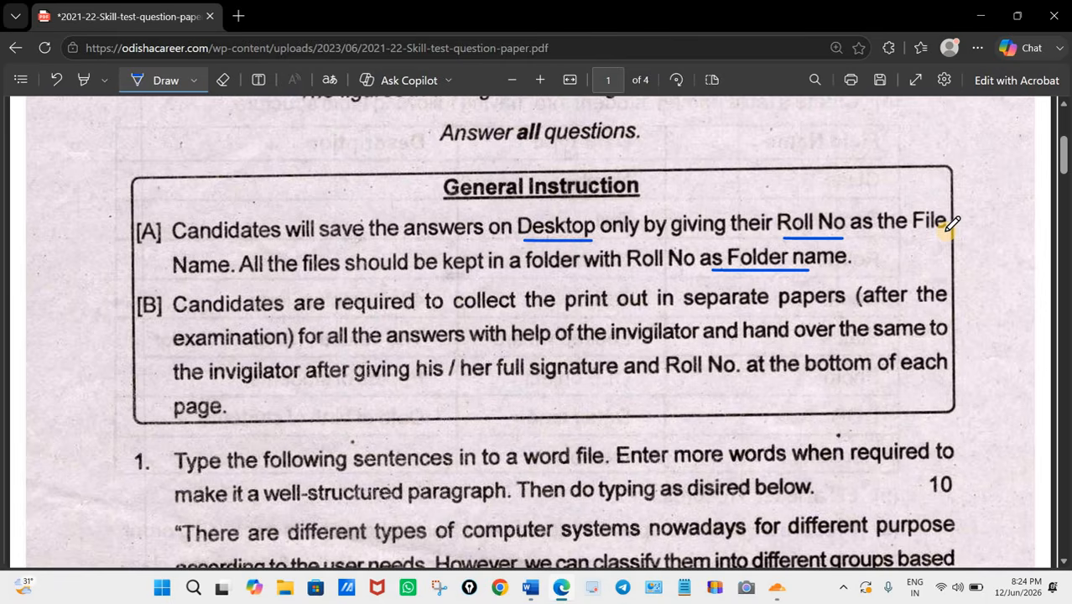
Step: Circle the [B] label of the second general instruction and underline "answers" and "help of the invigilator" in it
click(153, 284)
mouse_move(137, 327)
mouse_down()
mouse_move(165, 291)
mouse_move(156, 289)
mouse_up()
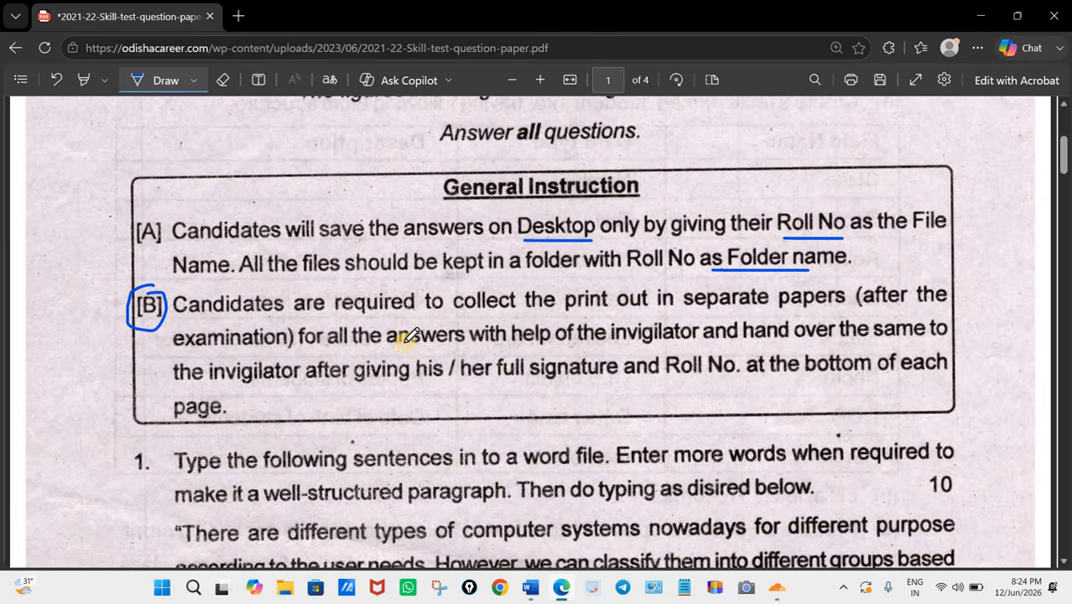
drag(386, 345, 464, 345)
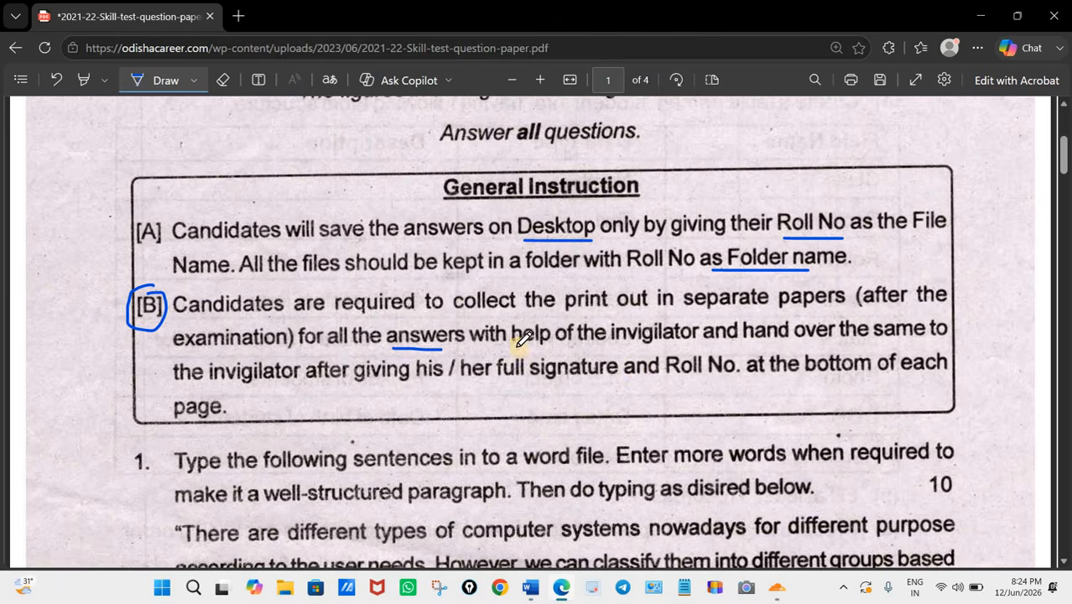
drag(517, 345, 636, 345)
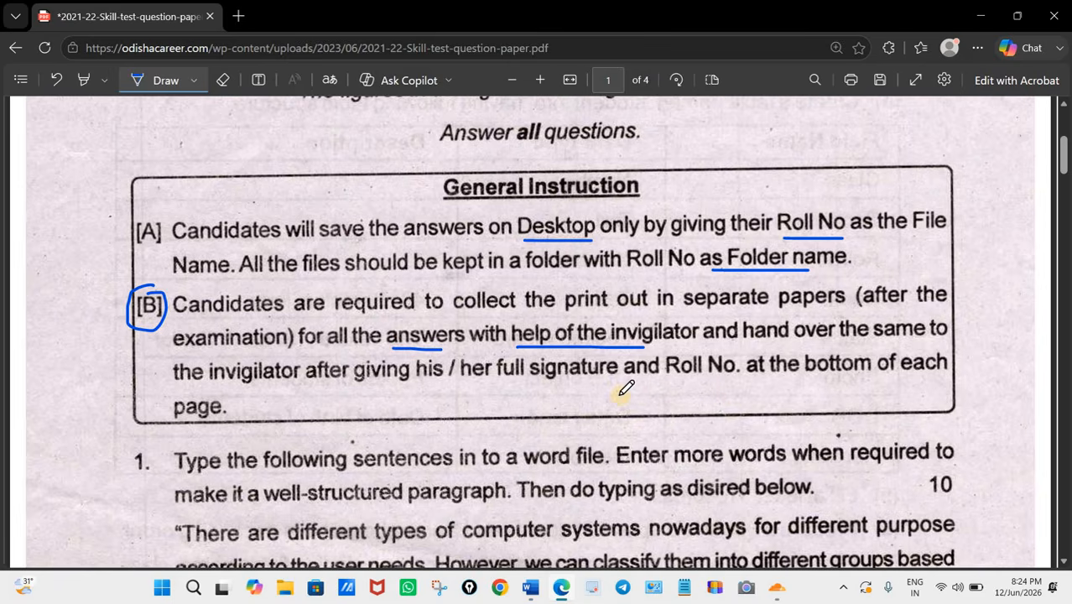
Step: Underline "signature and" and "invigilator" in the third line of instruction [B], and bracket "full signature and Roll" from below
drag(527, 382, 653, 383)
drag(228, 382, 280, 382)
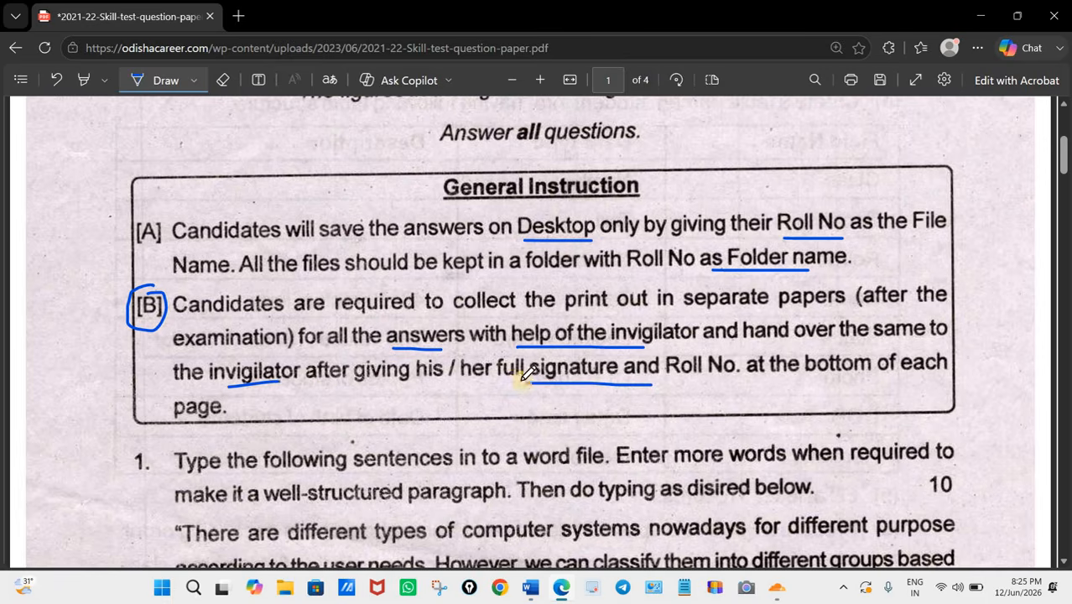
mouse_move(499, 354)
mouse_down()
mouse_move(498, 369)
mouse_move(651, 390)
mouse_move(697, 380)
mouse_move(698, 362)
mouse_up()
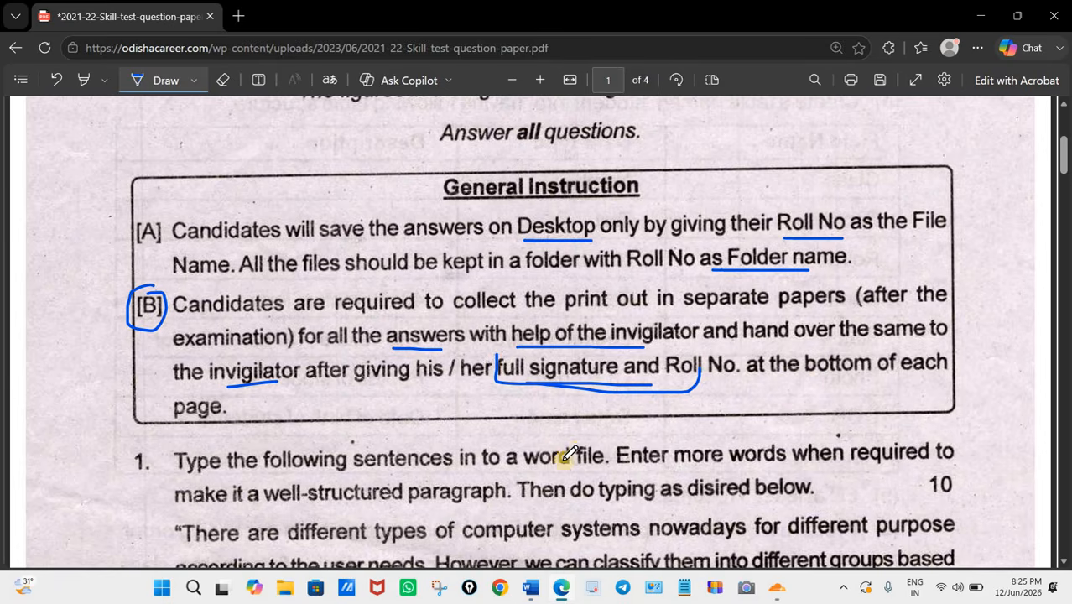
Step: Look through the paper's Word, database, spreadsheet and presentation questions, and return to the first page
scroll(555, 449, down, 2)
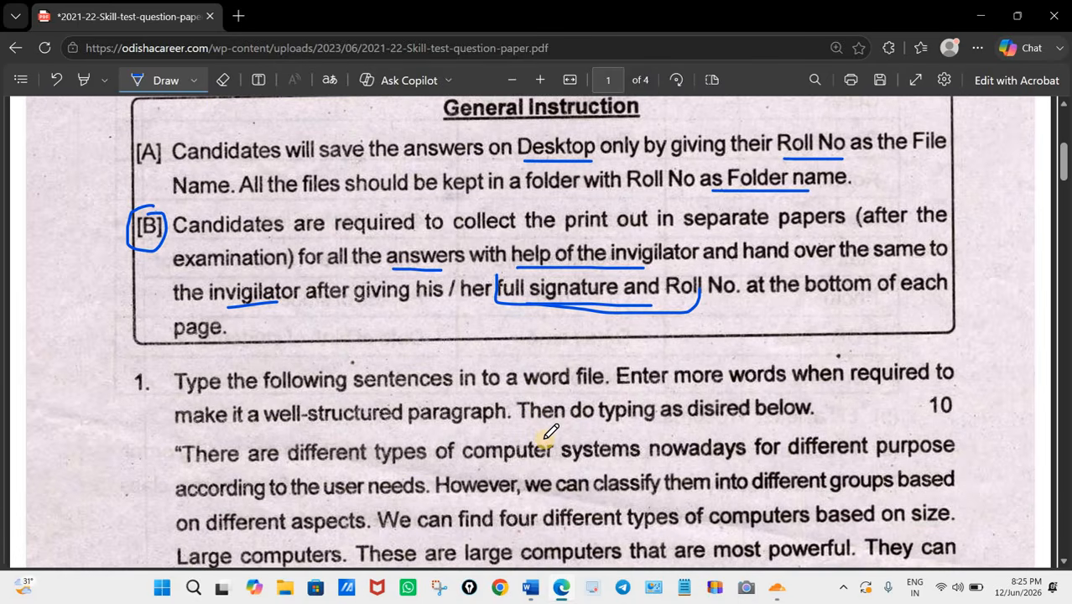
scroll(550, 430, down, 4)
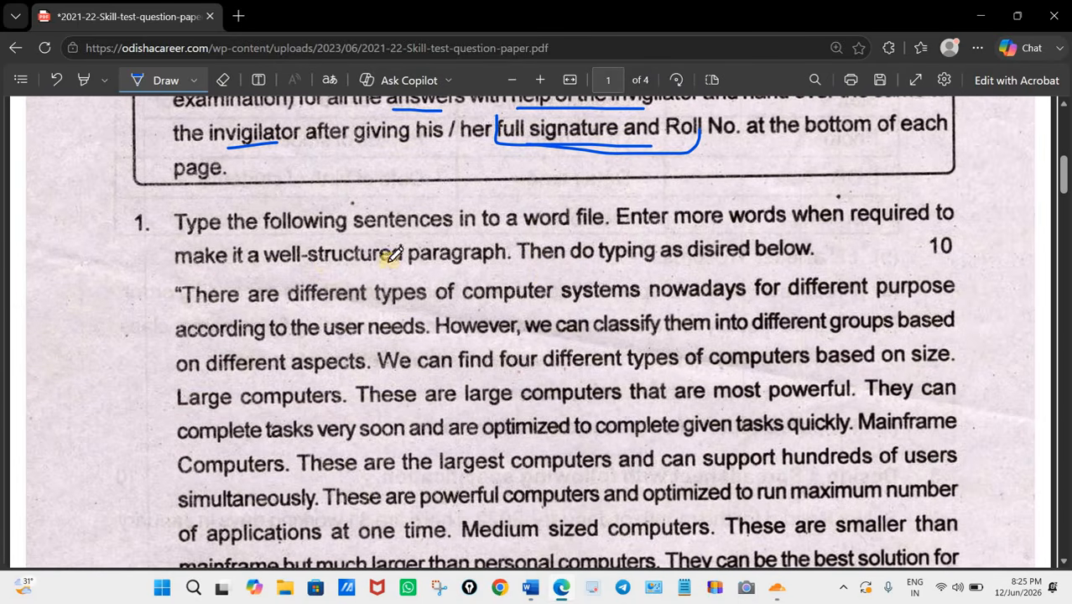
scroll(418, 250, down, 15)
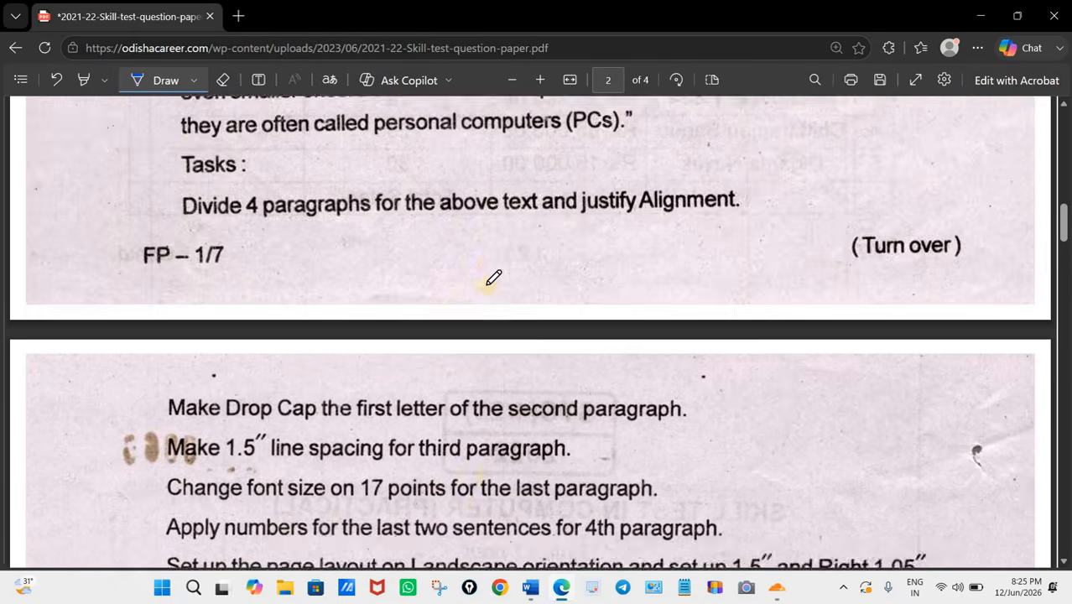
scroll(545, 280, down, 4)
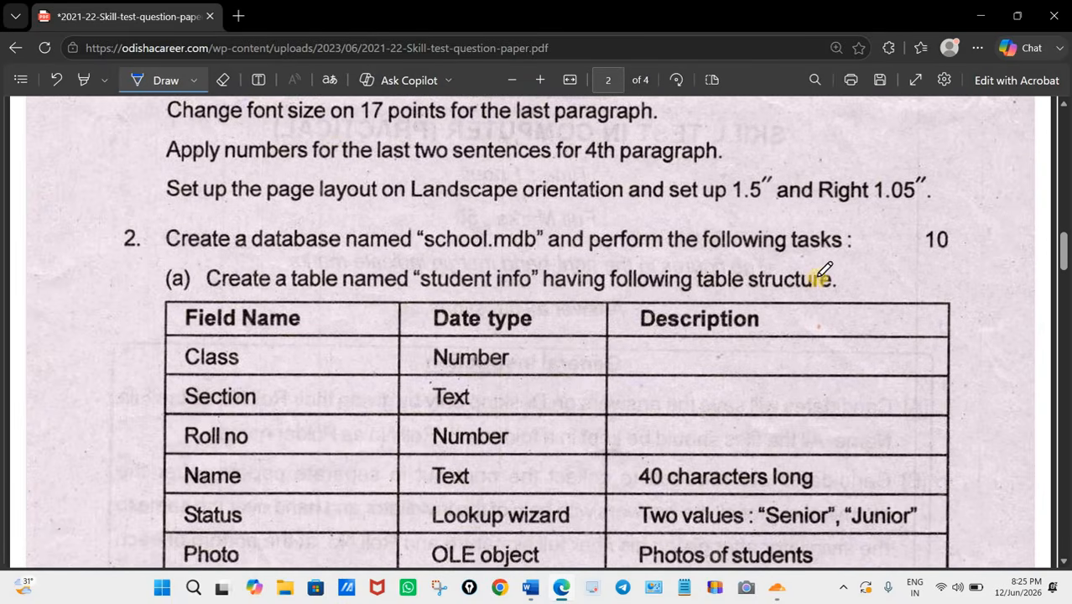
scroll(669, 315, down, 12)
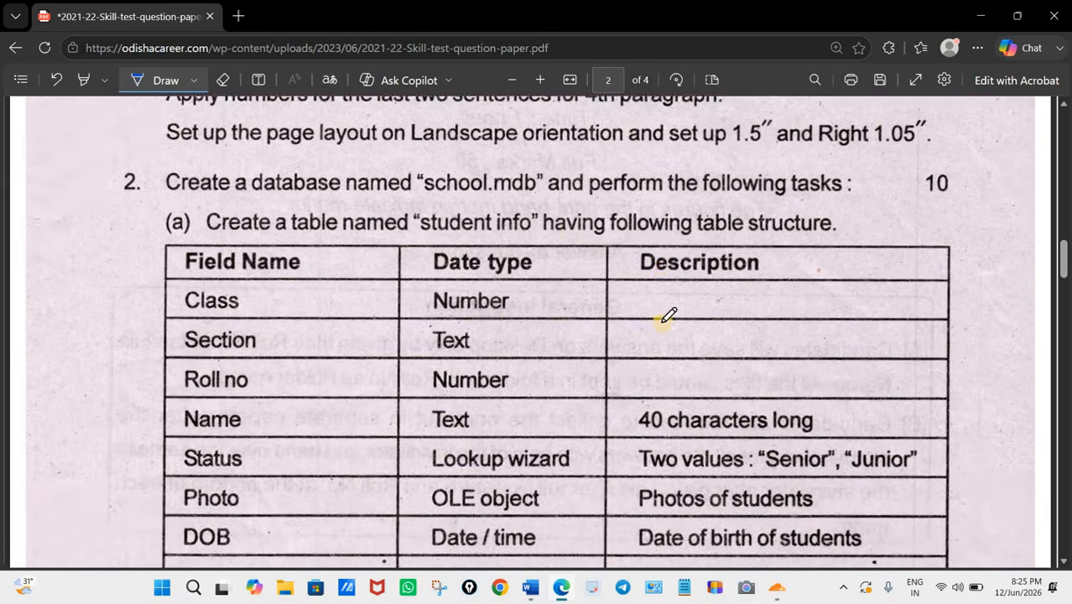
scroll(390, 210, down, 4)
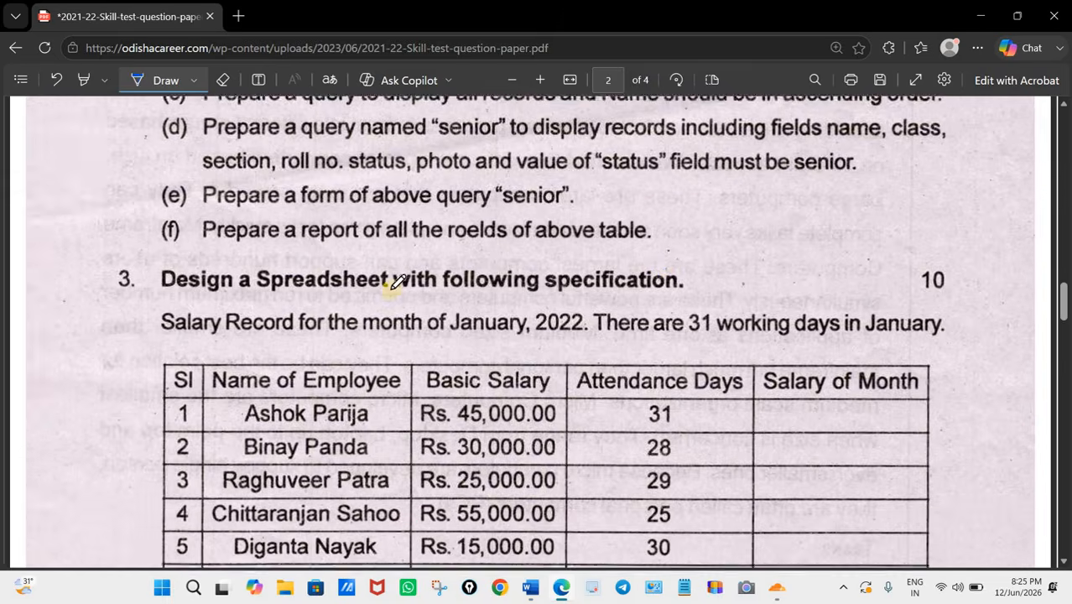
scroll(388, 327, down, 3)
scroll(391, 326, down, 20)
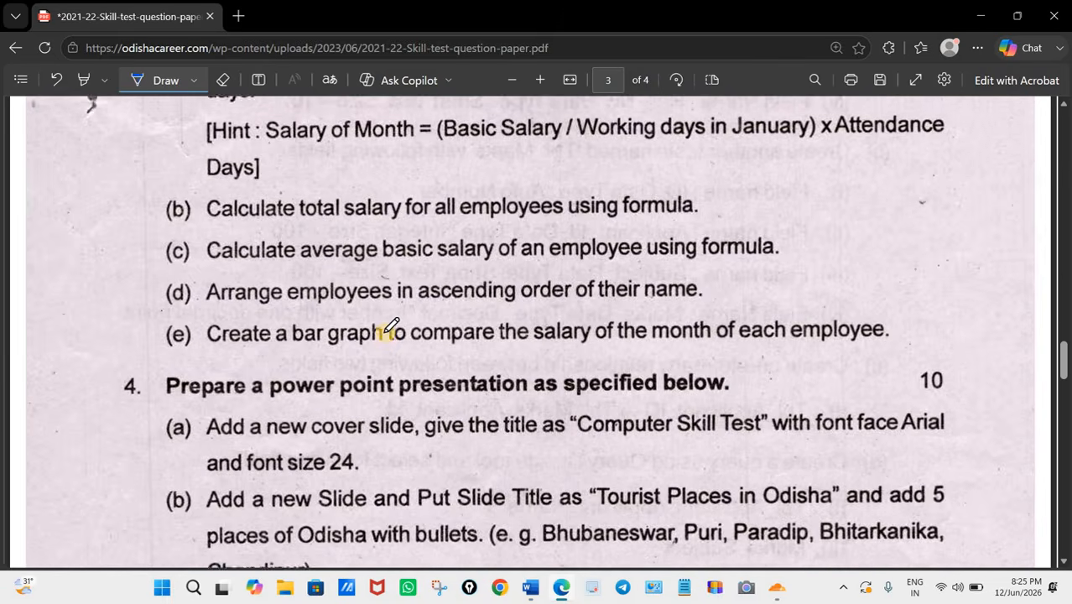
scroll(632, 337, up, 20)
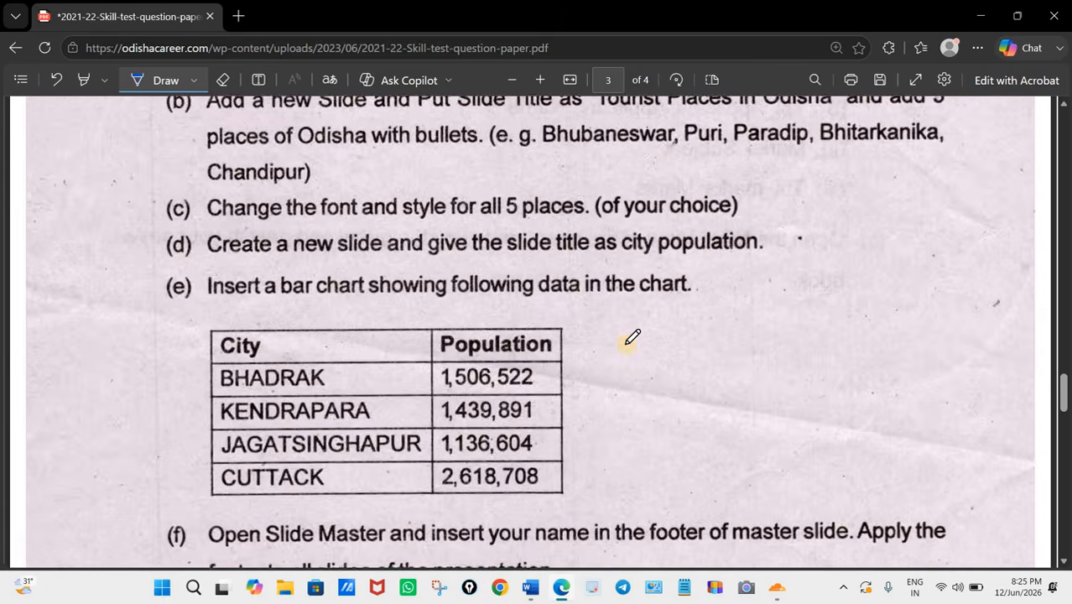
scroll(632, 337, up, 20)
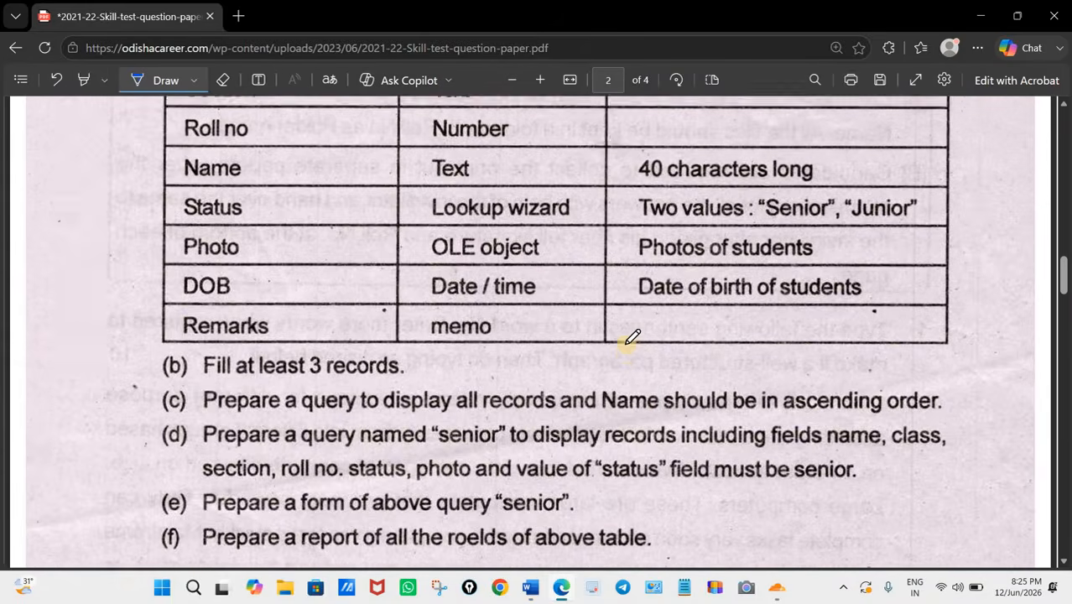
scroll(633, 337, up, 5)
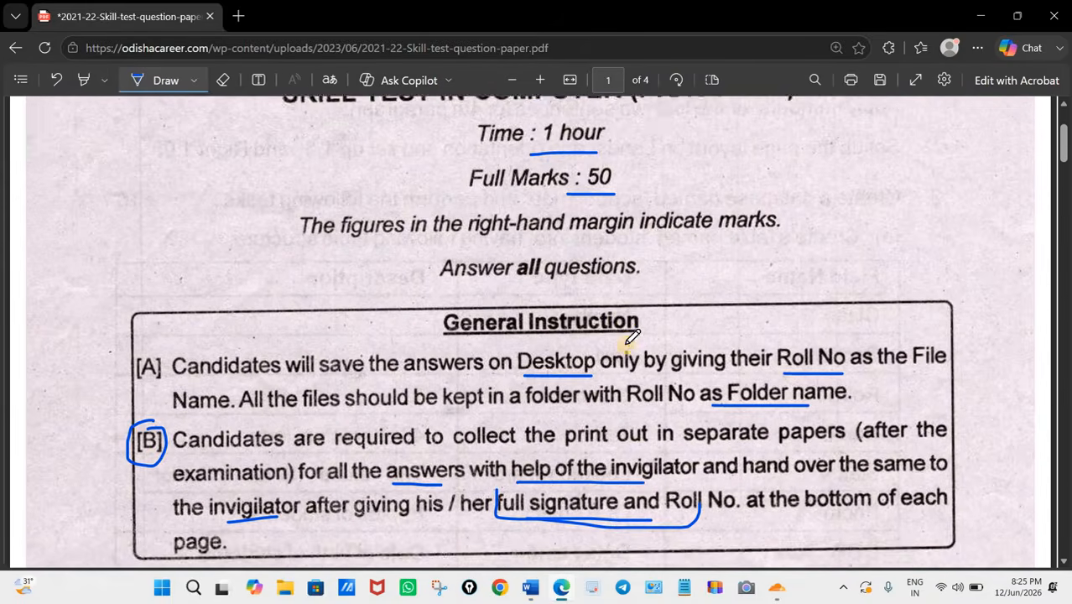
Step: Circle question number 1 and underline its 10 marks, "Enter more words", "paragraph" and "disired below"
scroll(632, 337, down, 5)
scroll(632, 338, down, 3)
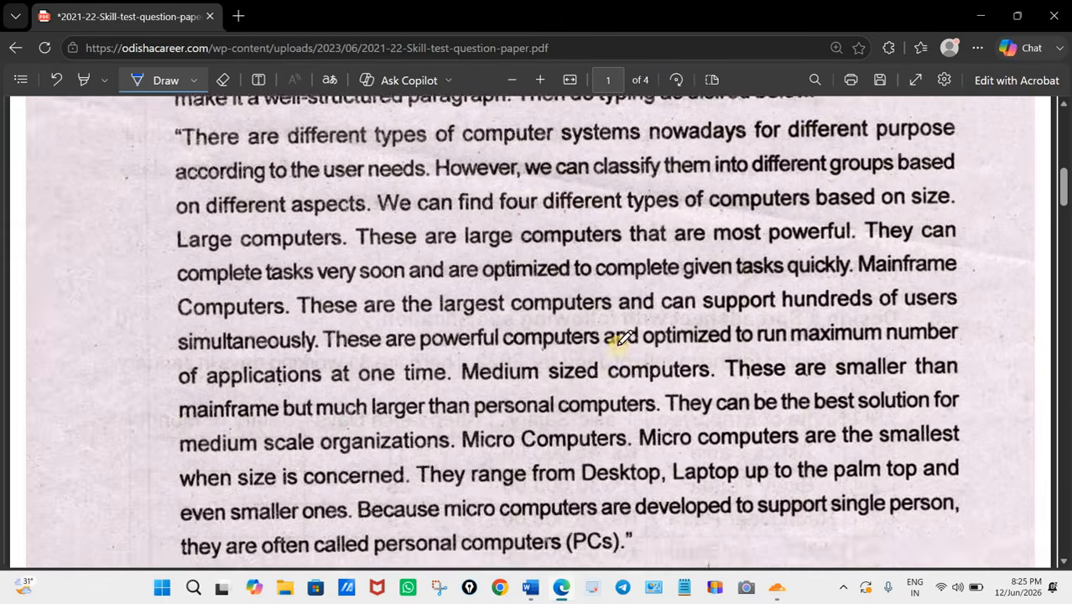
scroll(633, 337, up, 3)
mouse_move(114, 215)
mouse_down()
mouse_move(155, 237)
mouse_move(167, 191)
mouse_move(138, 201)
mouse_up()
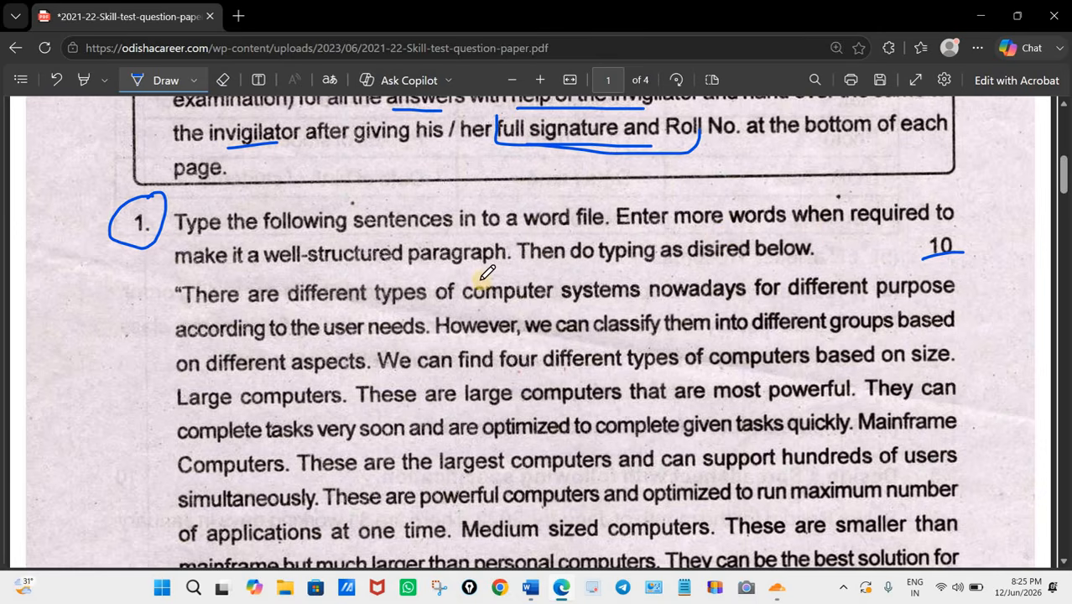
drag(761, 226, 654, 226)
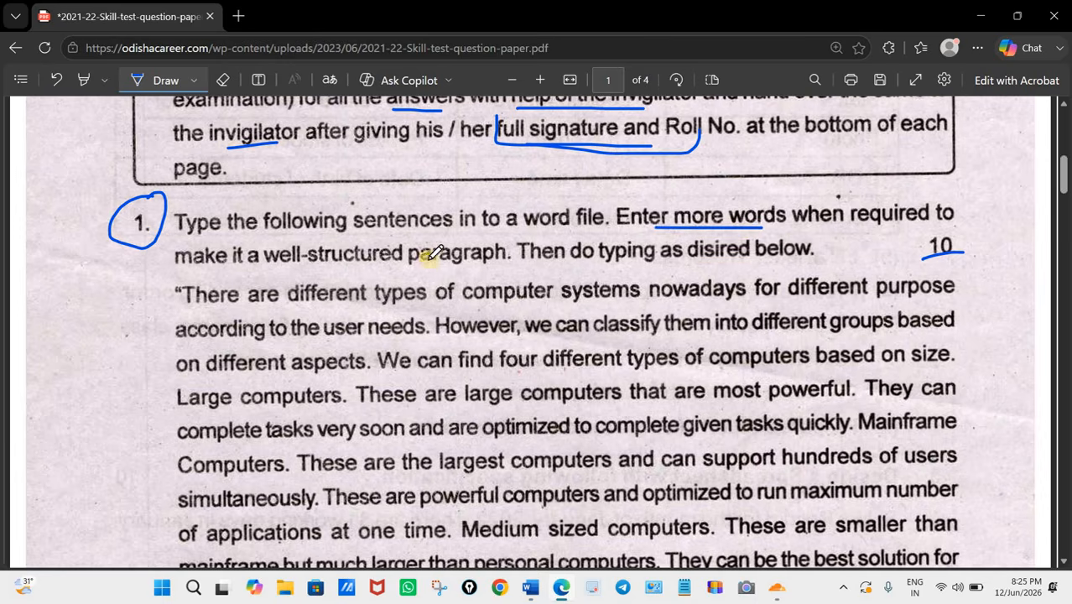
drag(400, 263, 478, 261)
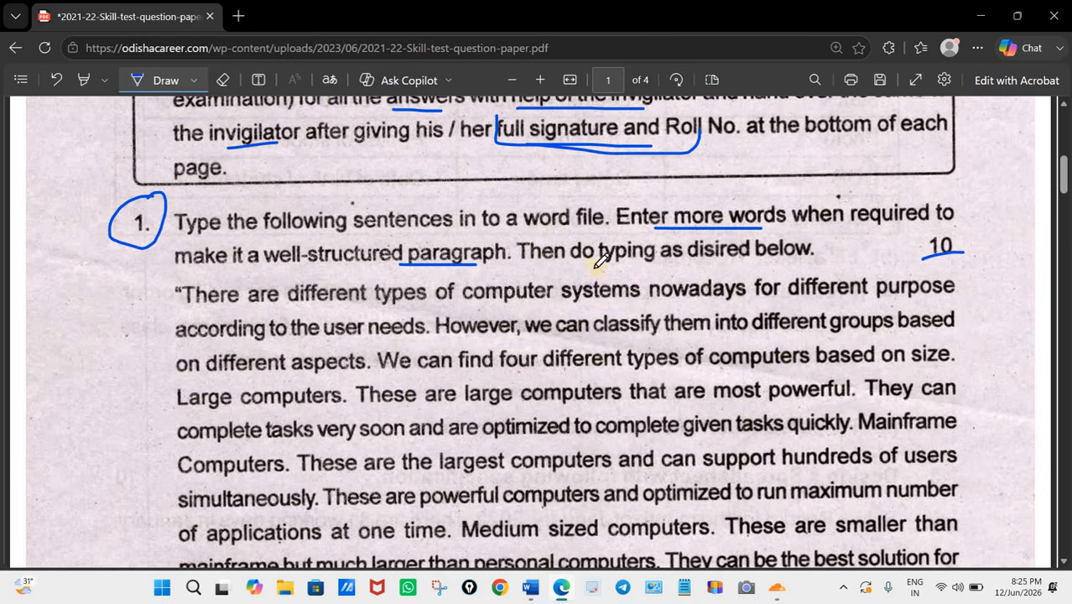
drag(686, 262, 781, 260)
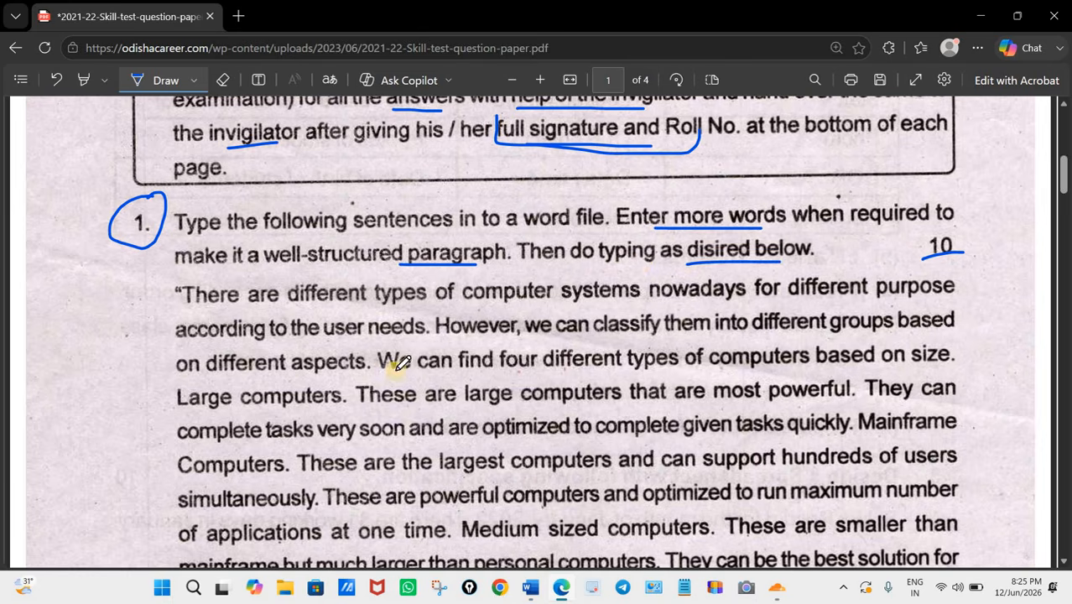
Step: Draw a bracket line down the margin beside the whole computer-types passage of question 1
scroll(401, 363, down, 1)
scroll(252, 251, down, 1)
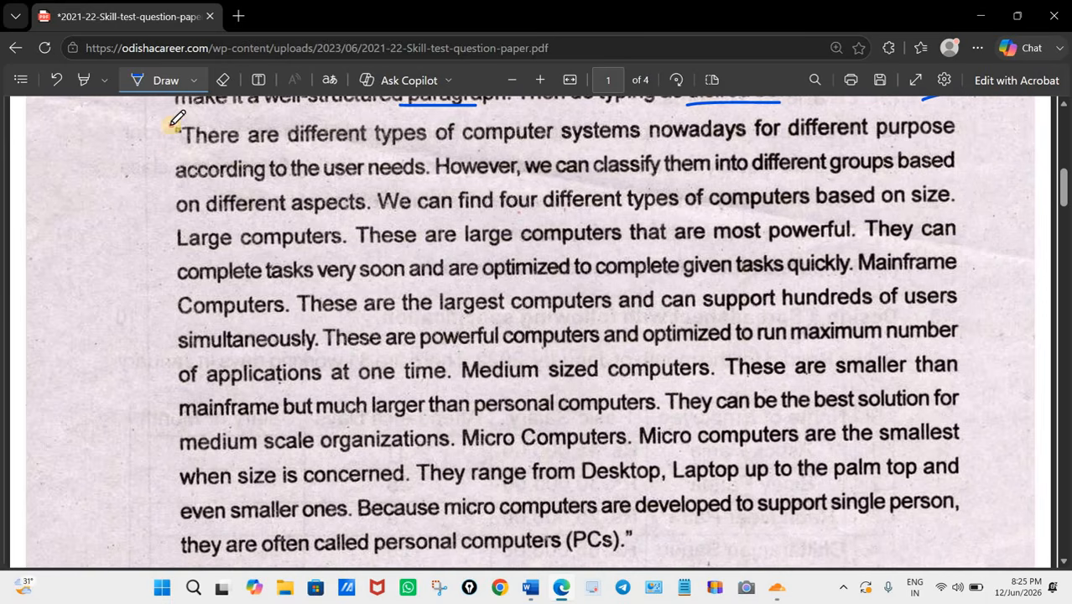
mouse_move(172, 126)
mouse_down()
mouse_move(148, 235)
mouse_move(140, 492)
mouse_up()
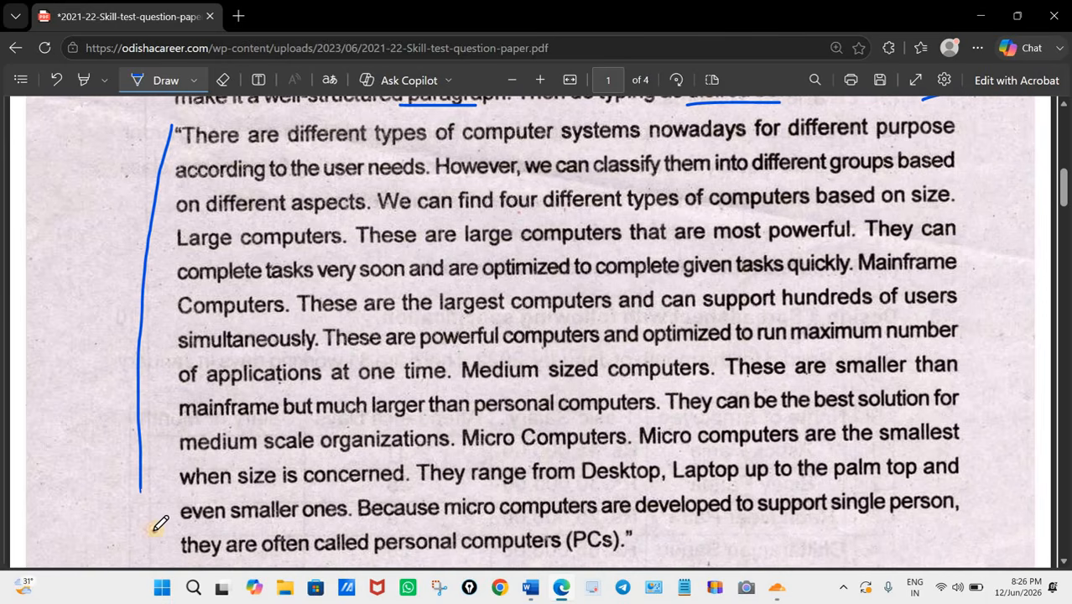
drag(154, 529, 158, 553)
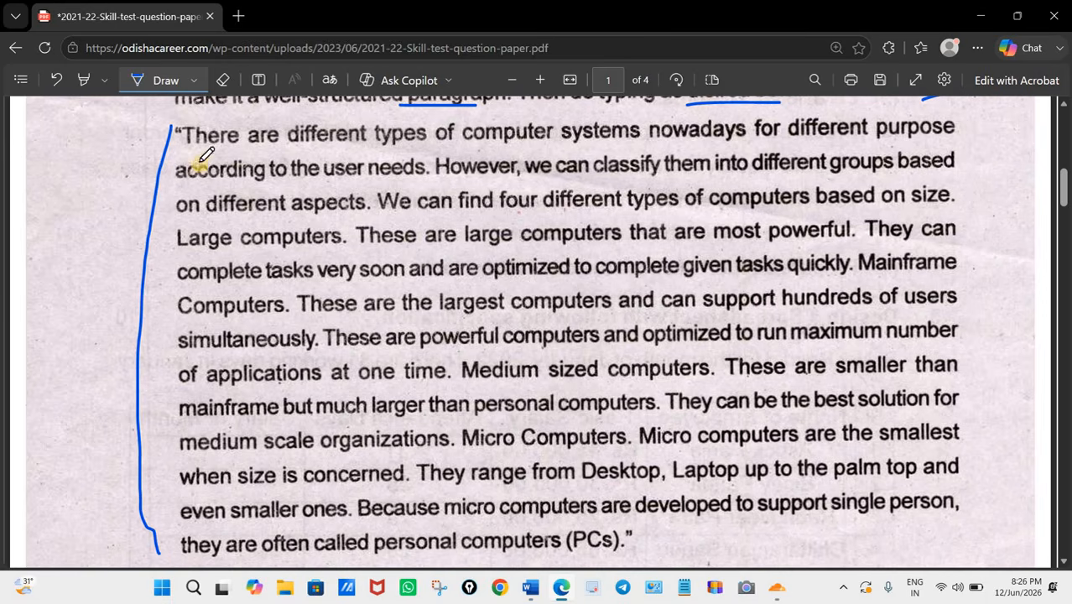
Step: Draw a tick mark beside the Tasks heading below the passage, and review the passage against the four-paragraph task
scroll(617, 407, down, 3)
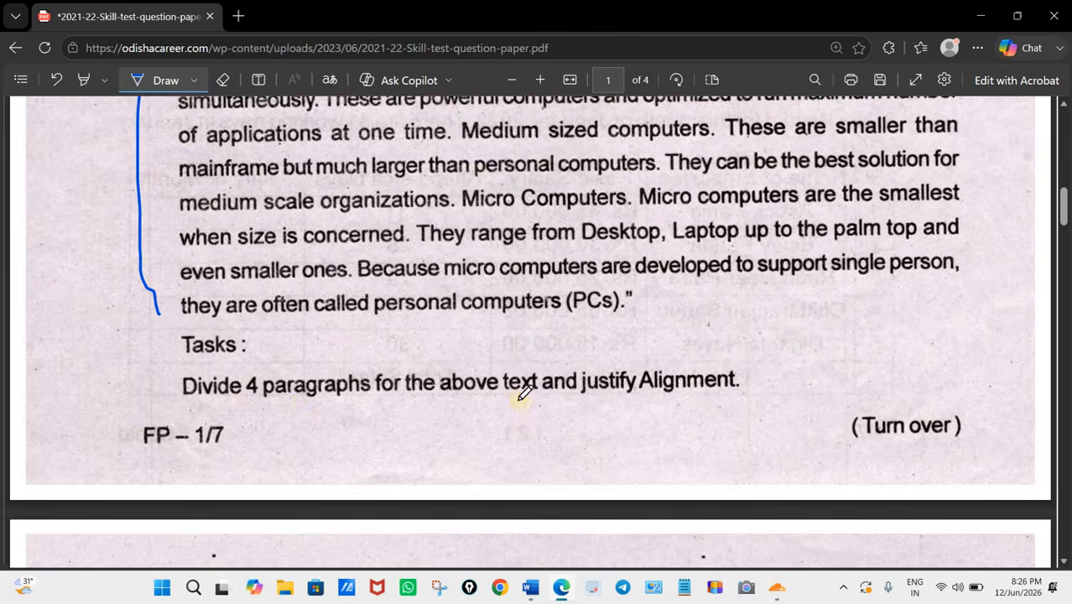
scroll(522, 393, down, 1)
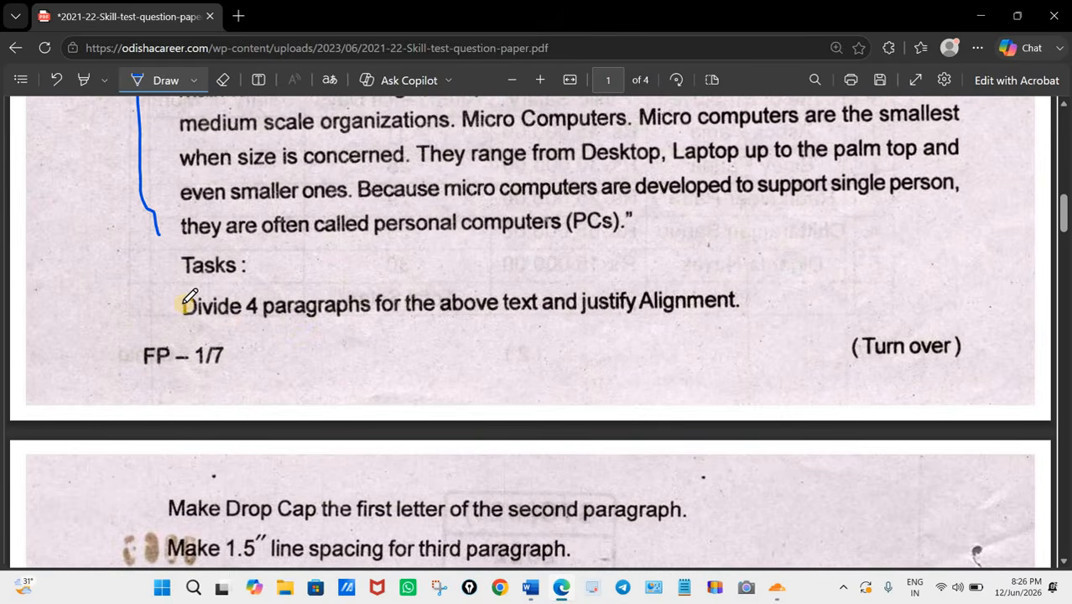
mouse_move(134, 262)
mouse_down()
mouse_move(146, 295)
mouse_move(190, 282)
mouse_up()
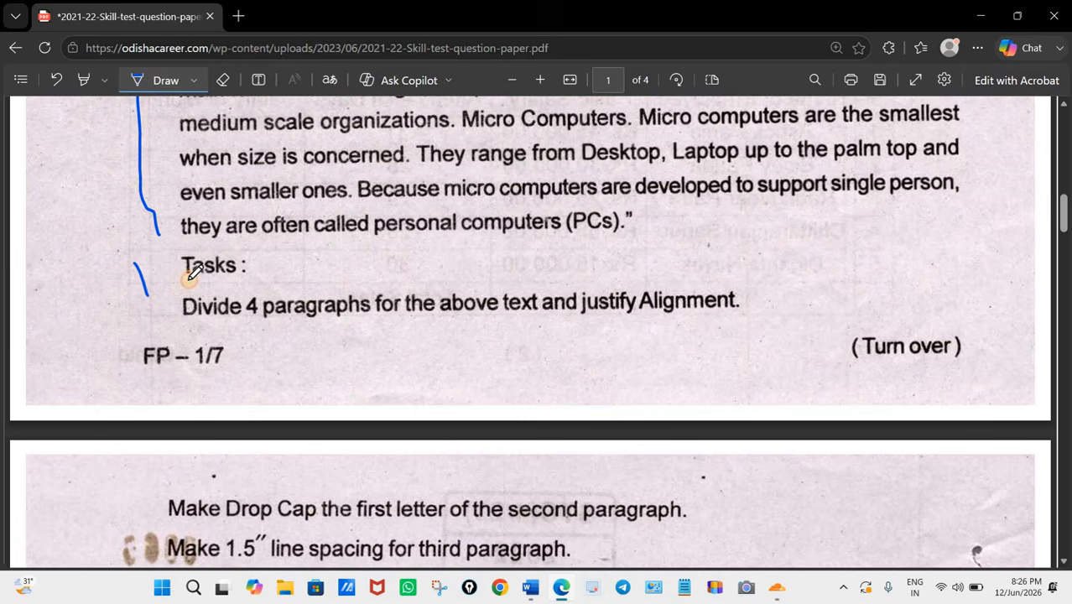
scroll(394, 360, down, 1)
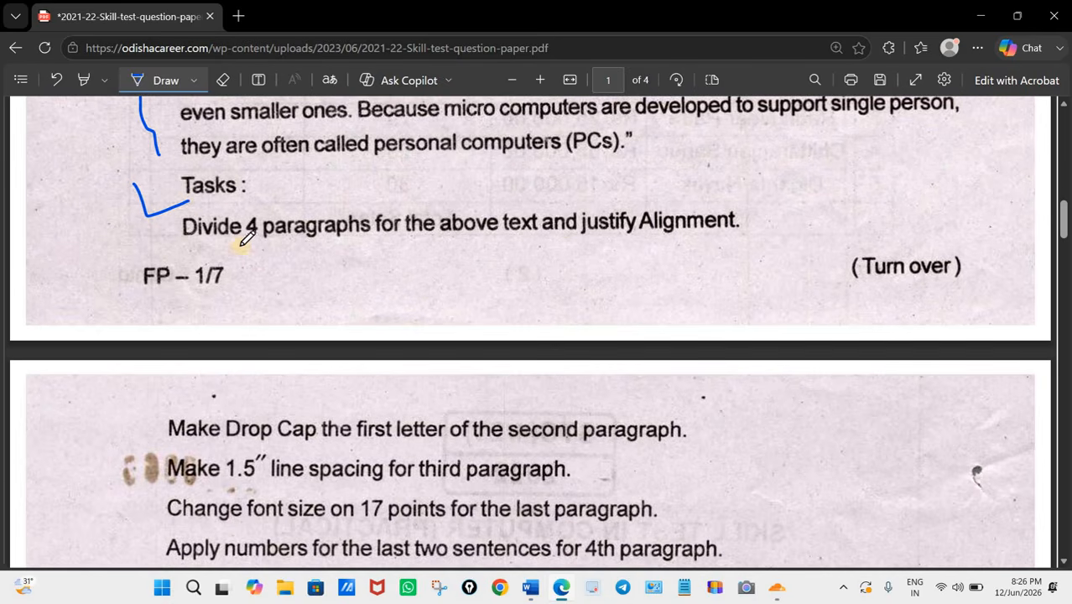
scroll(411, 302, up, 4)
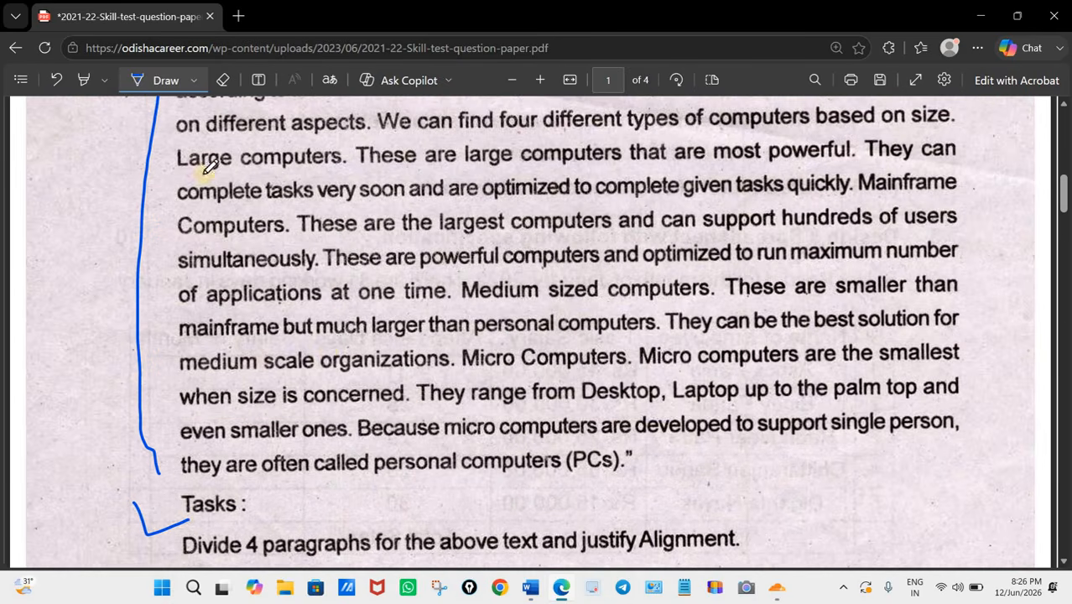
scroll(344, 346, down, 3)
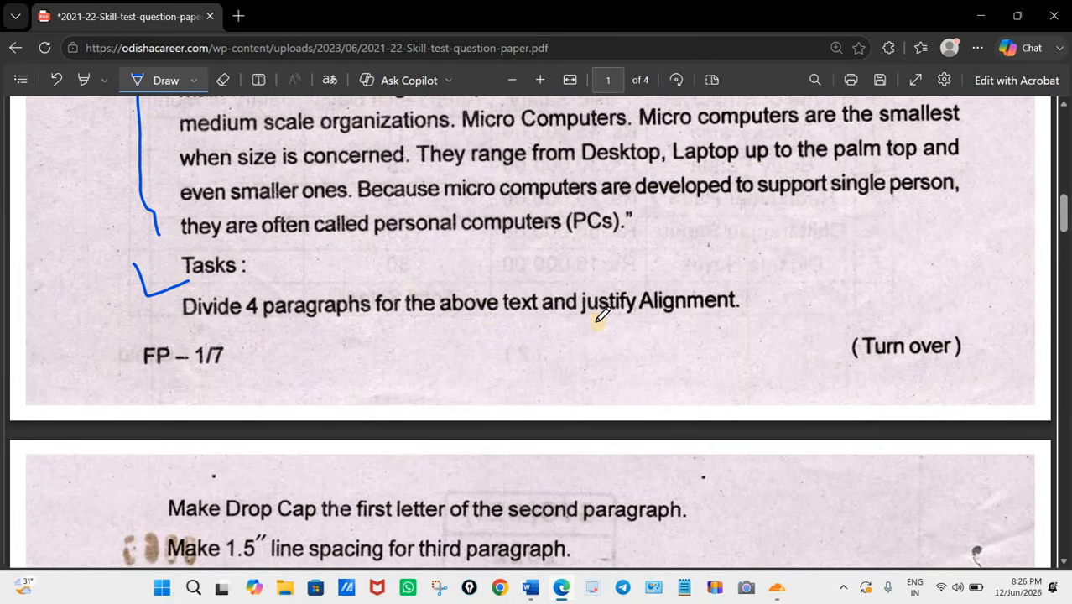
Step: Underline "justify Alignment" in the paragraph-division task, and "Drop Cap" and "second paragraph" in the drop-cap task
drag(584, 318, 759, 313)
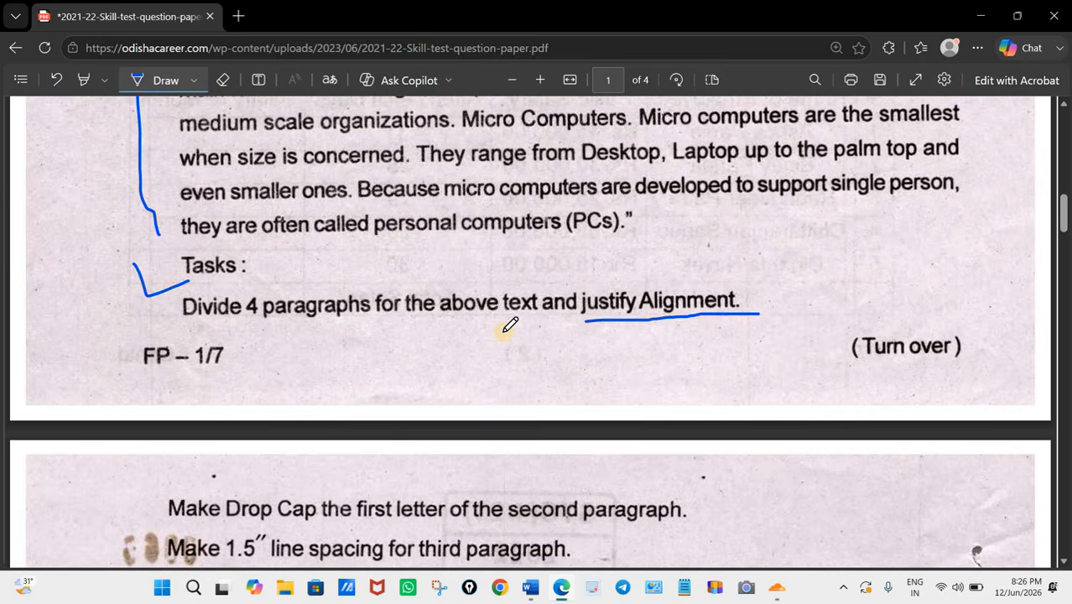
scroll(247, 383, down, 4)
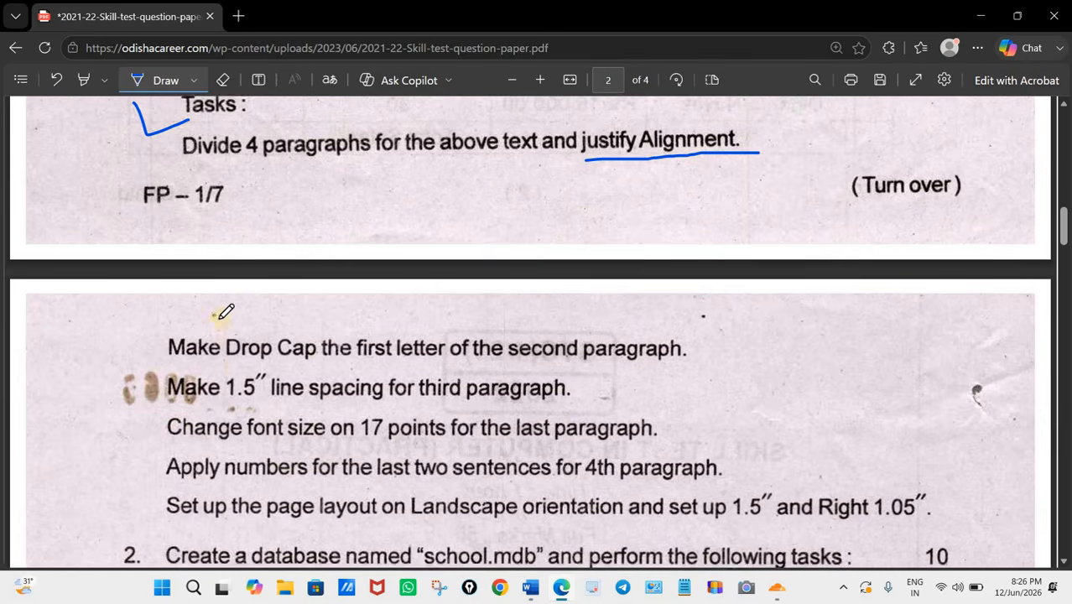
scroll(224, 312, down, 2)
drag(226, 287, 316, 286)
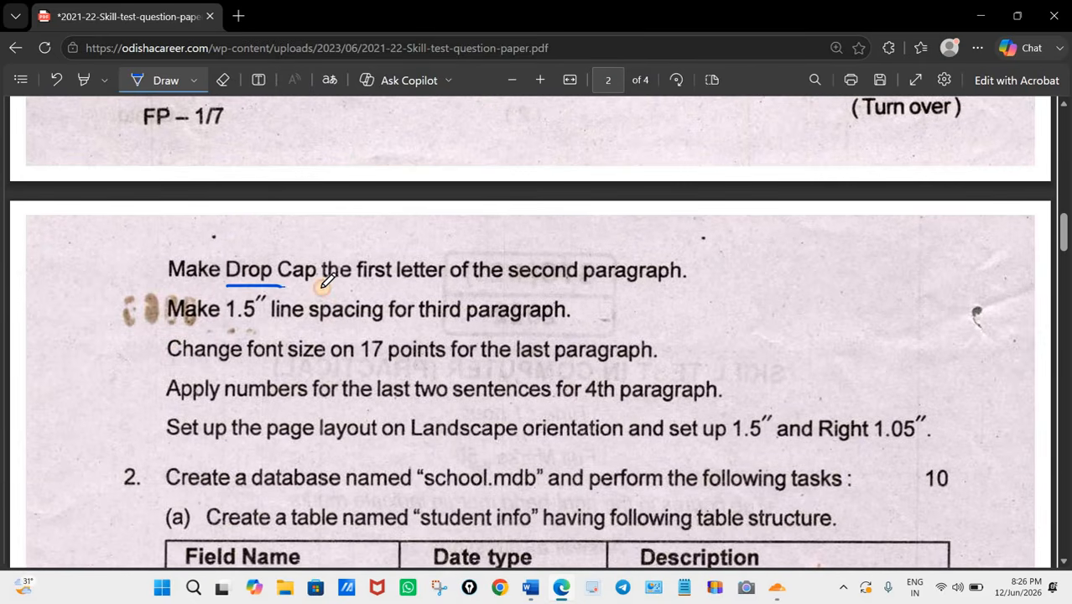
drag(527, 288, 662, 283)
scroll(347, 222, up, 4)
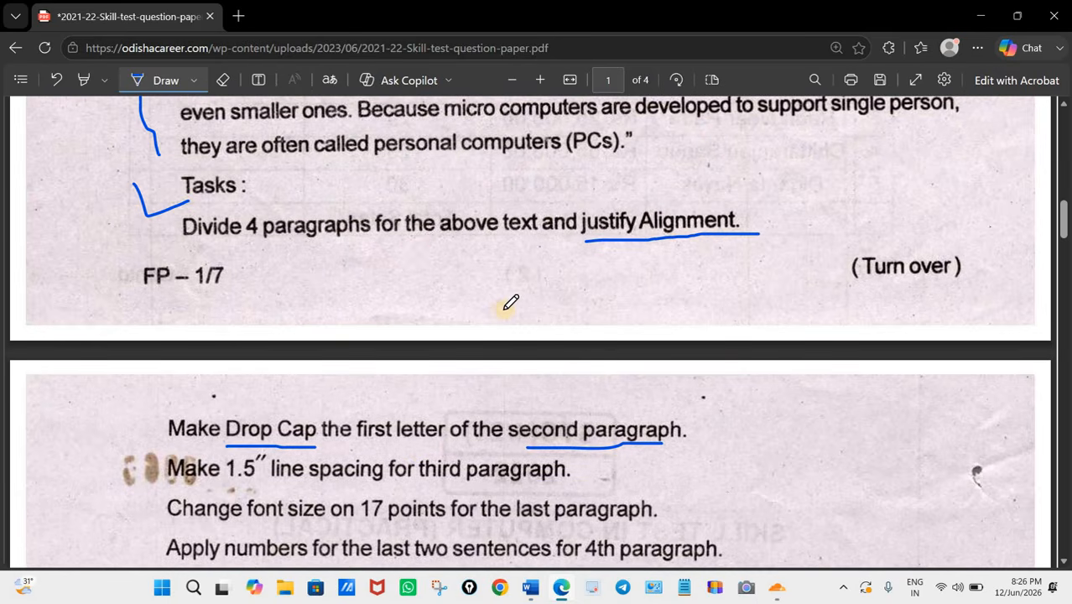
scroll(337, 323, down, 2)
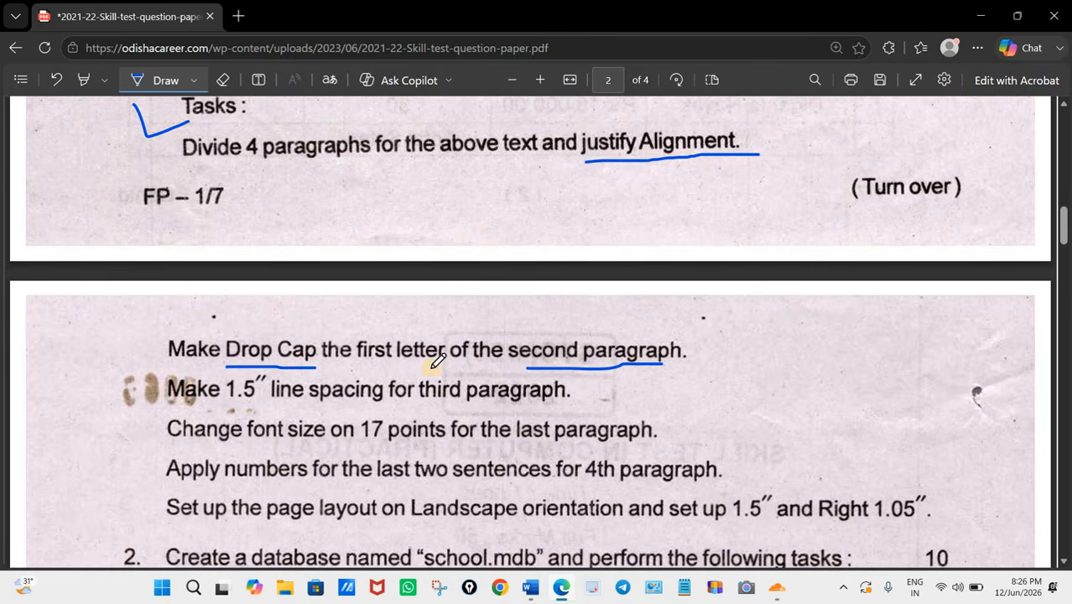
Step: Underline "Make", "1.5″" and "third paragraph" in the line-spacing task, and "17 points" and "last paragraph" in the font-size task
scroll(245, 346, down, 2)
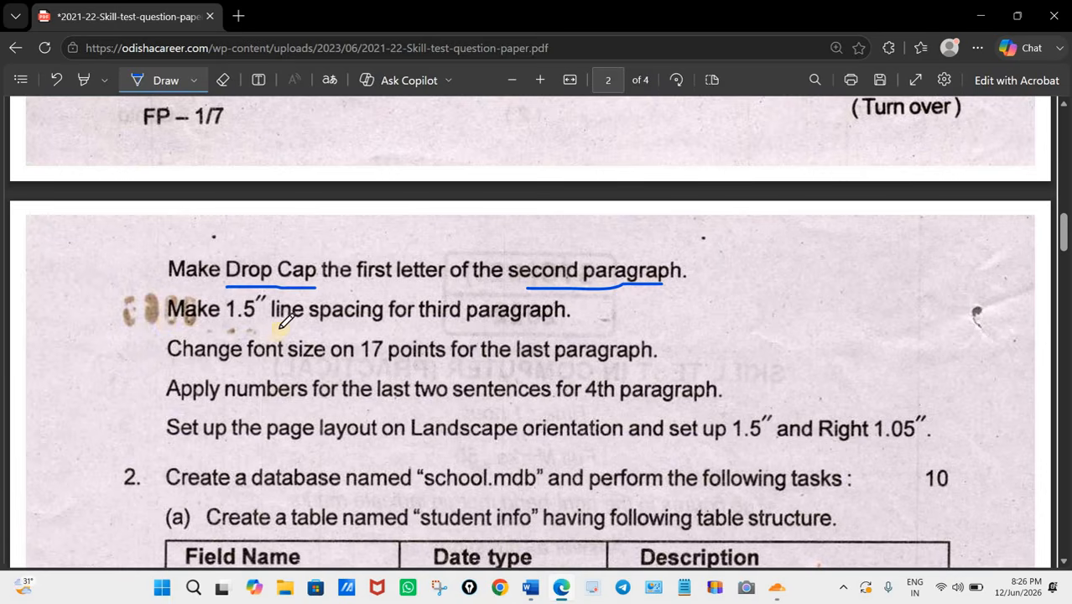
drag(163, 323, 218, 324)
drag(424, 324, 559, 324)
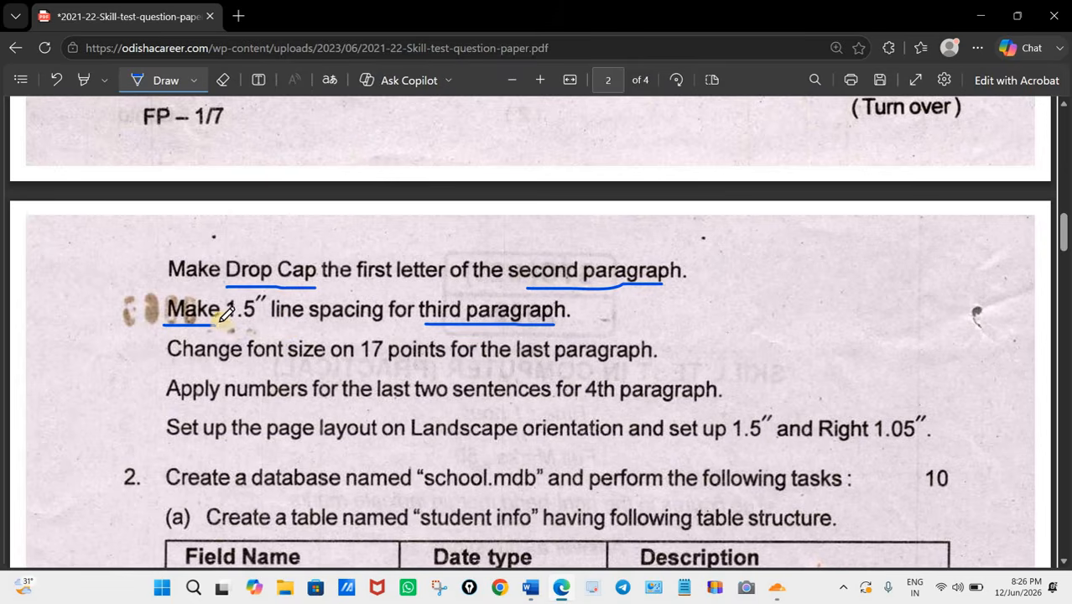
drag(224, 327, 256, 326)
scroll(330, 347, down, 1)
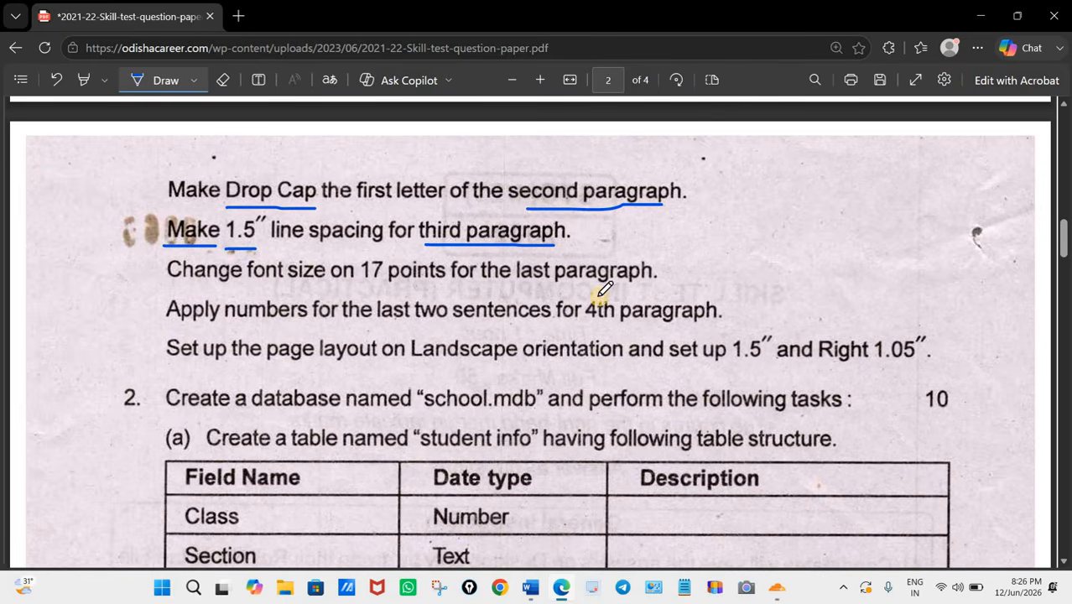
drag(631, 292, 539, 292)
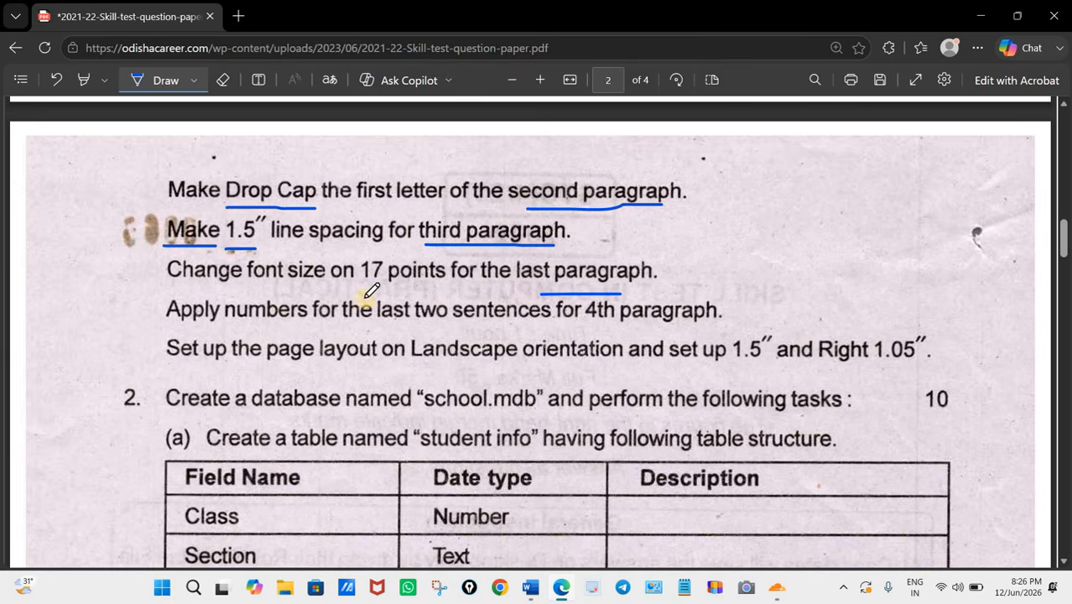
drag(408, 291, 348, 291)
Step: Underline "4th paragraph" and "last two sentences" in the numbering task, and draw a curved line from under "numbers" up to "font size"
scroll(352, 349, down, 1)
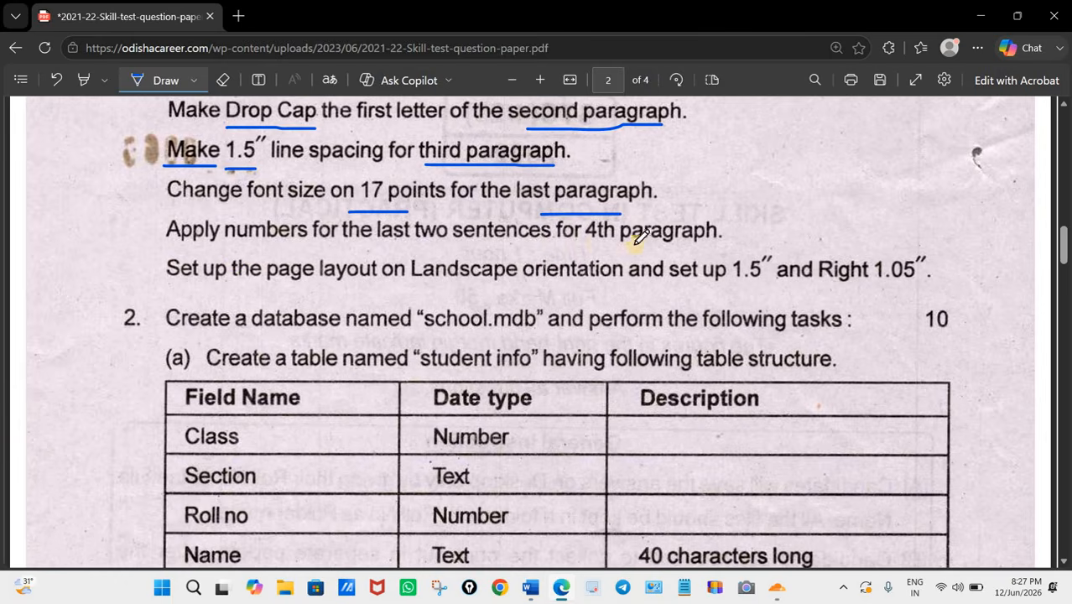
drag(585, 243, 701, 243)
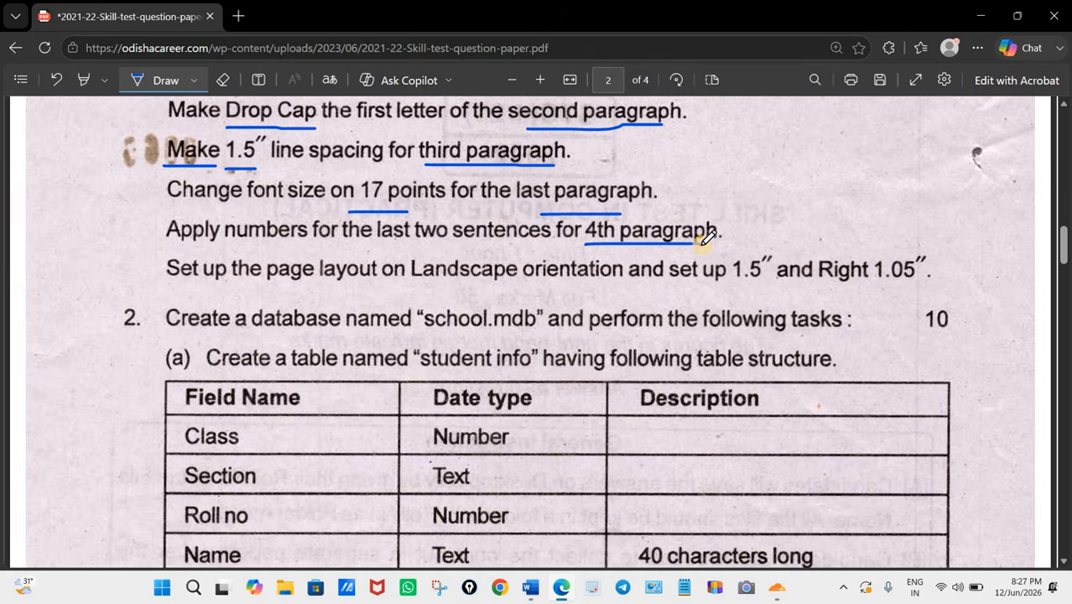
drag(388, 246, 500, 247)
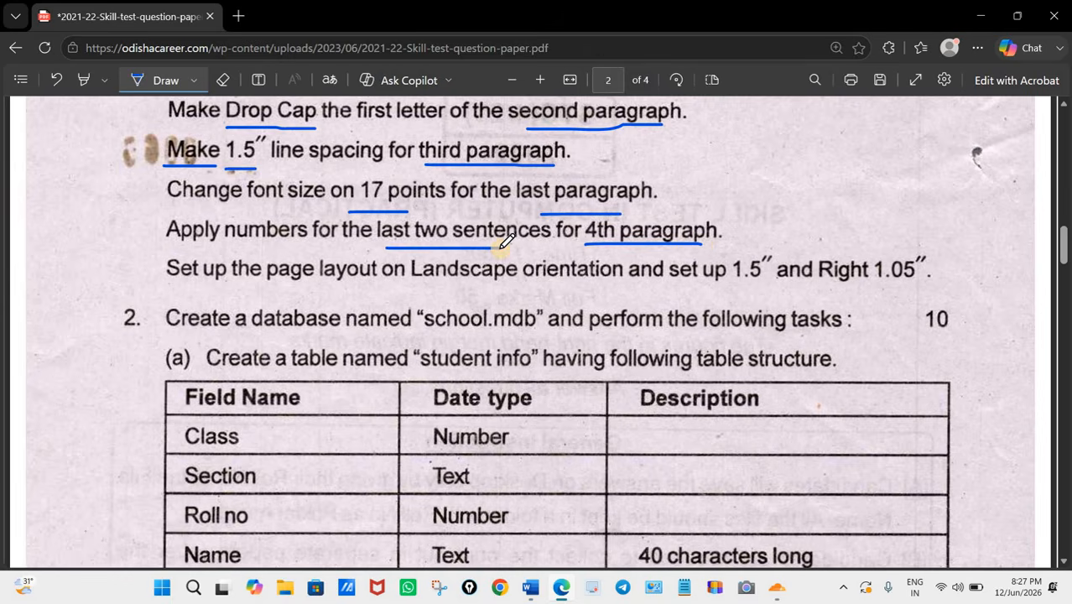
mouse_move(238, 241)
mouse_down()
mouse_move(317, 243)
mouse_move(312, 204)
mouse_move(260, 203)
mouse_up()
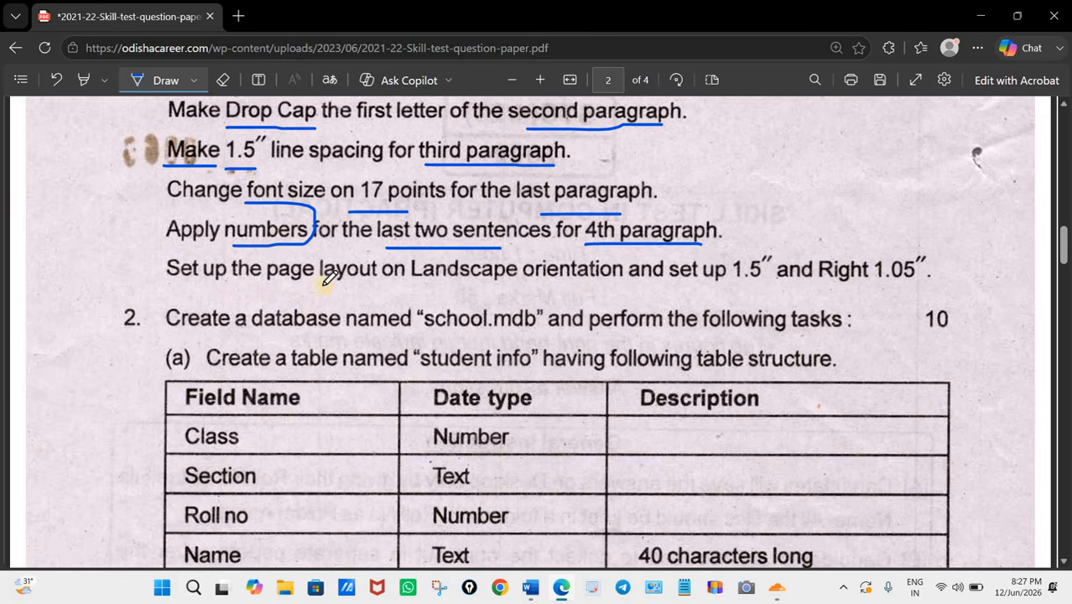
Step: Underline "layout", "Landscape", "set up 1.5″" and "Right 1.05″" in the page layout task
drag(333, 281, 376, 281)
drag(458, 275, 522, 277)
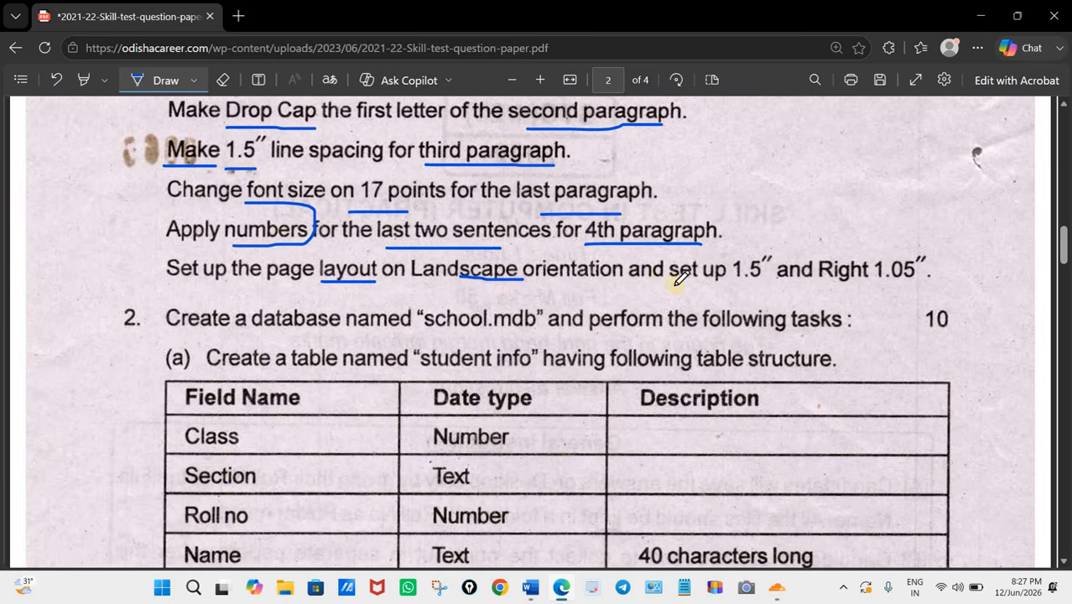
drag(686, 286, 748, 286)
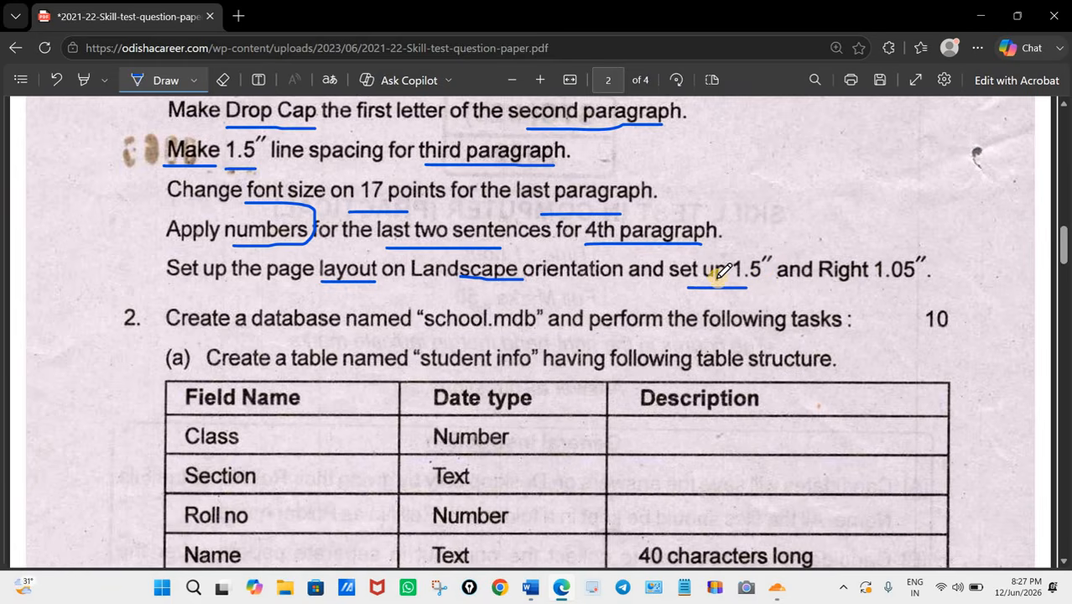
drag(908, 285, 837, 287)
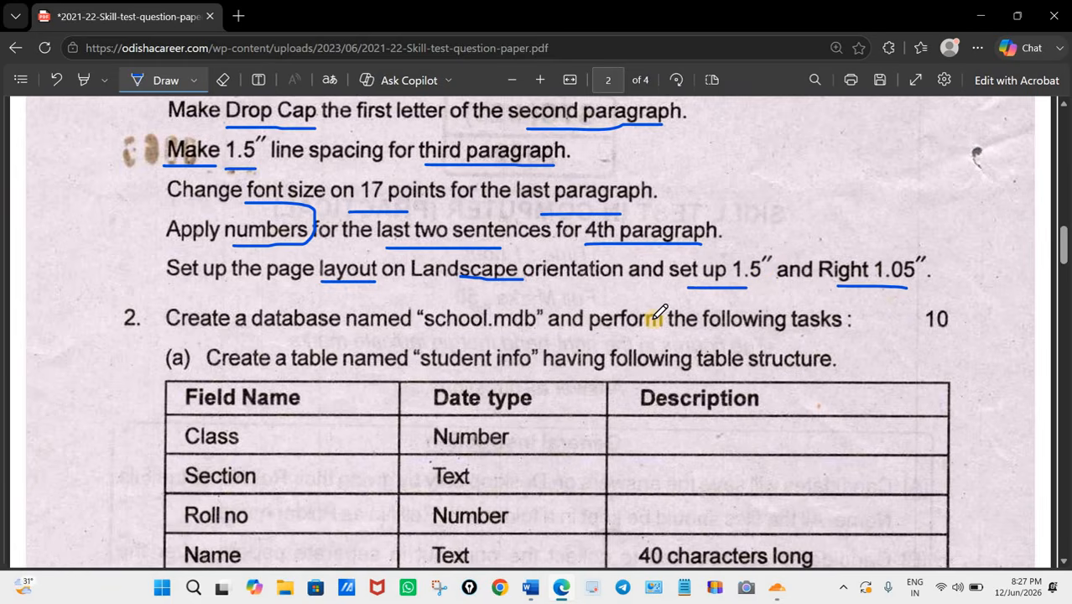
Step: Compare question 1's passage with the text already typed in the Word document, and reread the four-paragraph task in the paper
scroll(658, 312, up, 10)
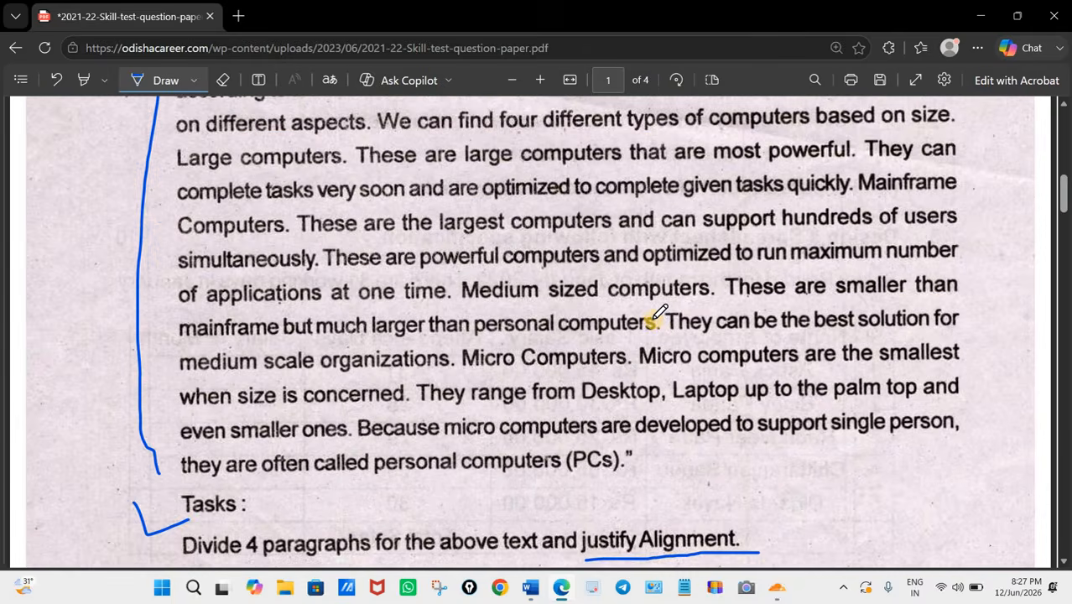
scroll(354, 208, up, 2)
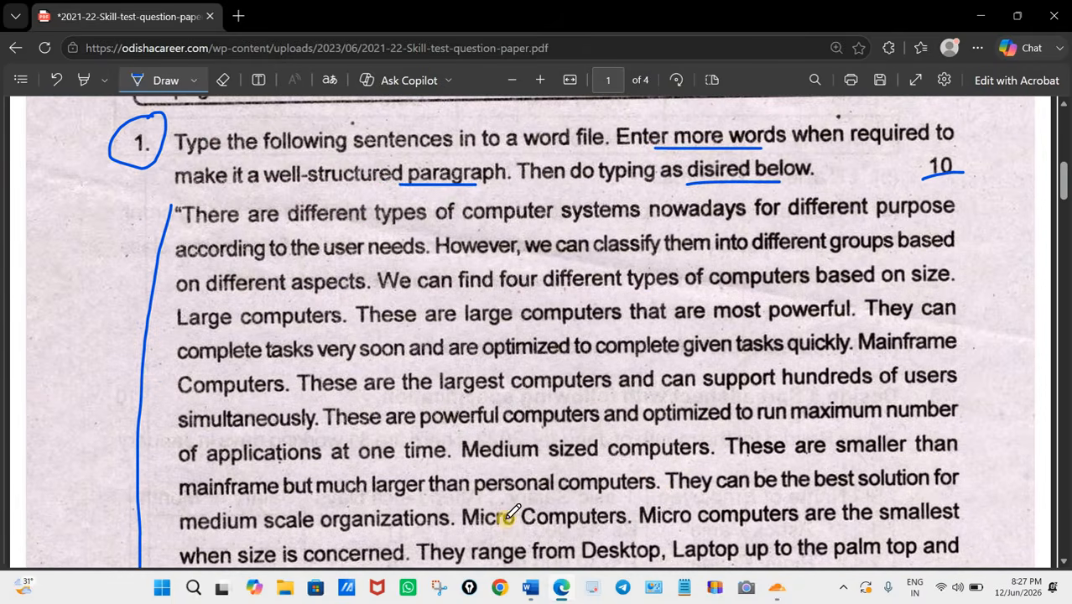
click(530, 589)
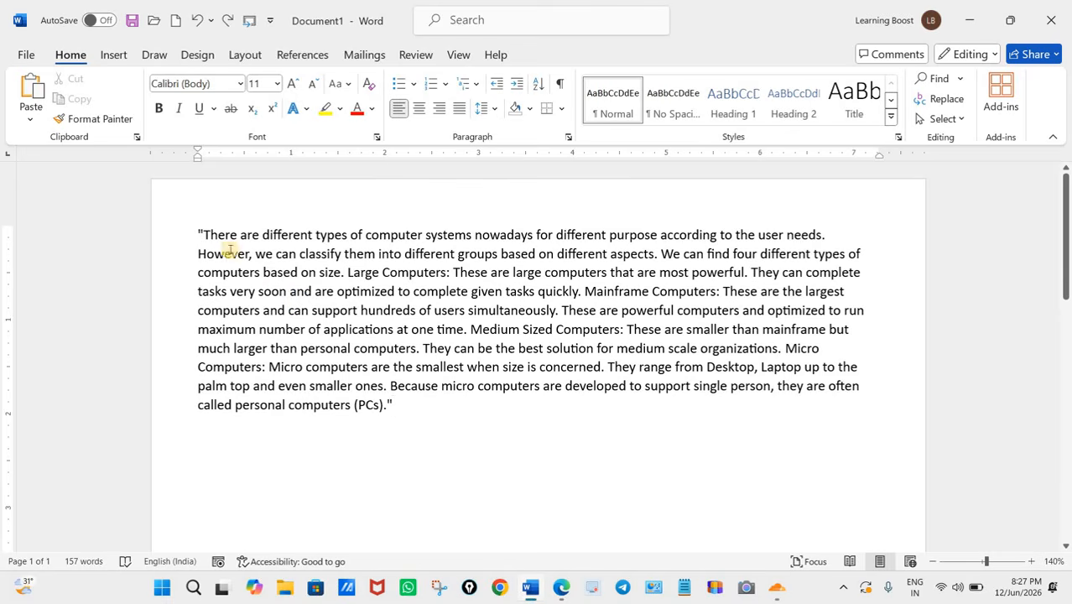
key(ctrl+a)
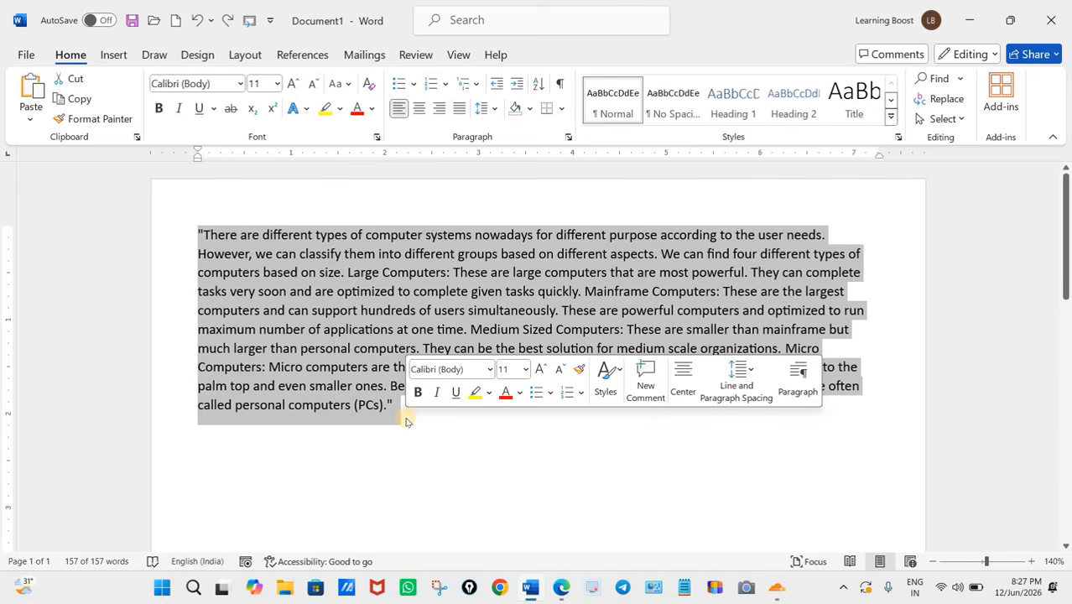
click(509, 536)
click(557, 589)
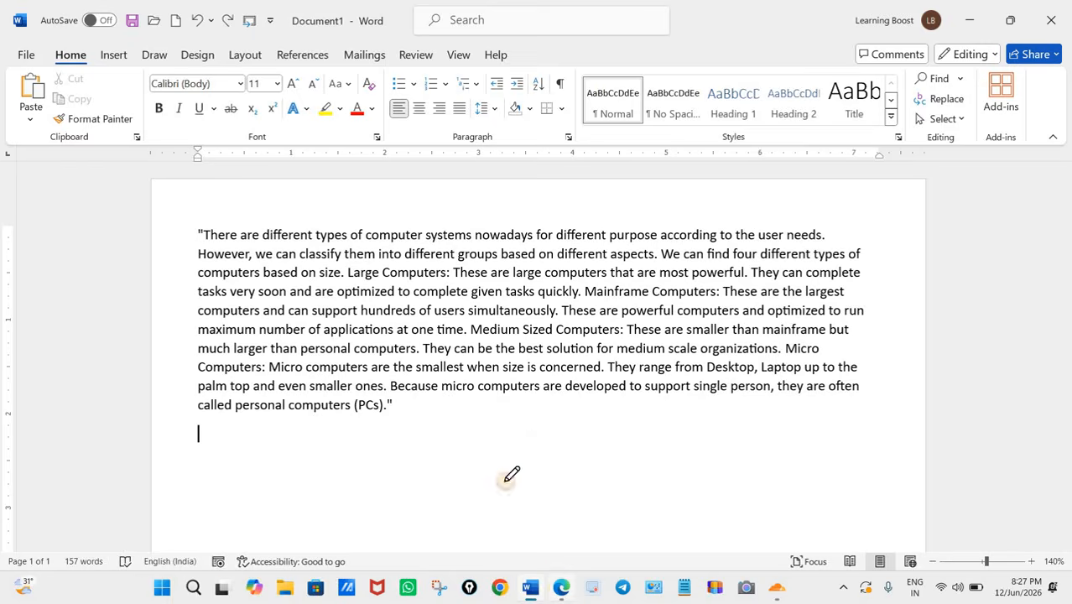
scroll(365, 297, down, 5)
scroll(365, 298, down, 1)
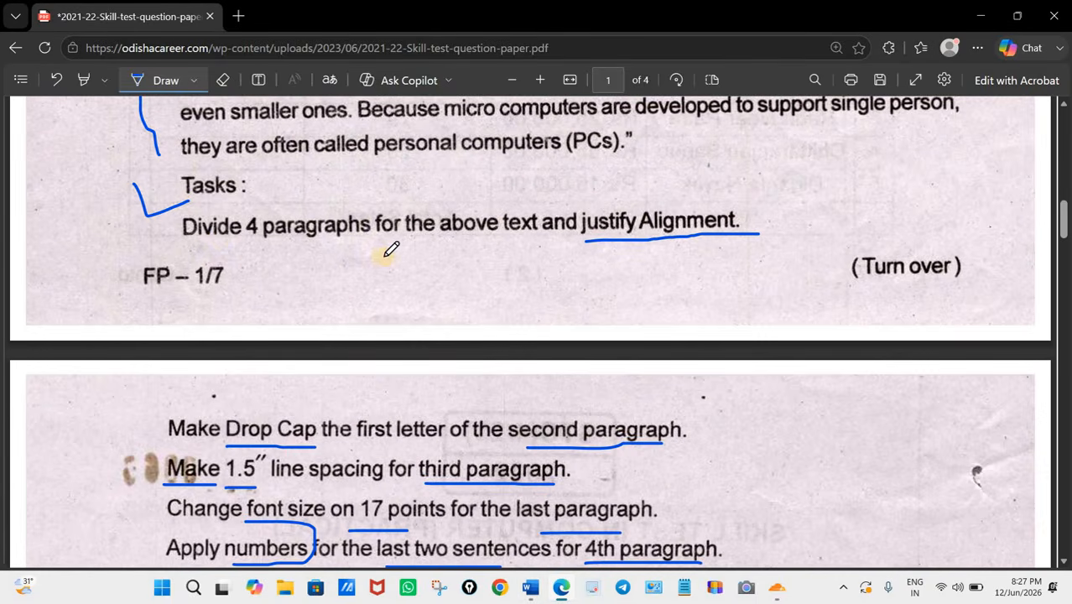
scroll(487, 201, up, 3)
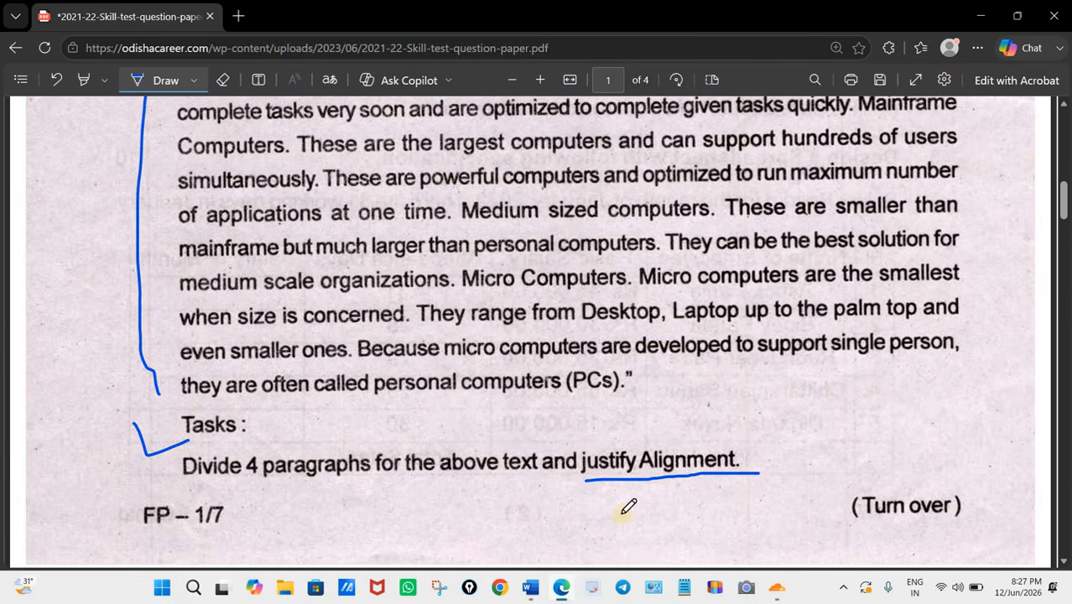
Step: Switch to Word and split the passage into four paragraphs, with breaks before "Mainframe Computers", "Medium Sized Computers" and "Micro Computers"
click(530, 589)
drag(199, 233, 396, 418)
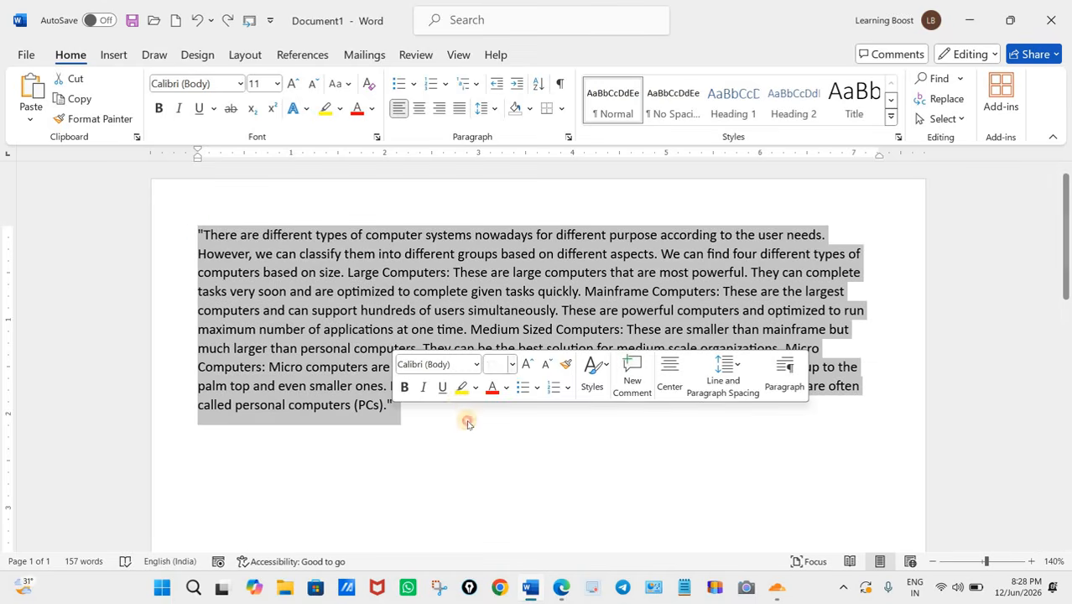
click(399, 397)
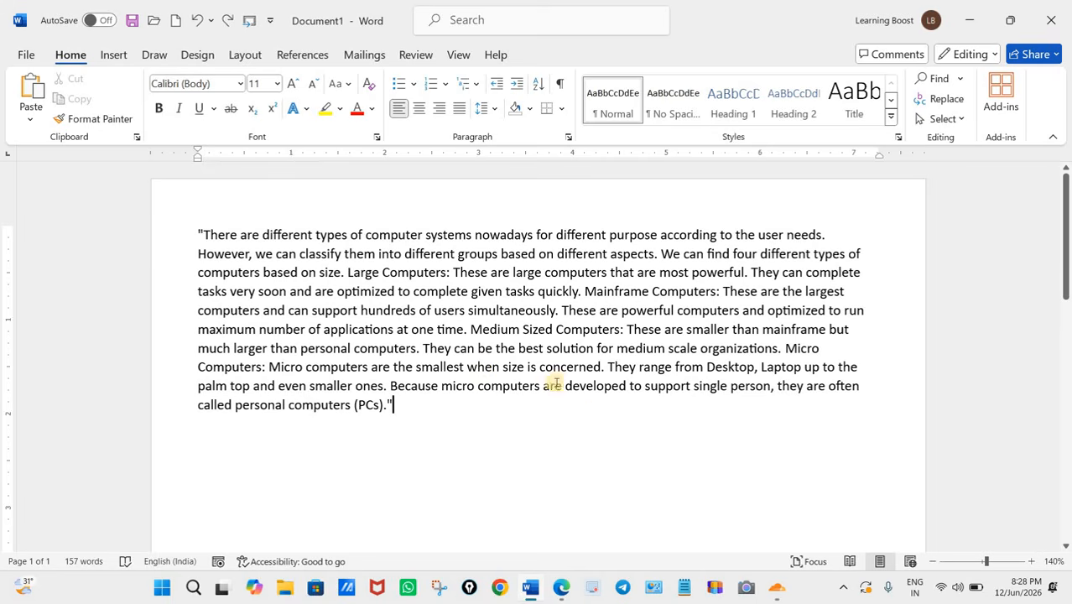
scroll(657, 444, up, 1)
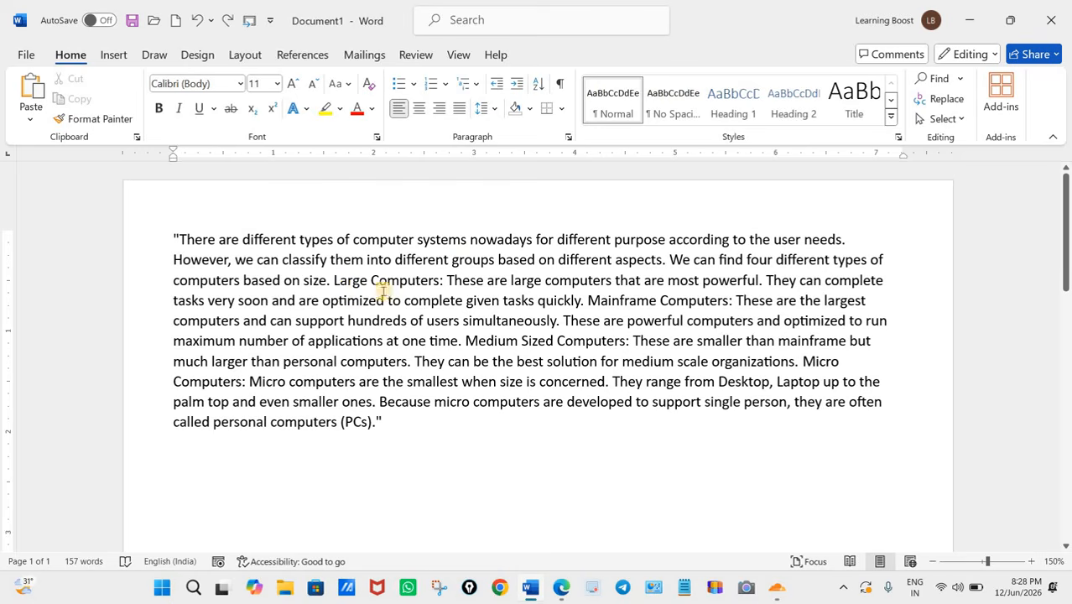
click(587, 300)
key(Return)
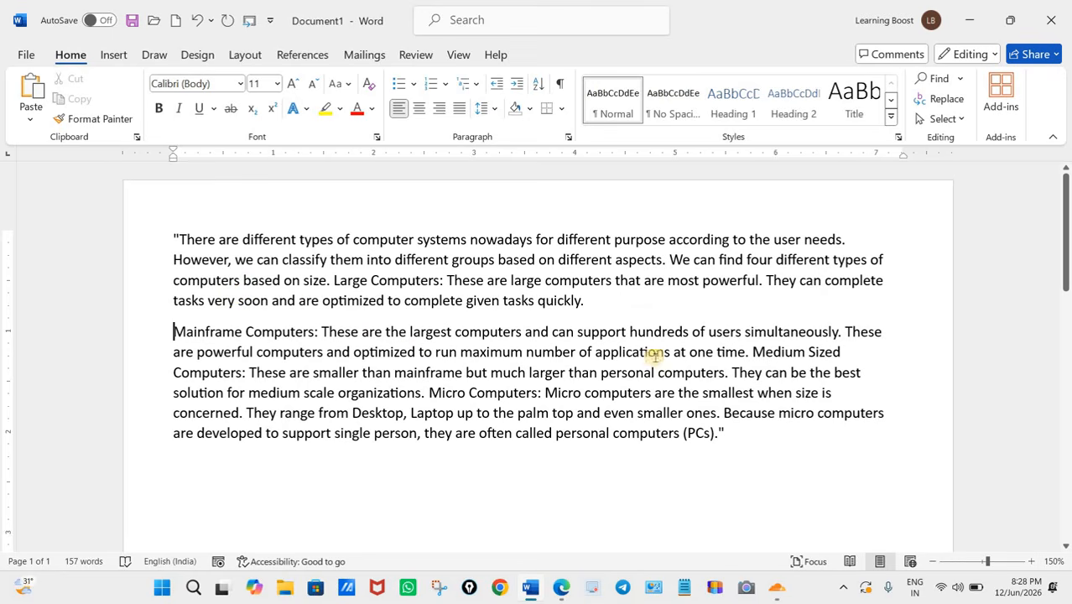
click(750, 351)
key(Return)
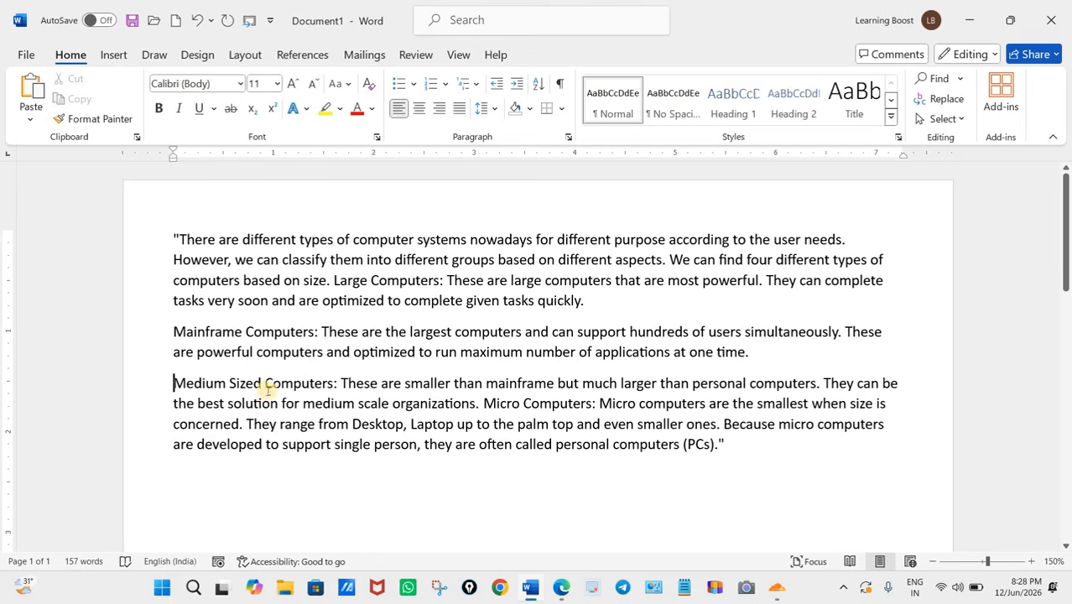
click(484, 404)
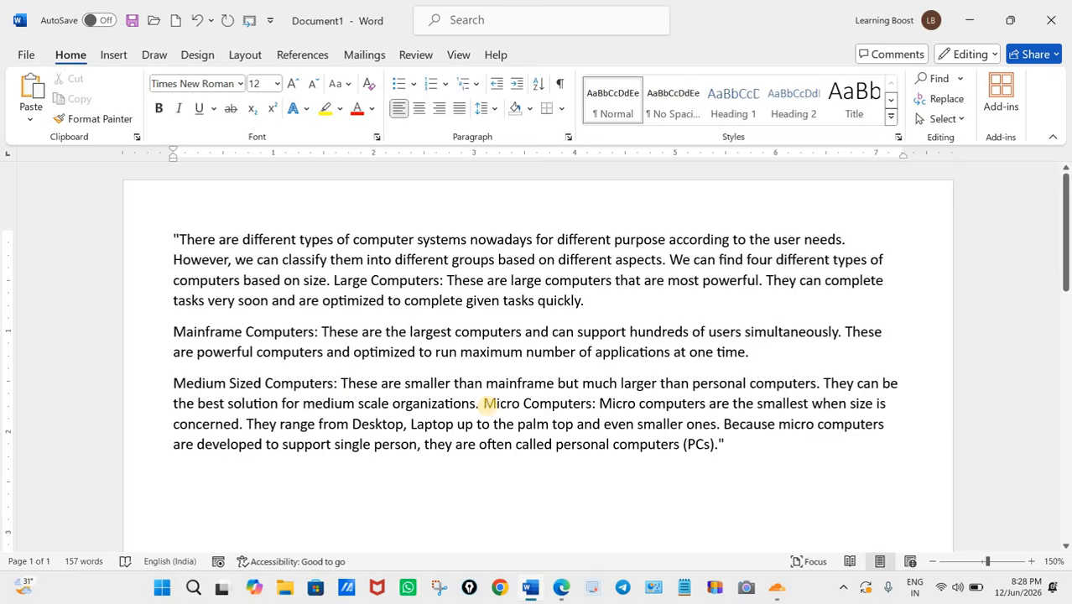
key(Return)
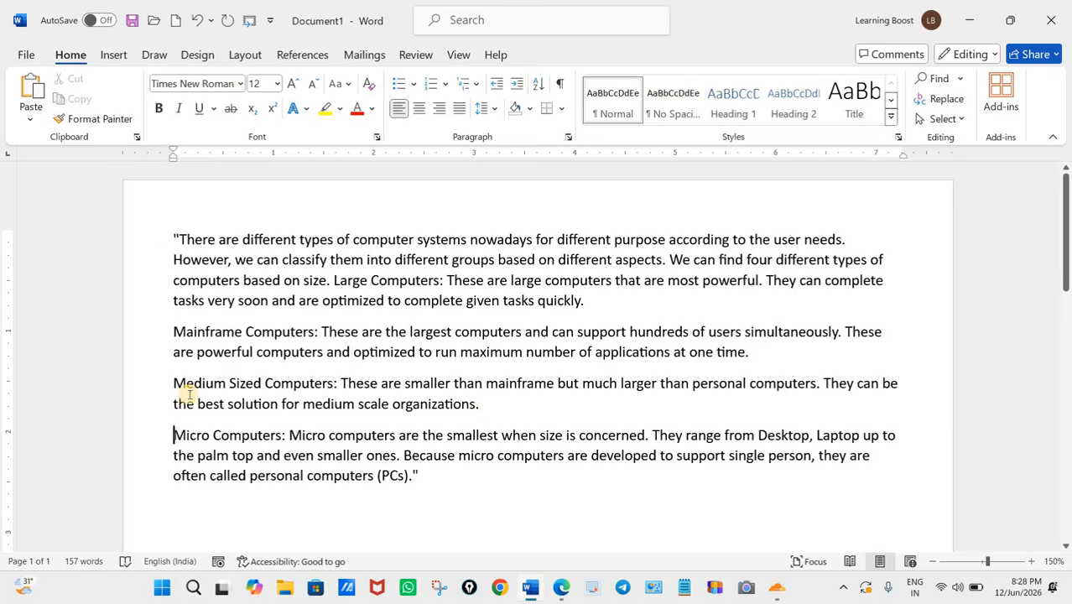
drag(447, 488, 174, 234)
click(443, 476)
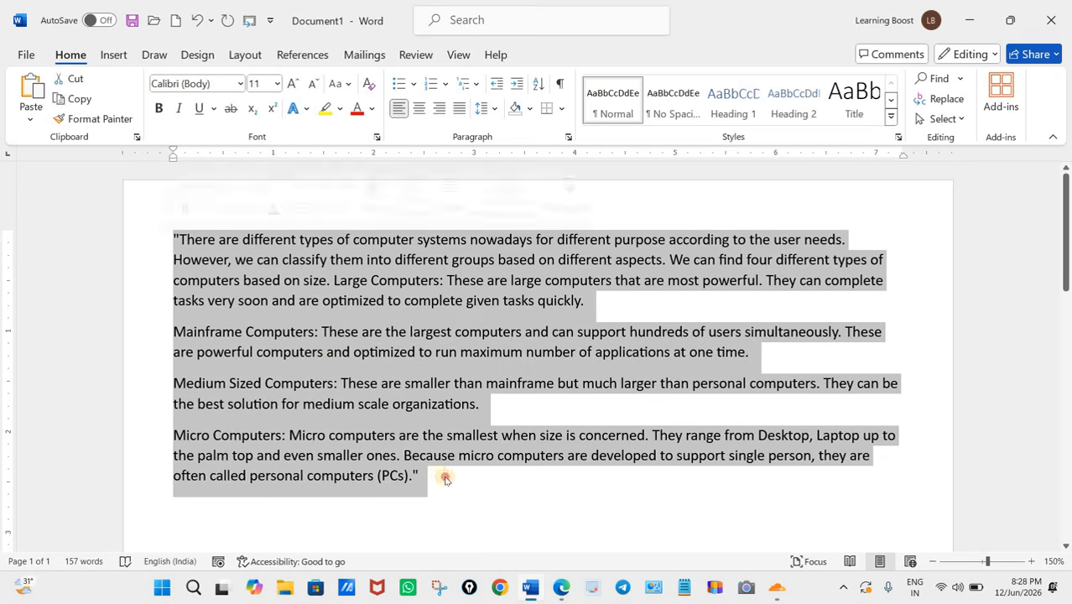
Step: Switch to the question paper in Edge, tick the "Divide 4 paragraphs" task and add a second underline beneath "justify Alignment"
click(561, 587)
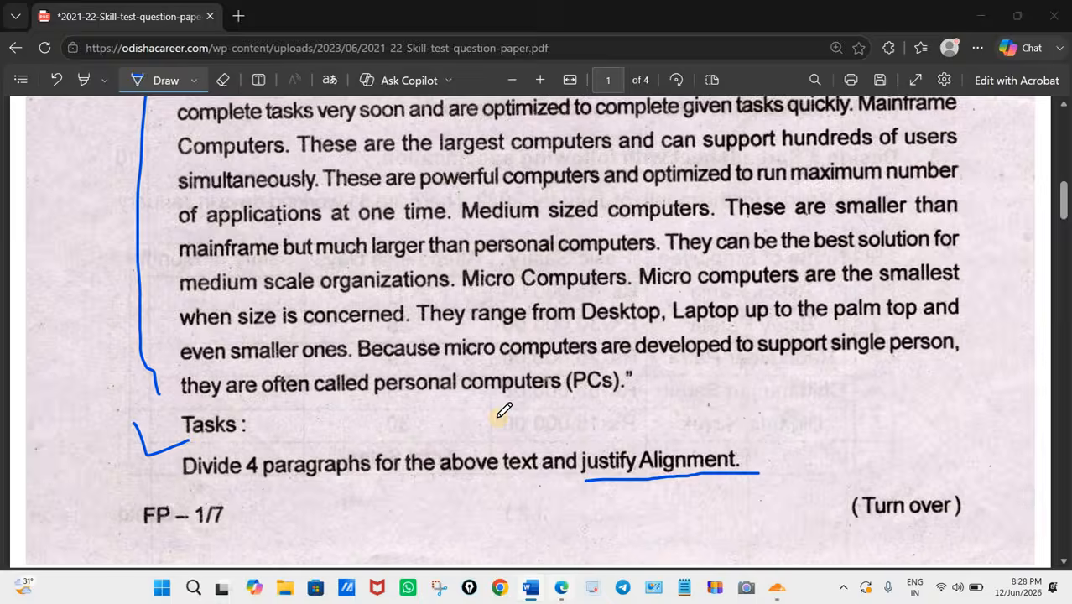
scroll(168, 247, down, 3)
drag(134, 208, 208, 212)
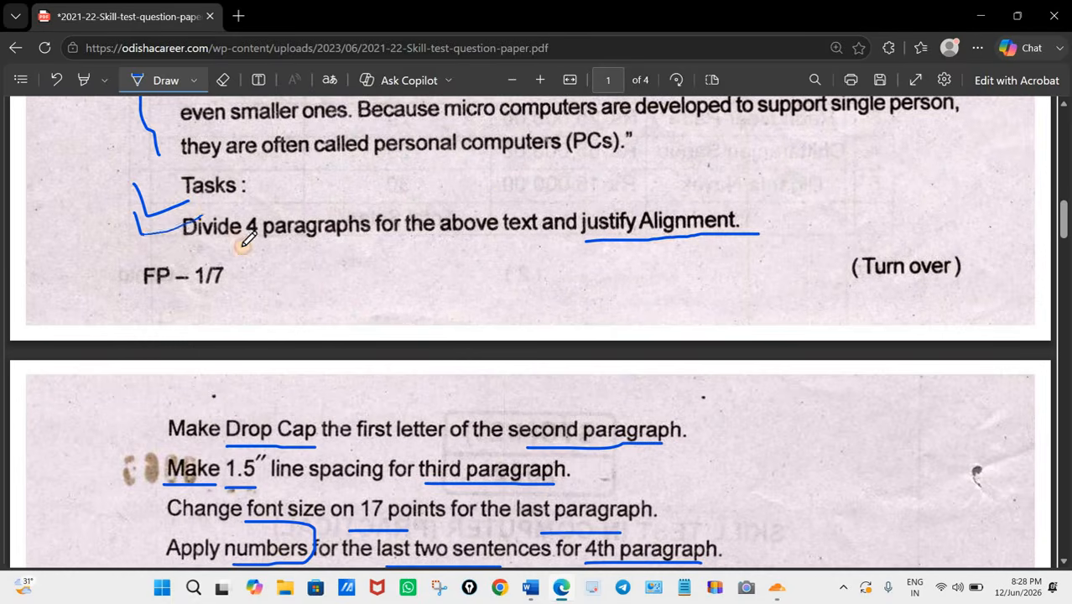
scroll(306, 344, down, 1)
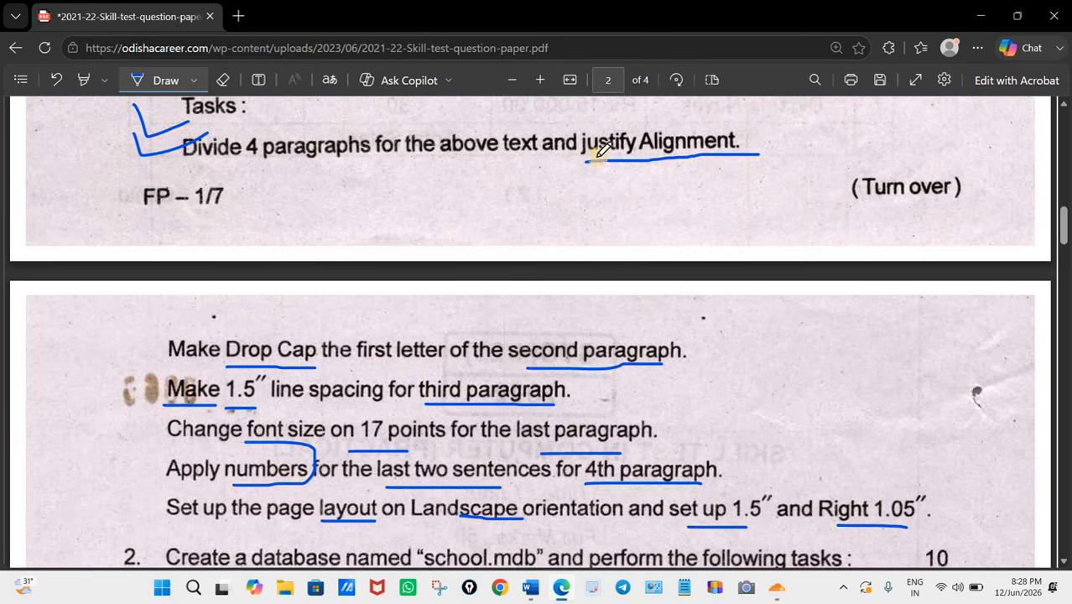
drag(584, 163, 723, 164)
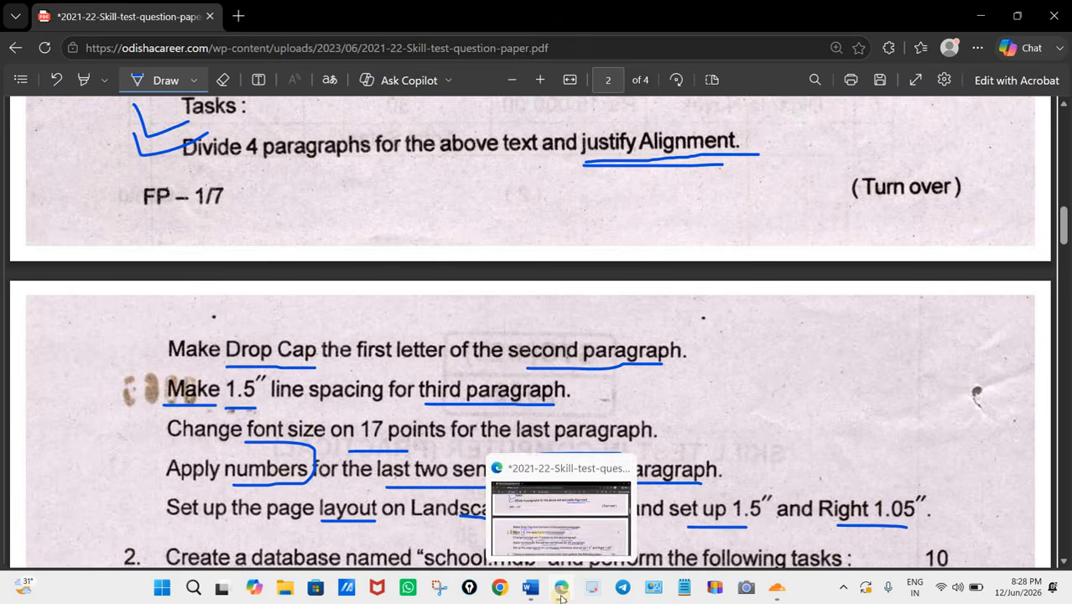
Step: Switch to Word and justify the alignment of the entire passage
click(530, 587)
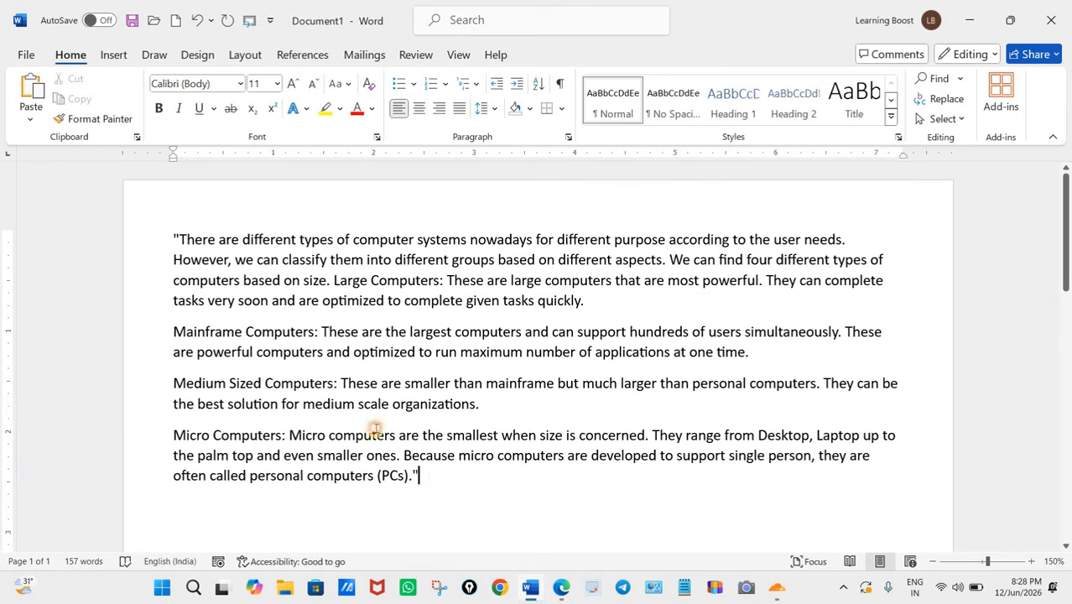
shift+click(167, 228)
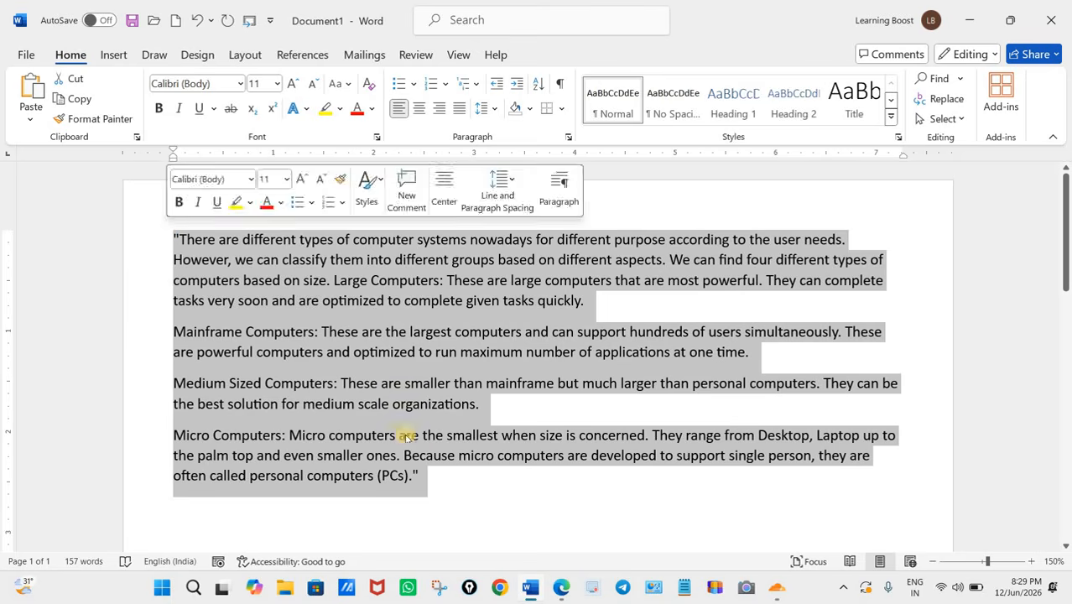
click(447, 484)
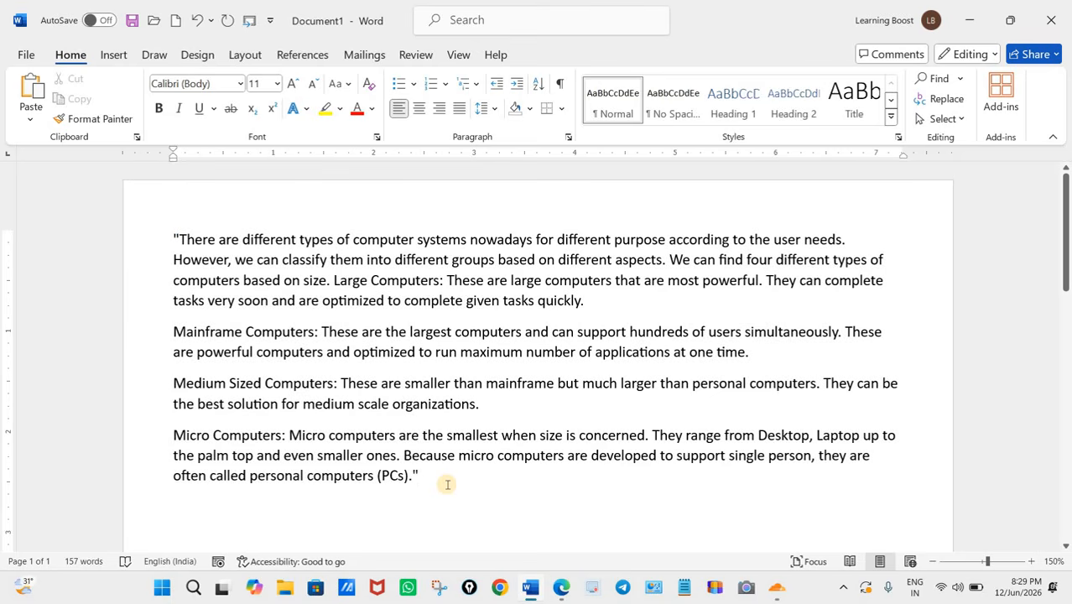
key(ctrl+a)
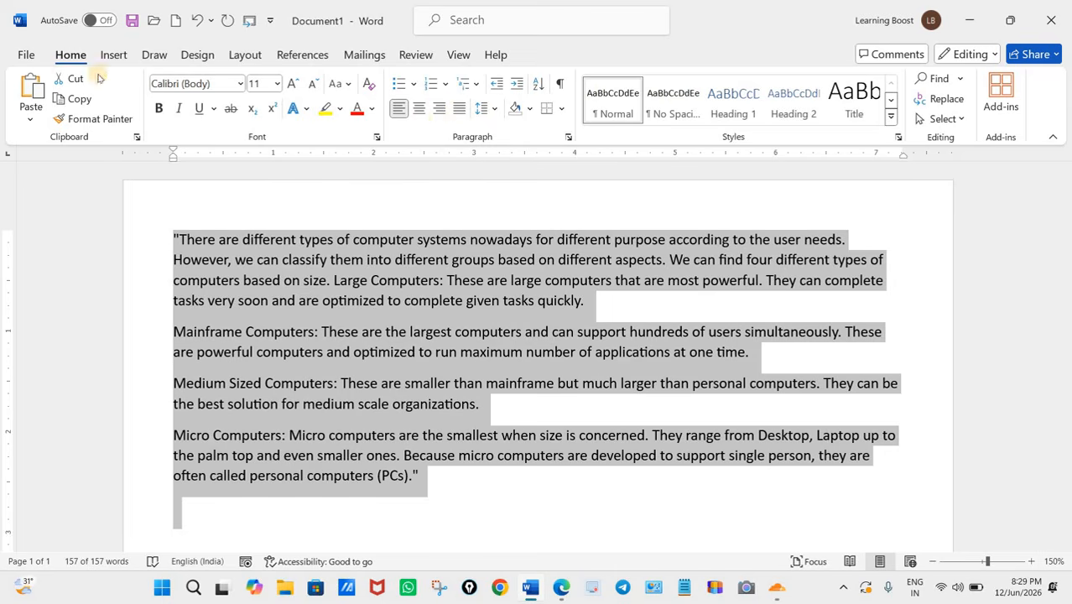
click(463, 111)
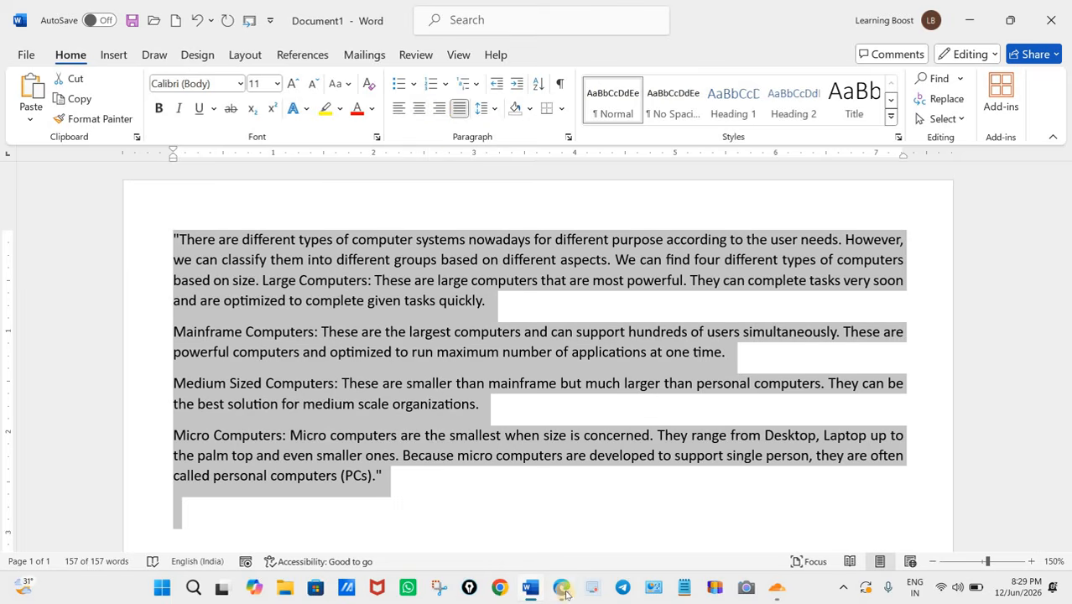
Step: Check the Drop Cap task in the question paper, return to Word and give the second paragraph's first letter a Dropped drop cap
key(alt+Tab)
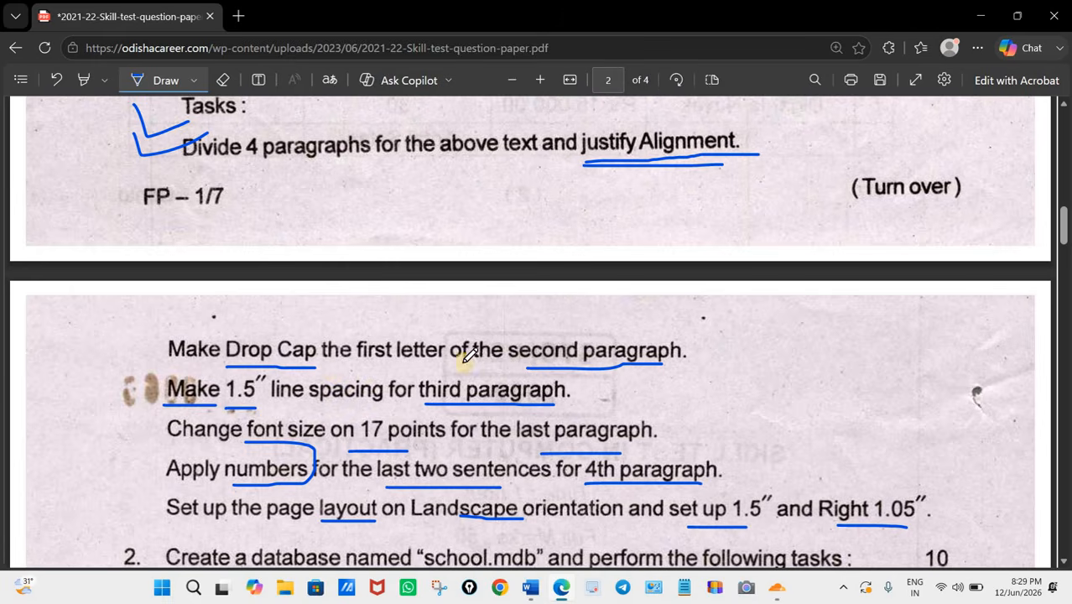
click(560, 592)
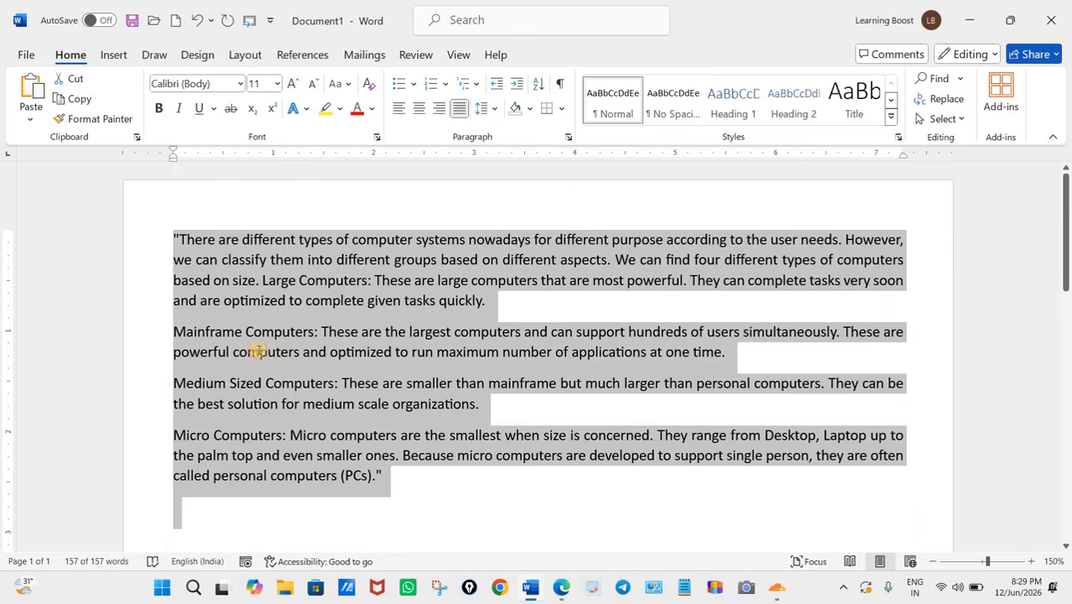
click(173, 332)
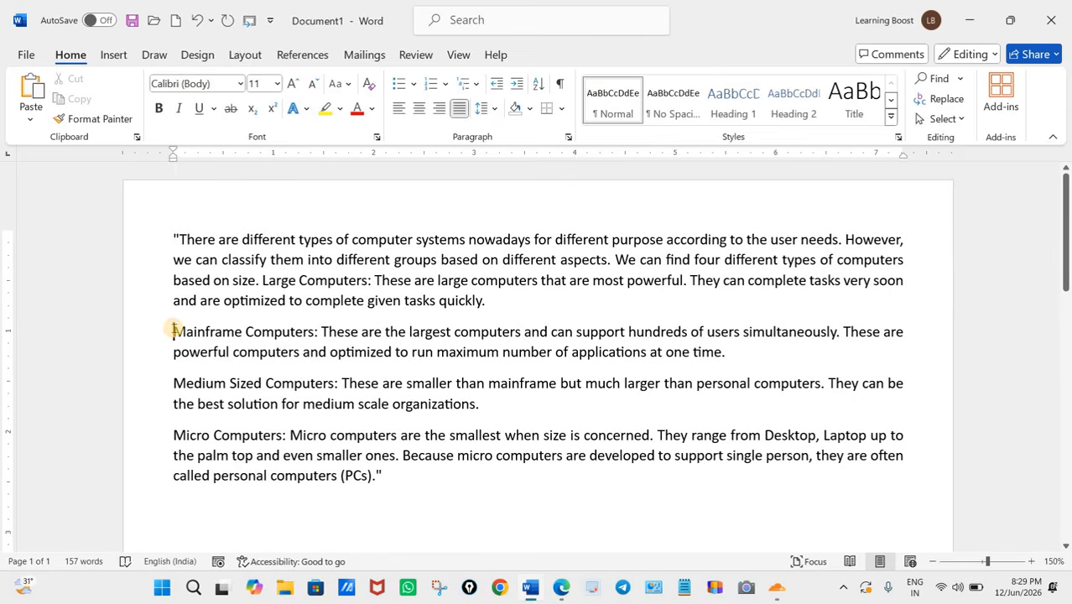
triple_click(789, 361)
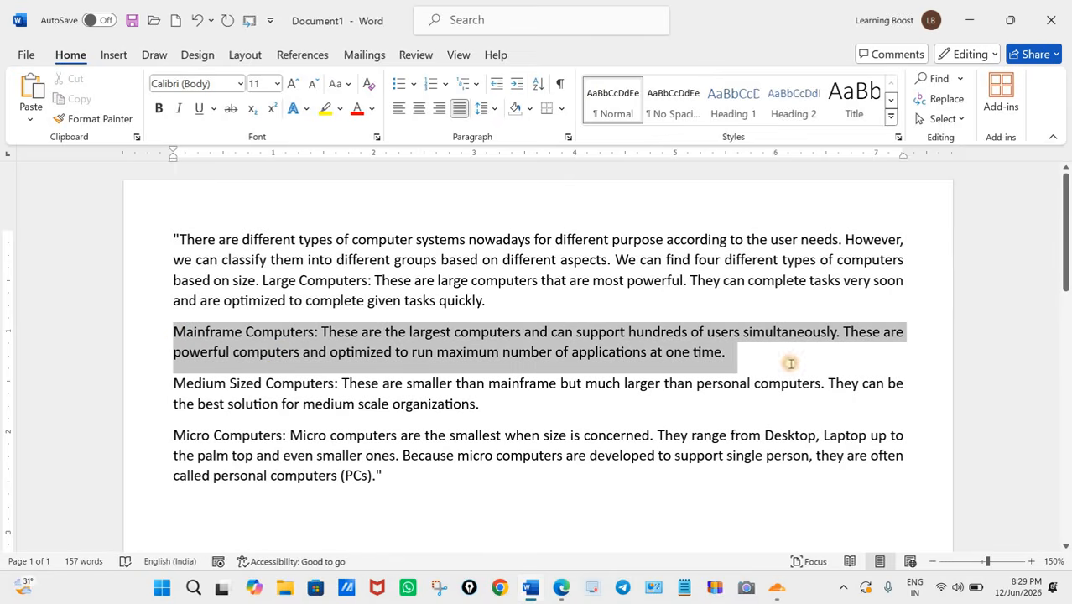
click(171, 333)
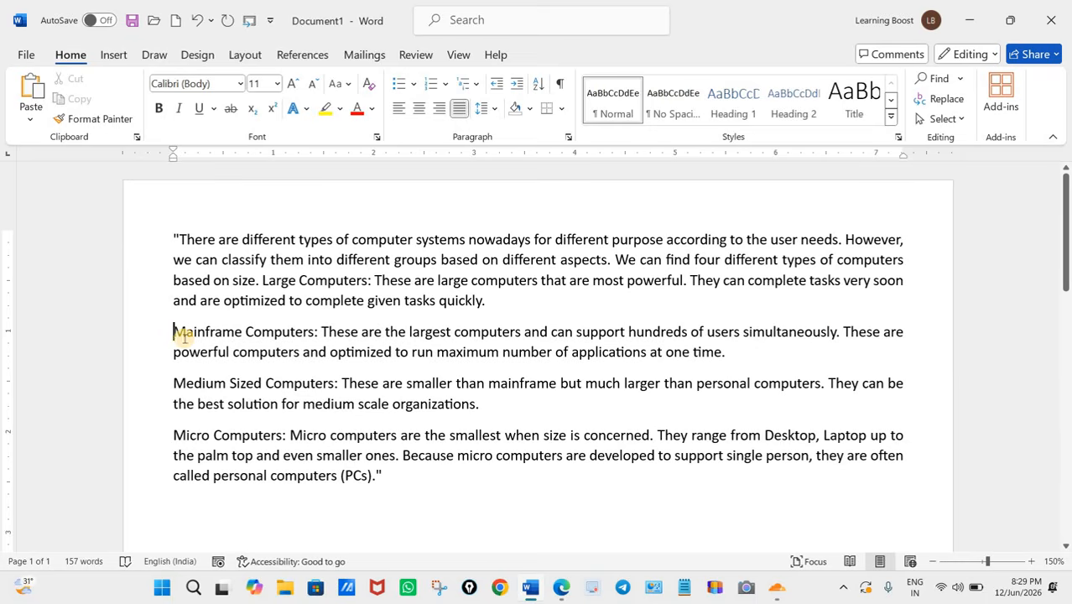
click(112, 55)
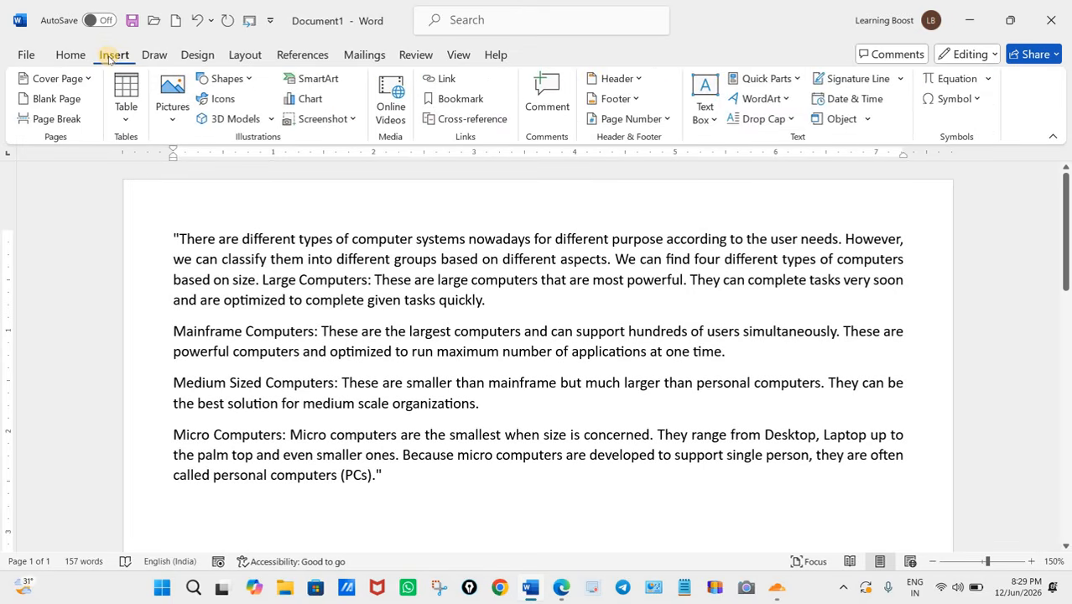
click(793, 119)
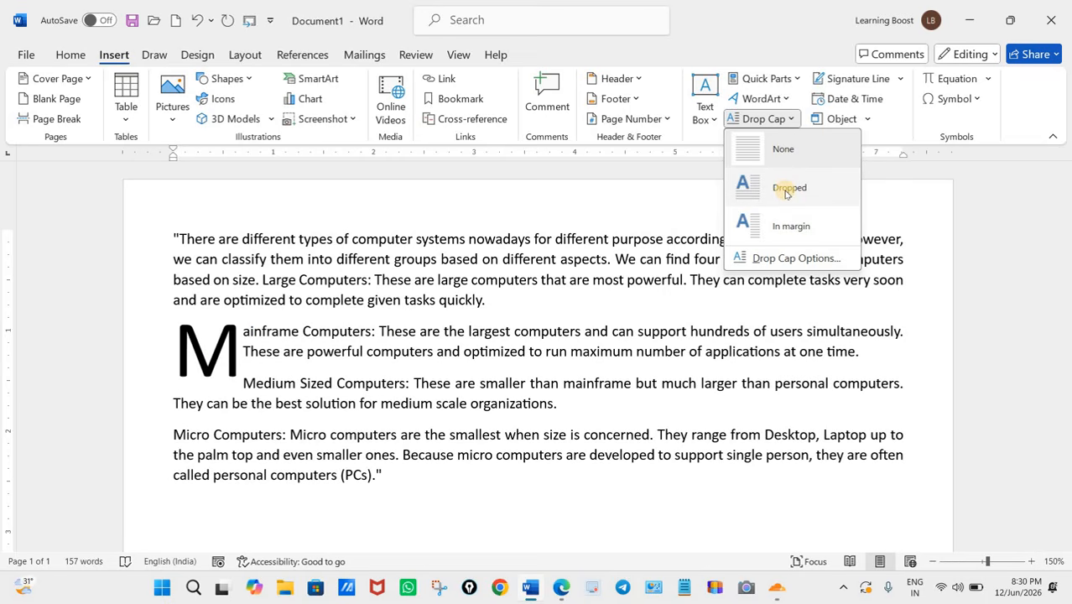
click(787, 190)
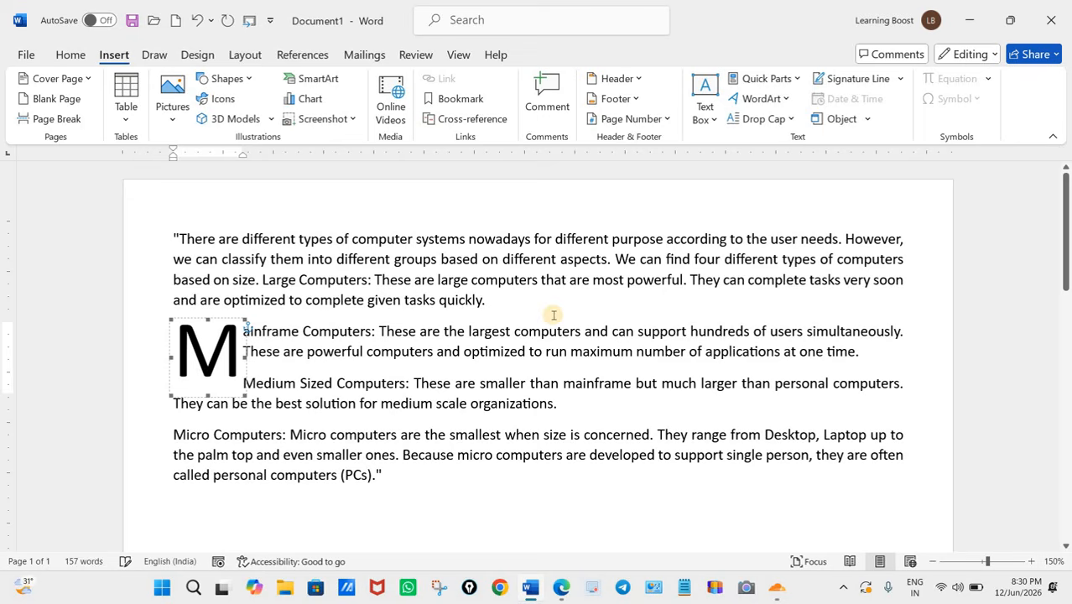
click(503, 362)
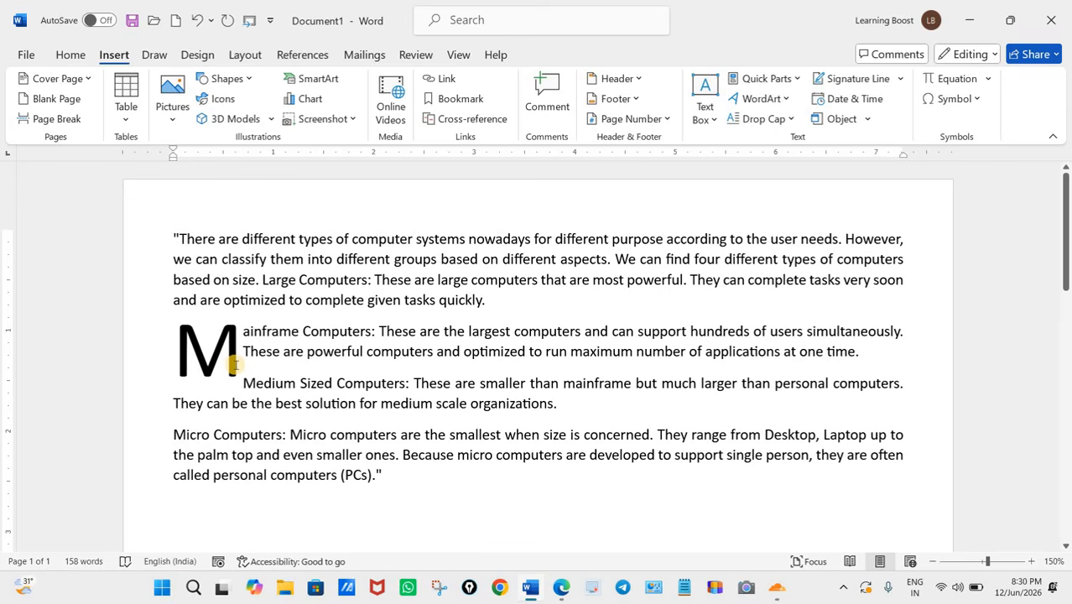
Step: Undo the second paragraph's drop cap, redo it for comparison and undo it again
click(197, 20)
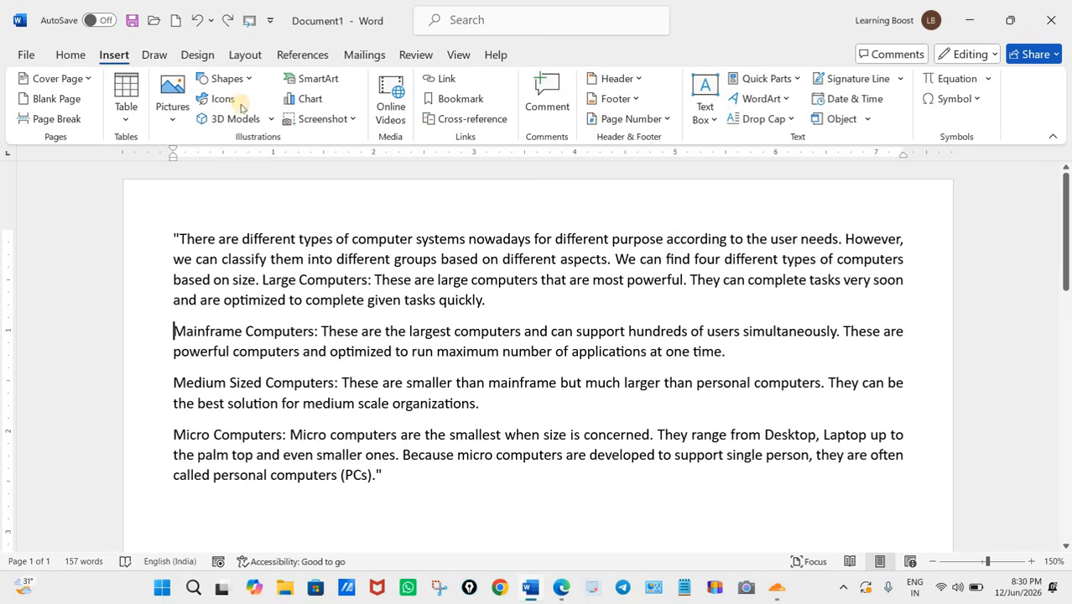
click(228, 20)
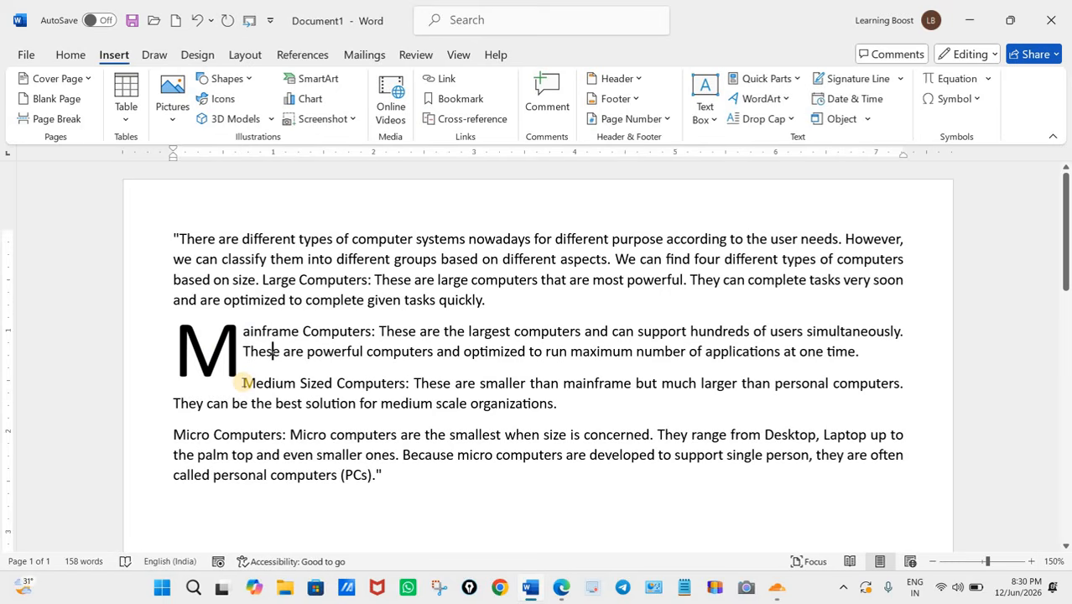
click(196, 20)
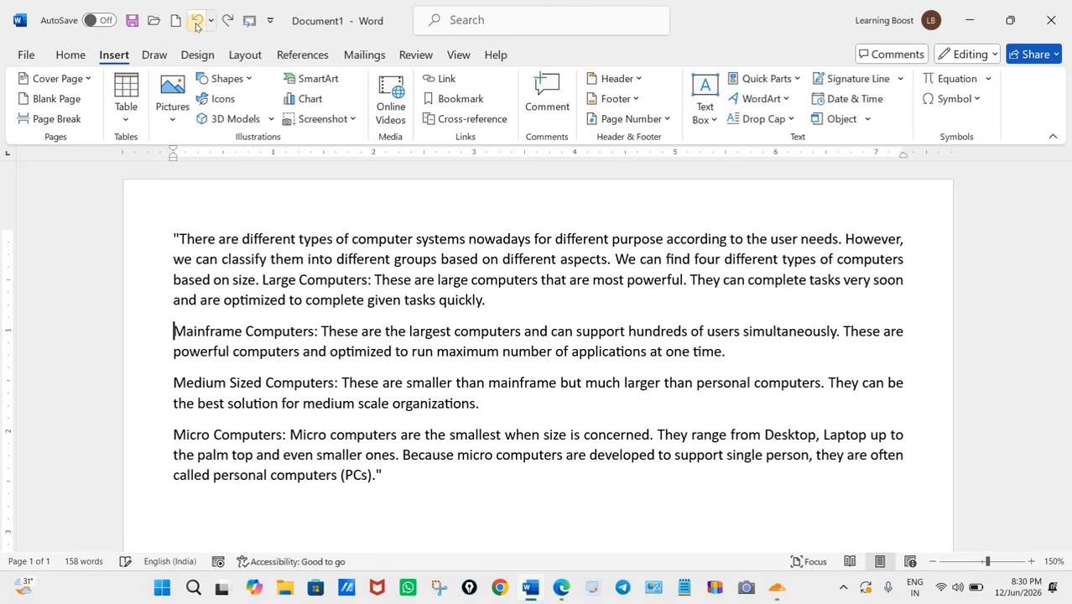
click(793, 120)
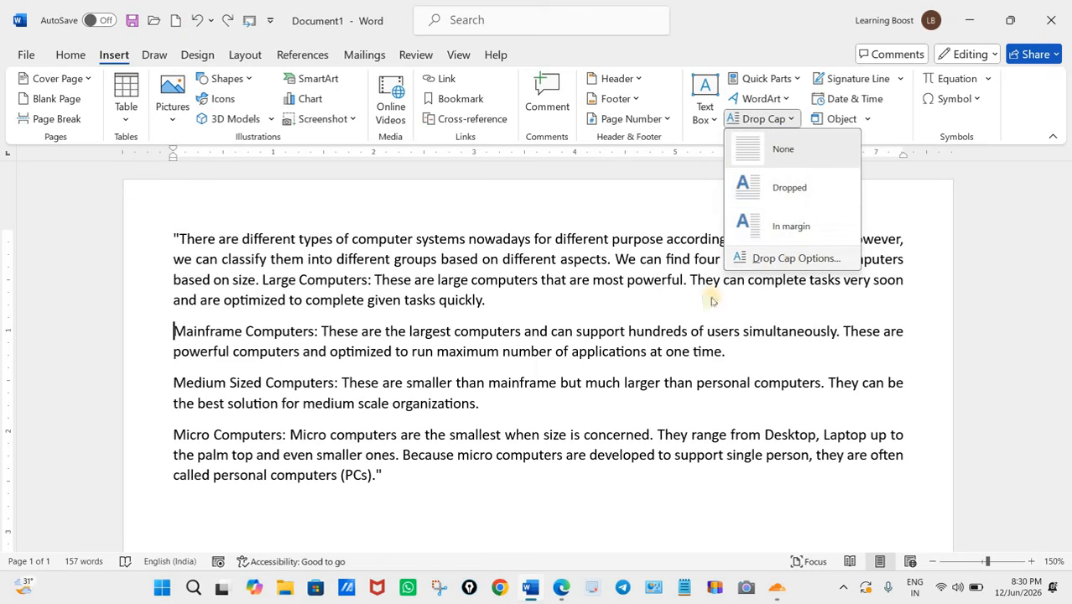
click(721, 353)
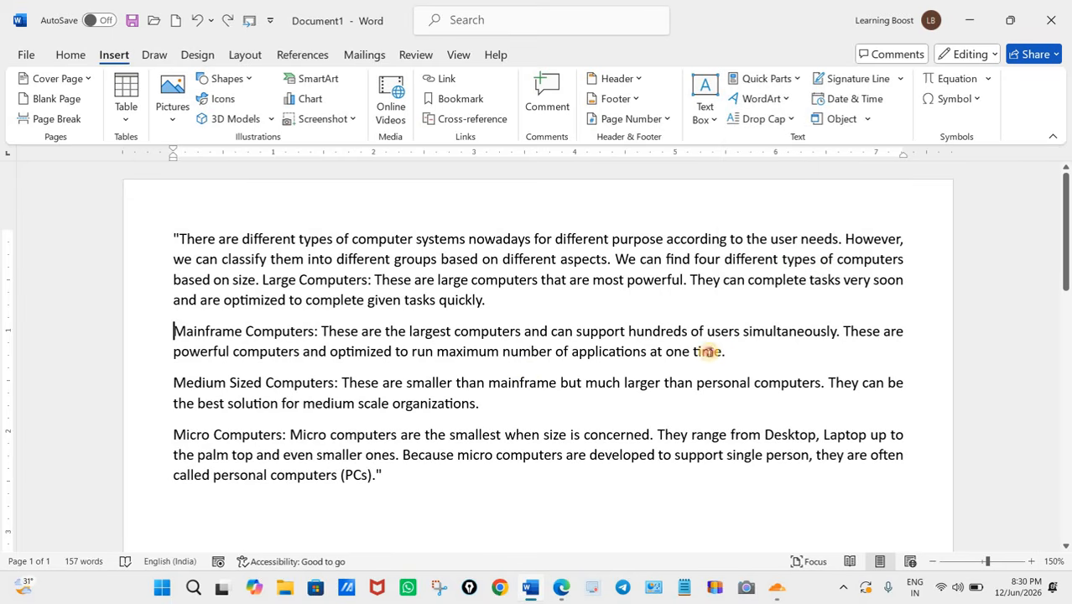
drag(724, 353, 180, 332)
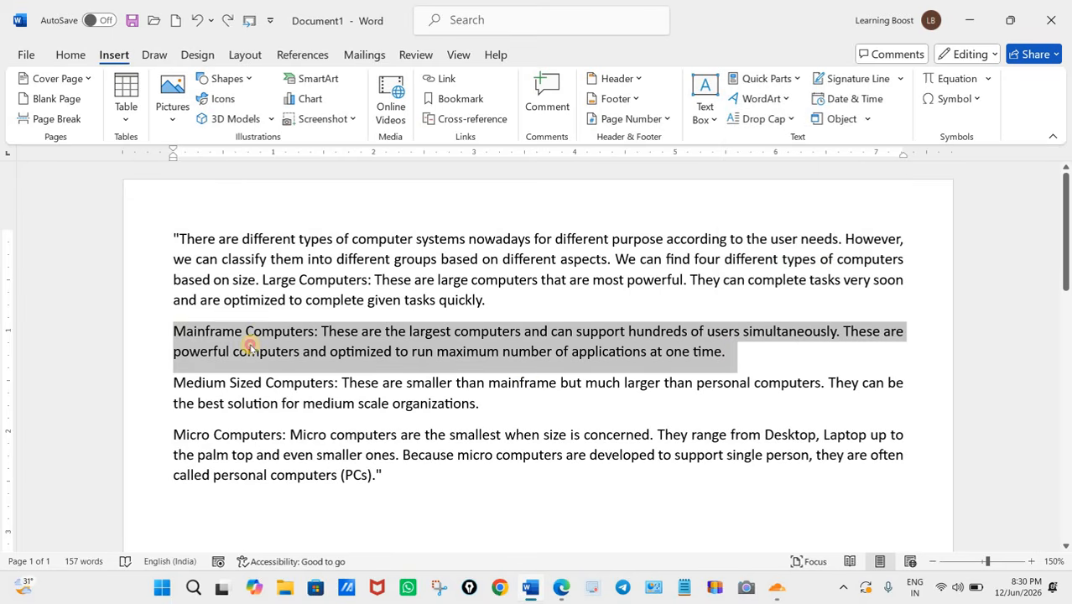
click(726, 354)
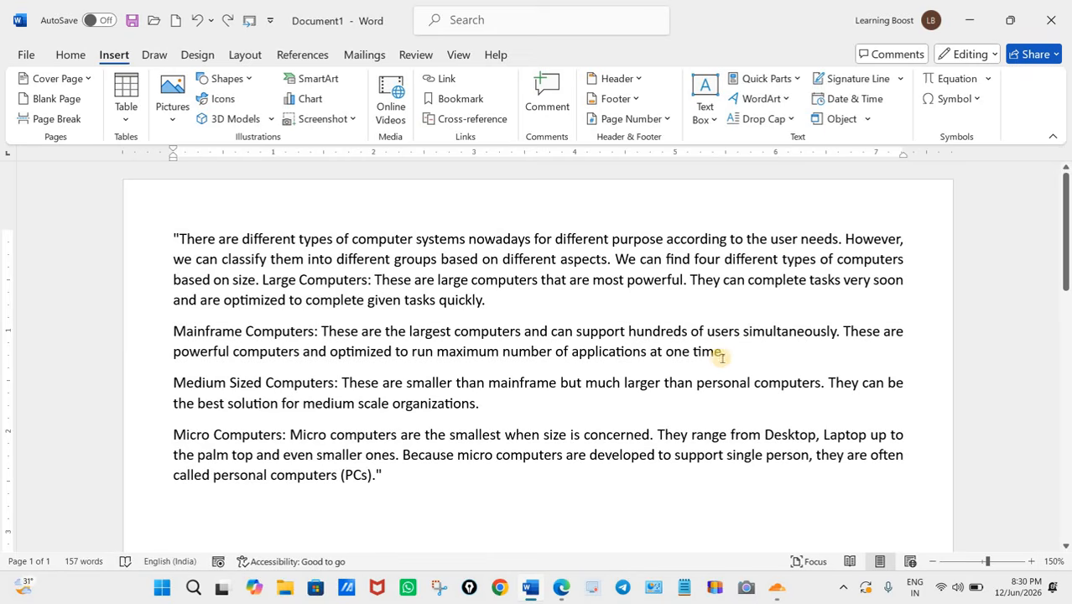
Step: Set a Dropped drop cap on the first letter of the "Mainframe Computers" paragraph with 2 lines to drop
click(171, 331)
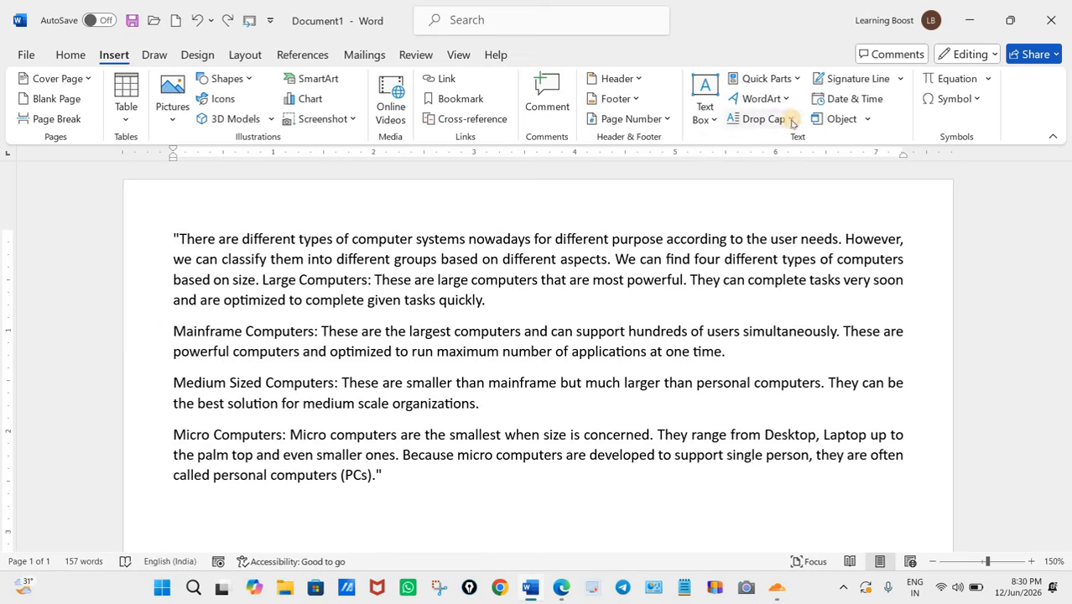
click(763, 118)
click(788, 259)
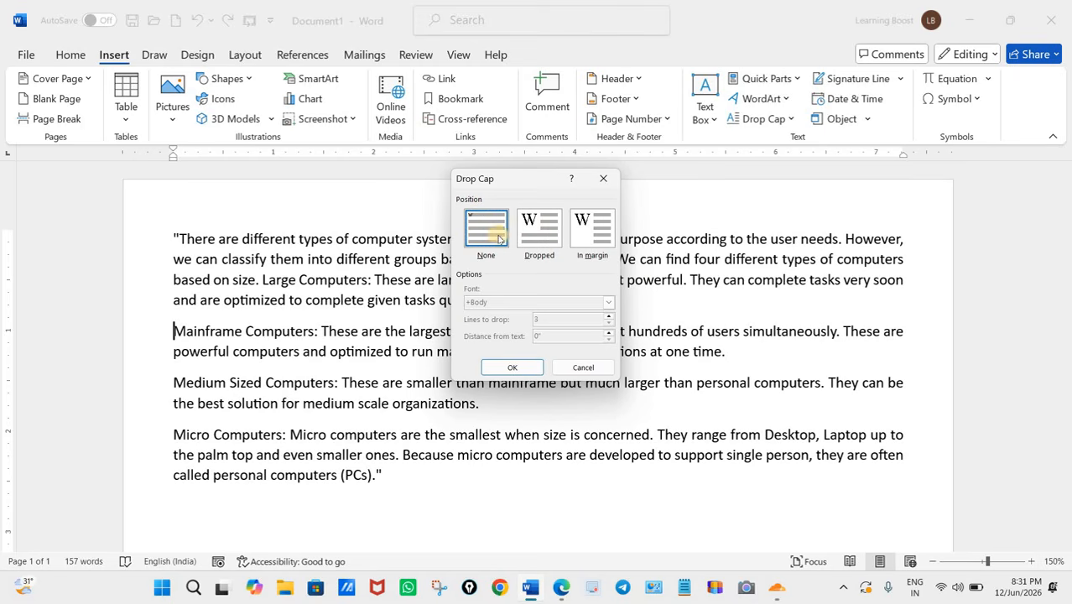
click(533, 231)
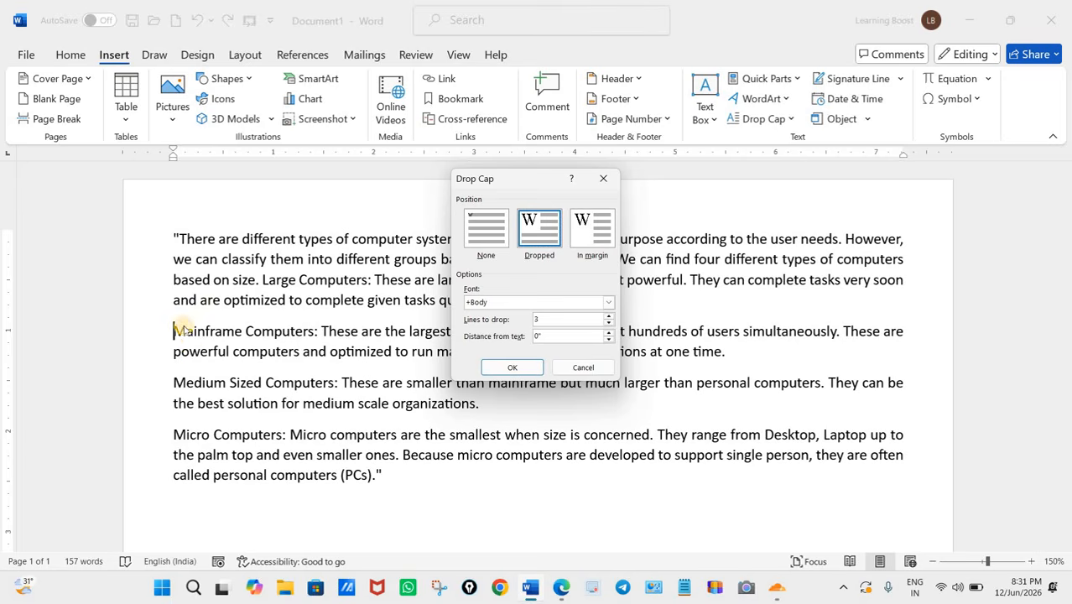
click(610, 324)
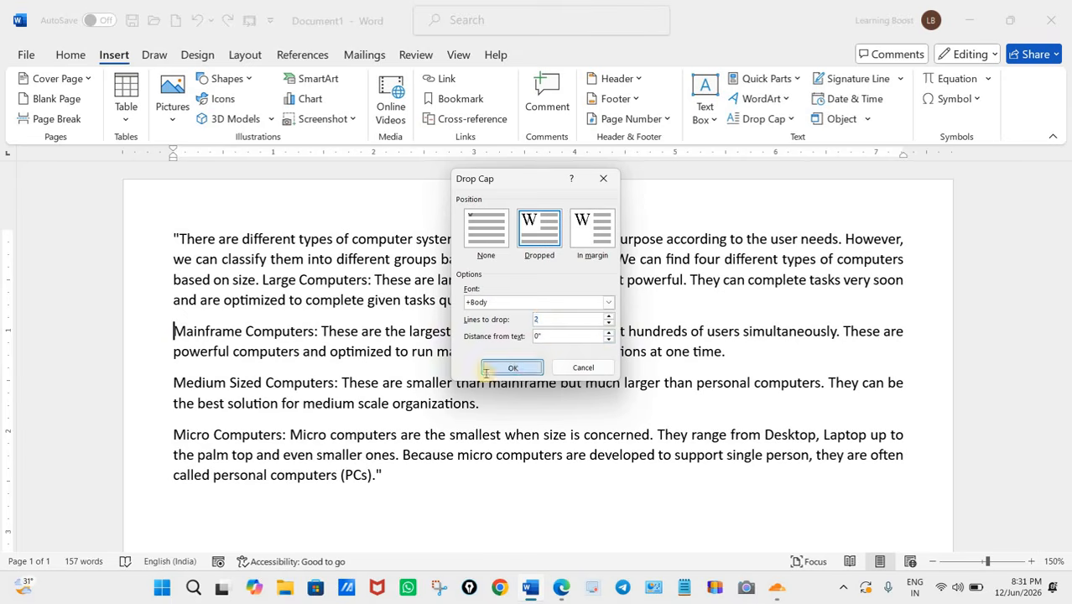
click(515, 367)
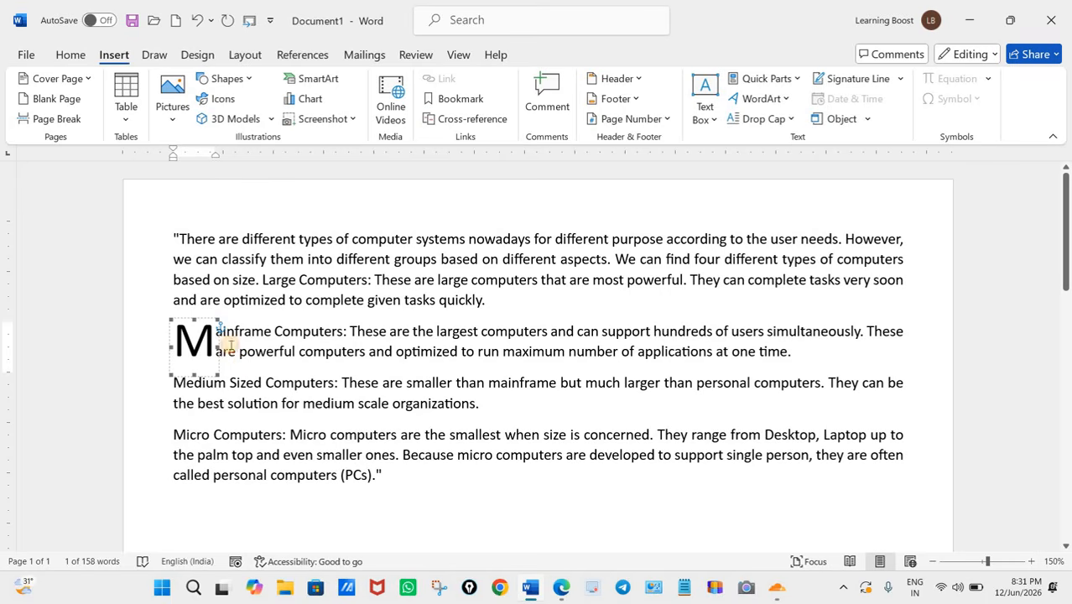
Step: Undo the two-line drop cap on the "Mainframe Computers" paragraph
click(229, 349)
drag(168, 385, 233, 405)
click(345, 434)
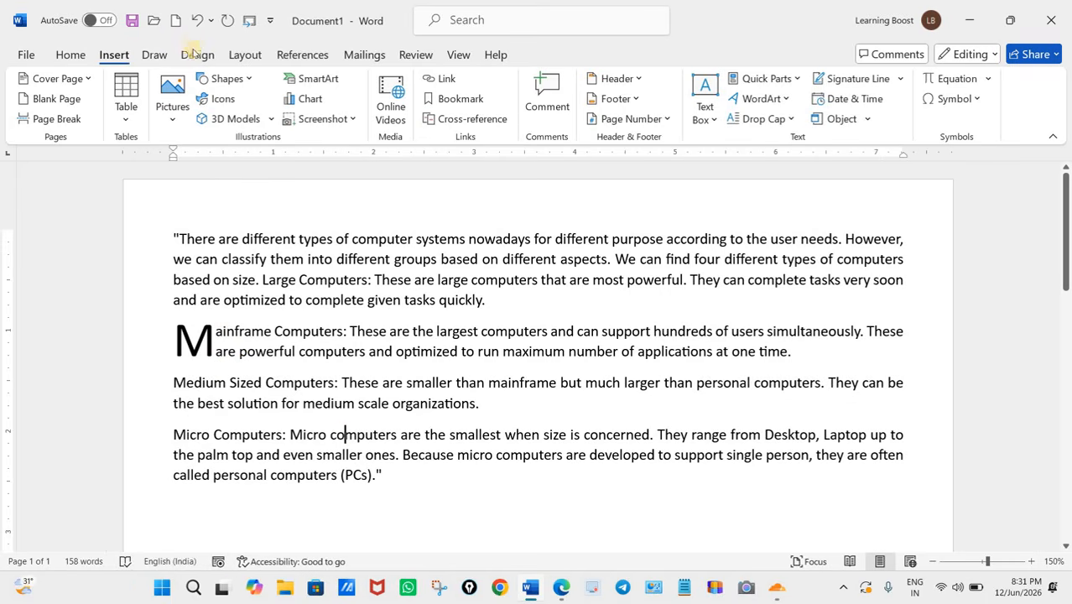
key(ctrl+z)
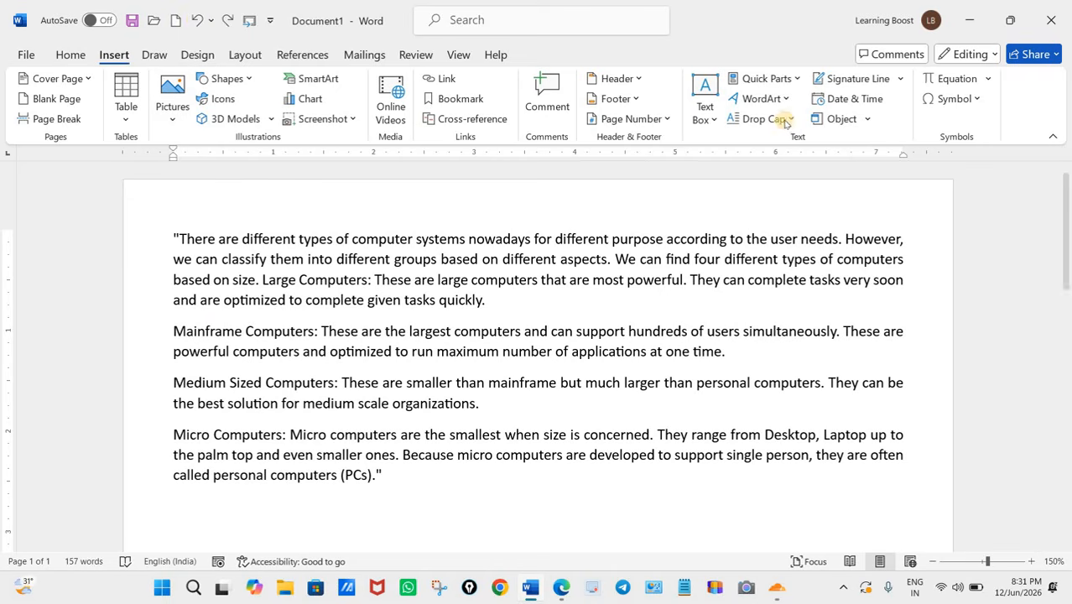
Step: Apply a Dropped drop cap to the second paragraph with 3 lines to drop and an increased distance from the text
click(793, 119)
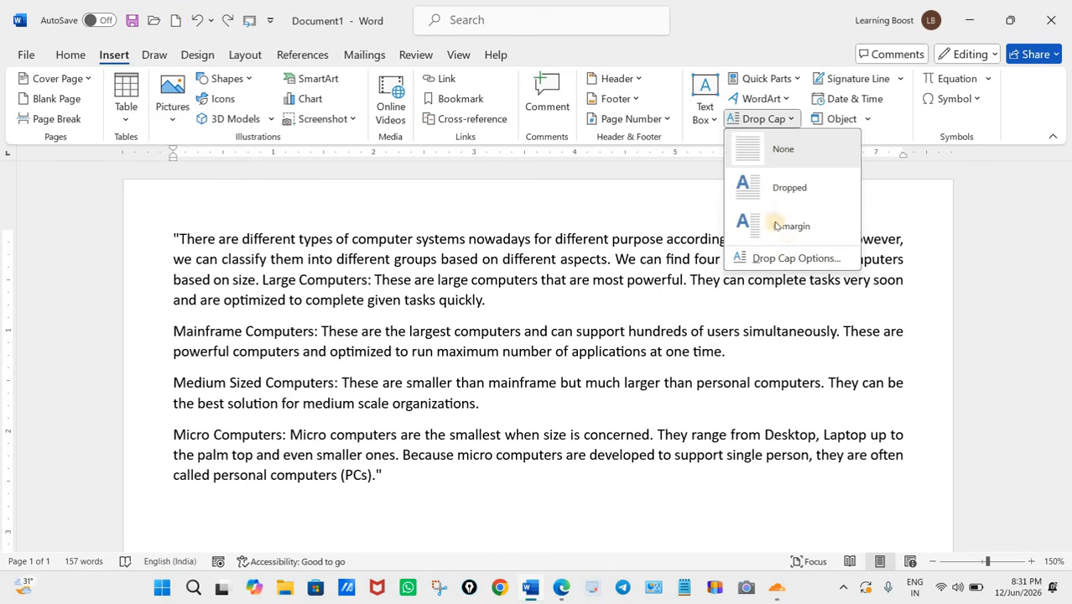
click(796, 260)
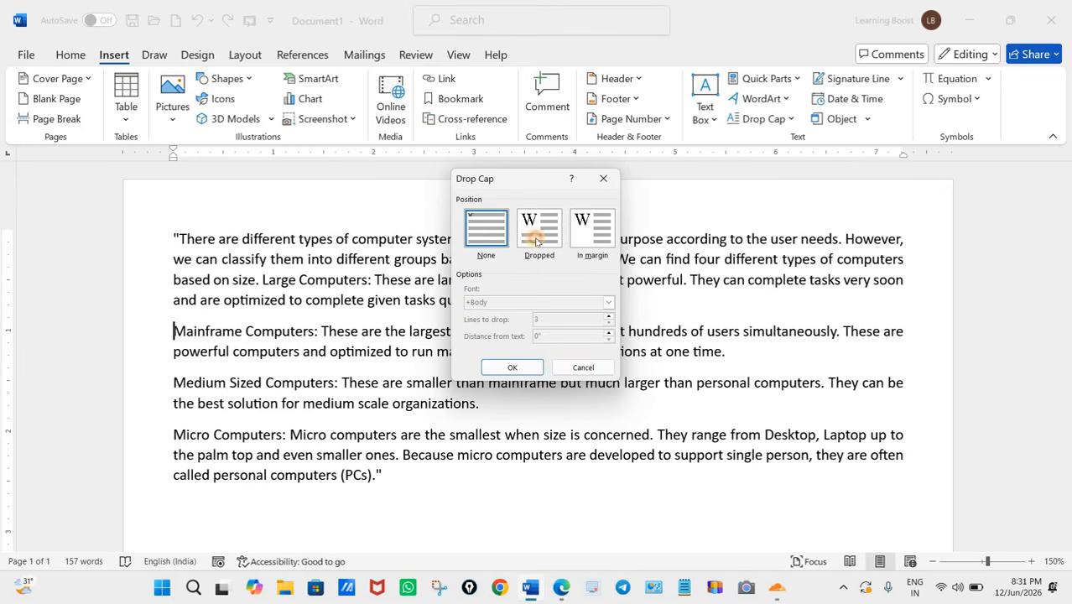
click(537, 241)
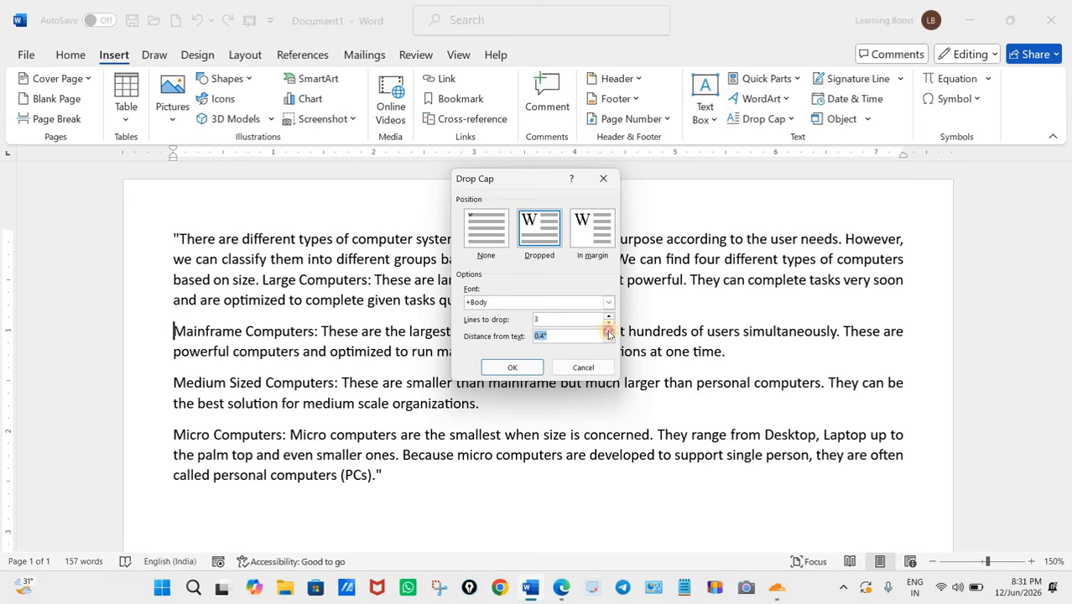
click(514, 368)
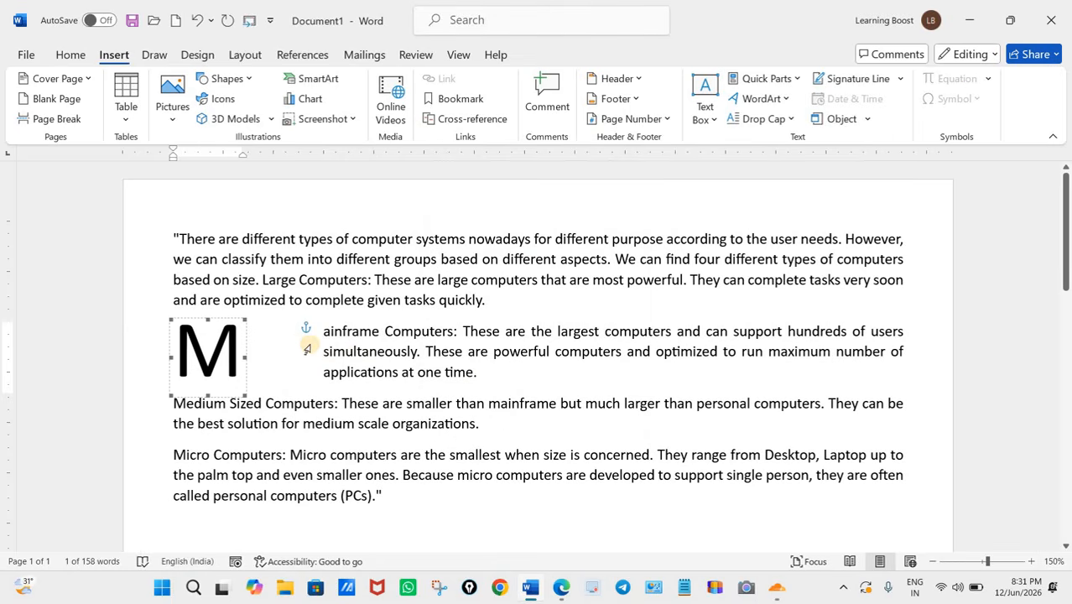
Step: Undo the widely spaced drop cap, restoring the passage's justified alignment if it is also undone
click(200, 21)
click(199, 21)
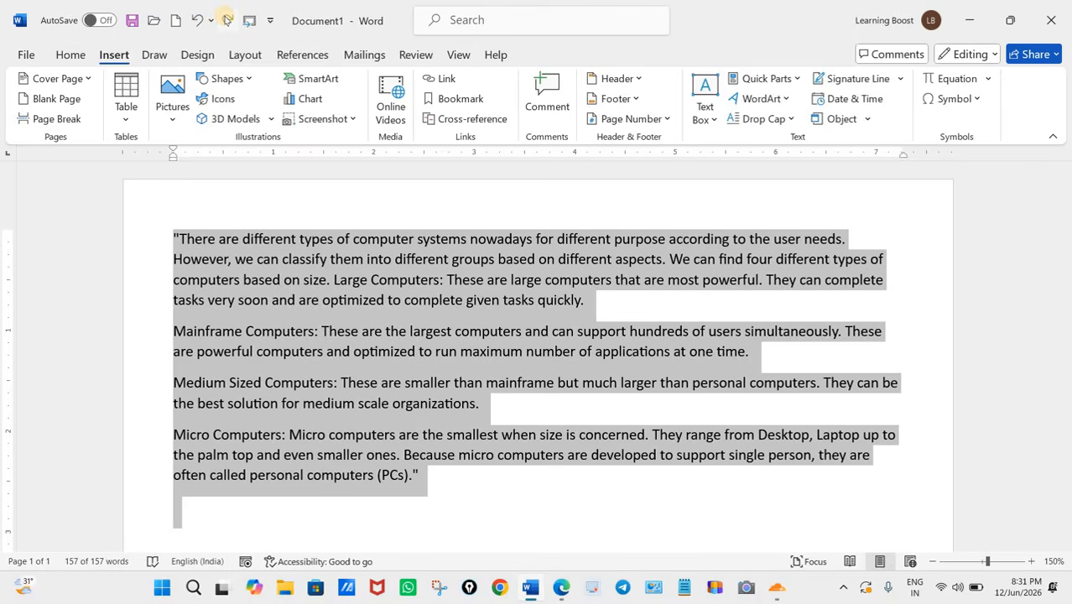
click(227, 19)
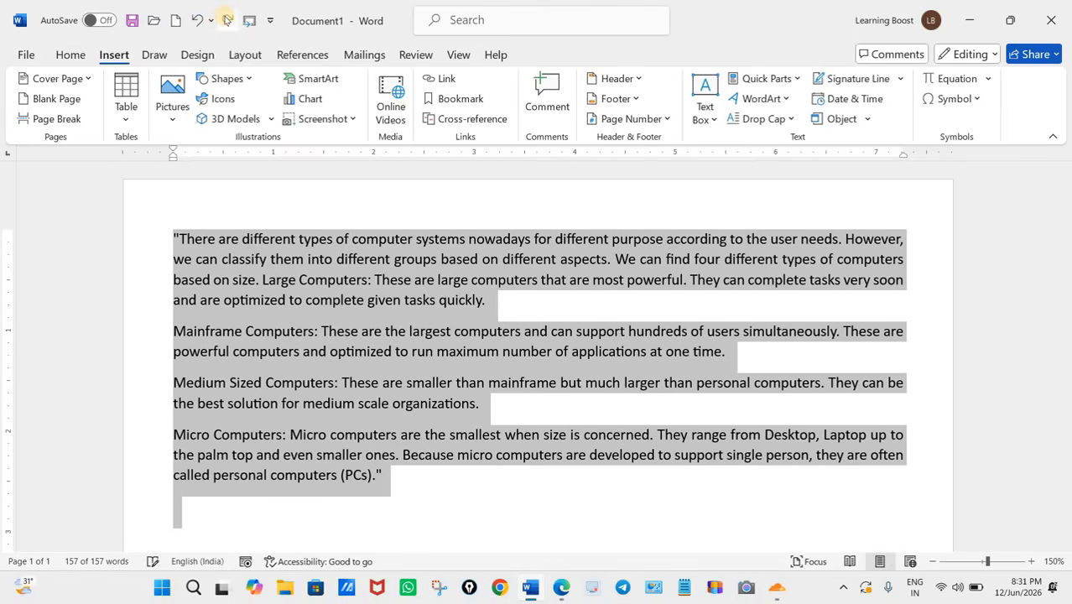
click(792, 122)
click(788, 257)
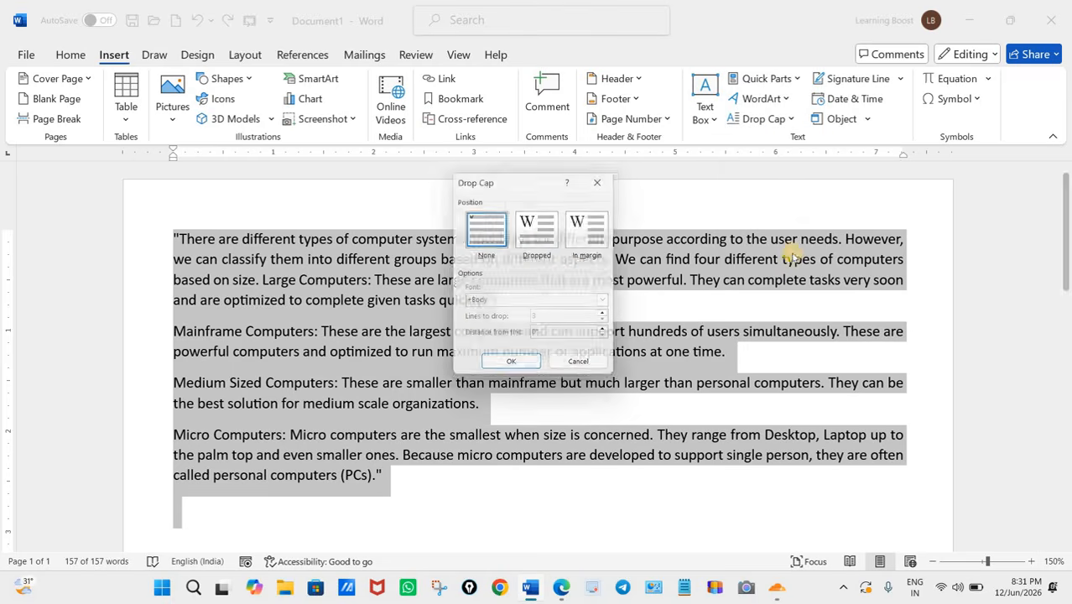
click(546, 235)
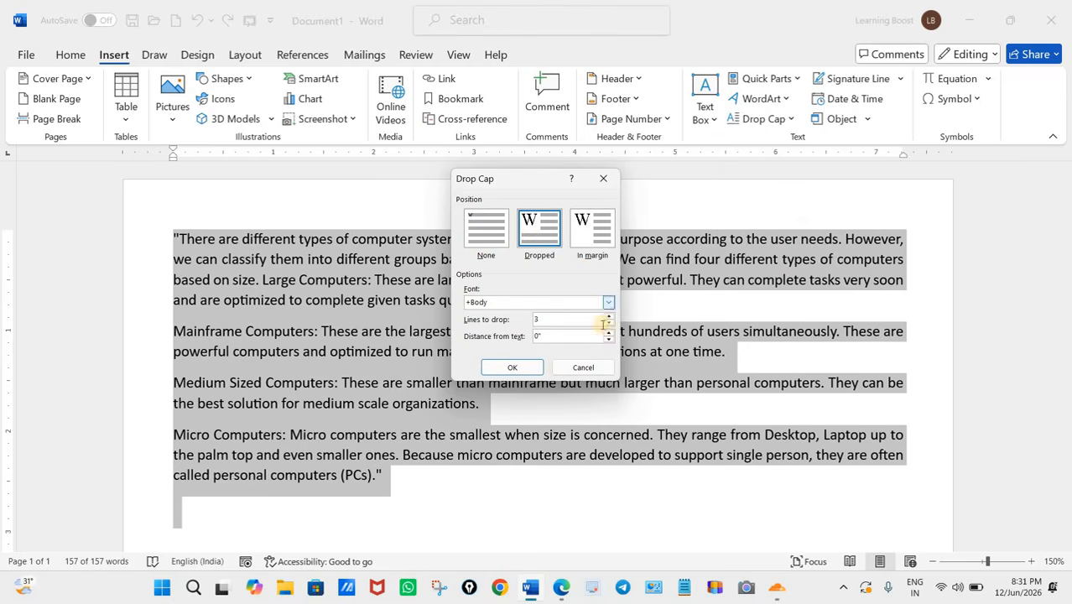
click(608, 324)
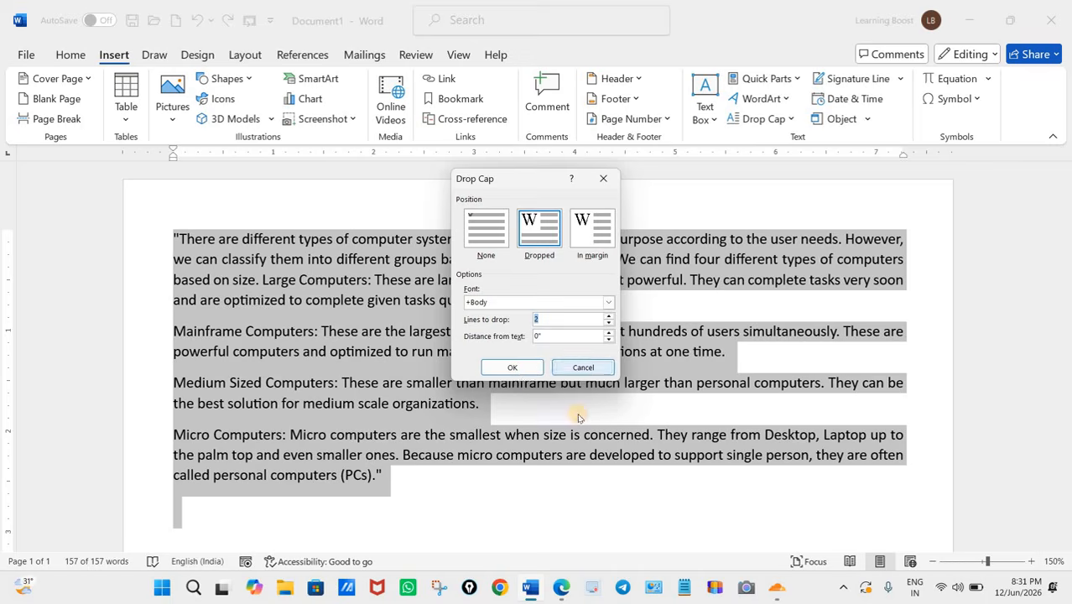
click(583, 367)
click(485, 403)
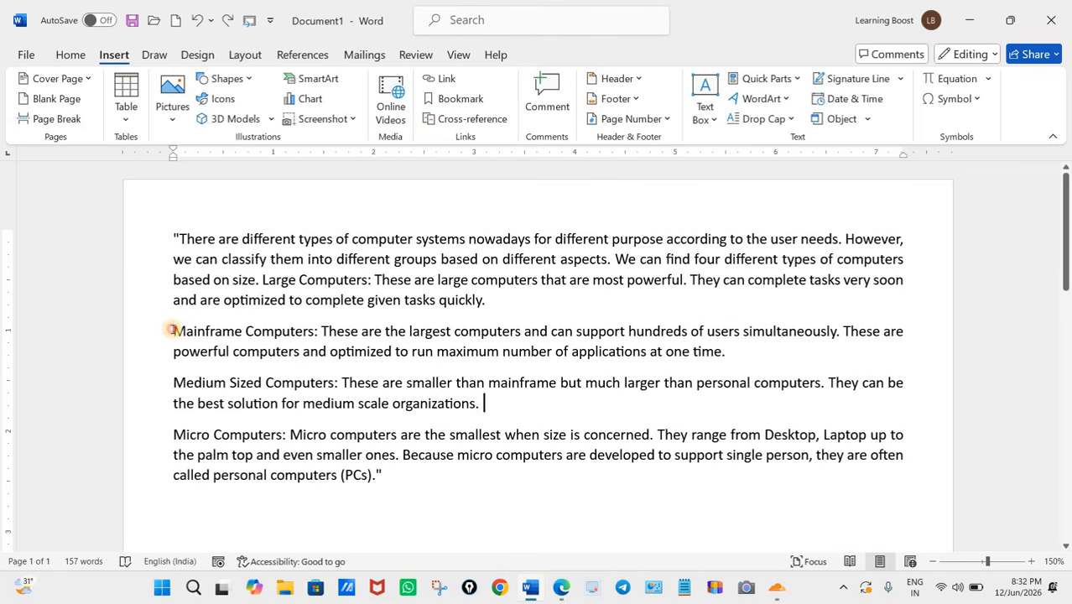
Step: Apply a Dropped drop cap with 2 lines to drop to the first letter of the "Mainframe Computers" paragraph
click(177, 330)
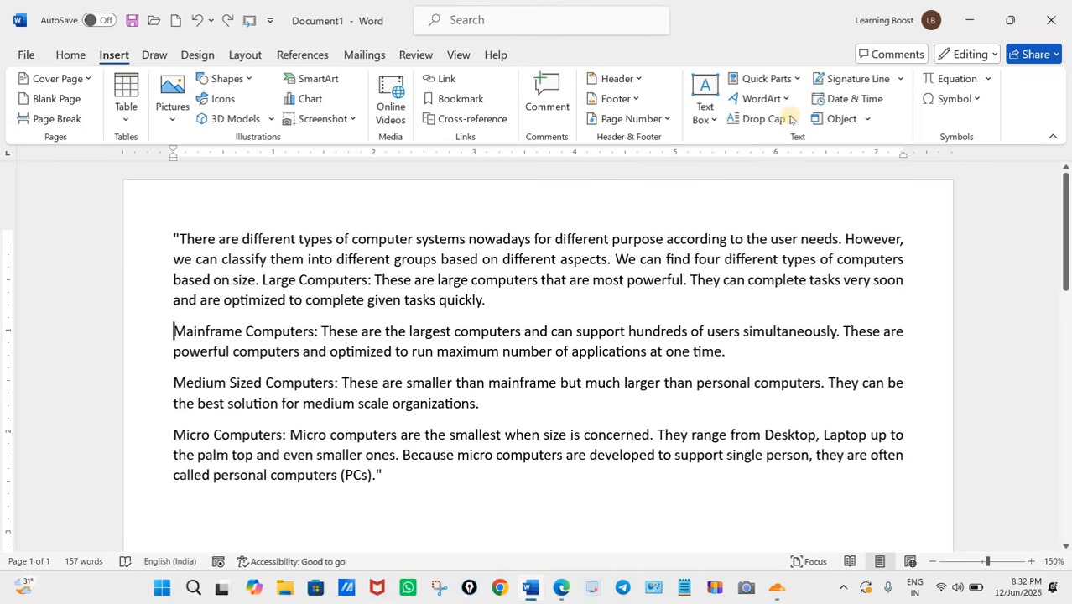
click(763, 118)
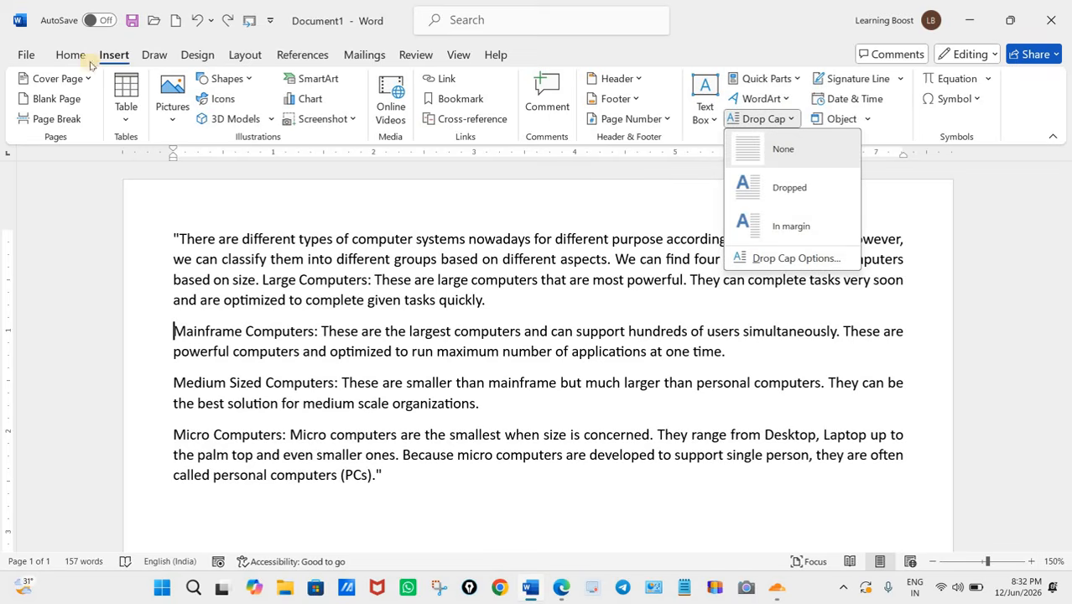
click(793, 120)
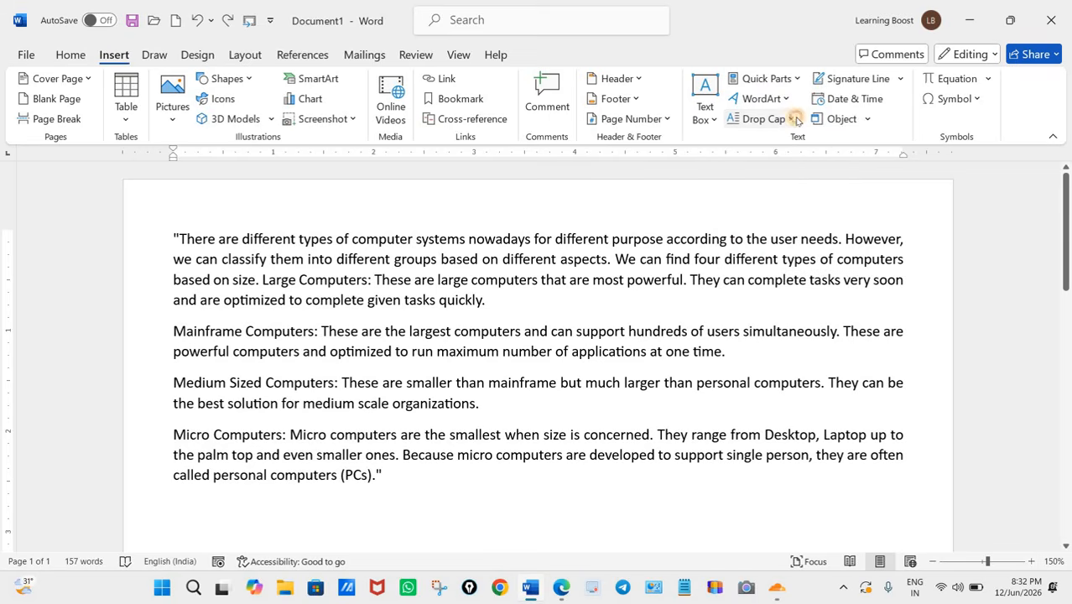
click(795, 120)
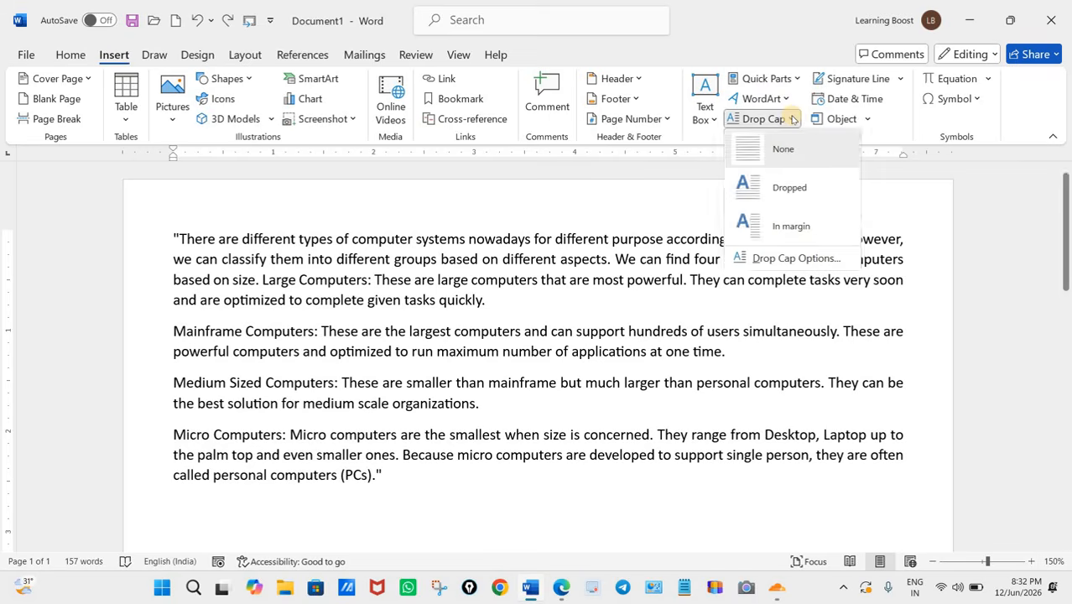
click(796, 258)
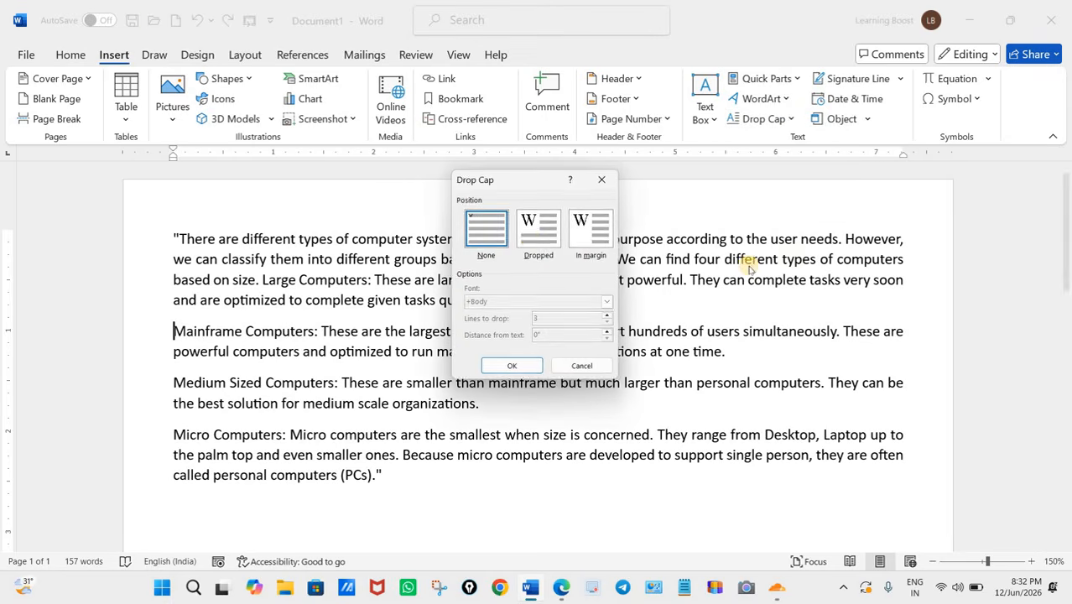
click(531, 237)
click(610, 326)
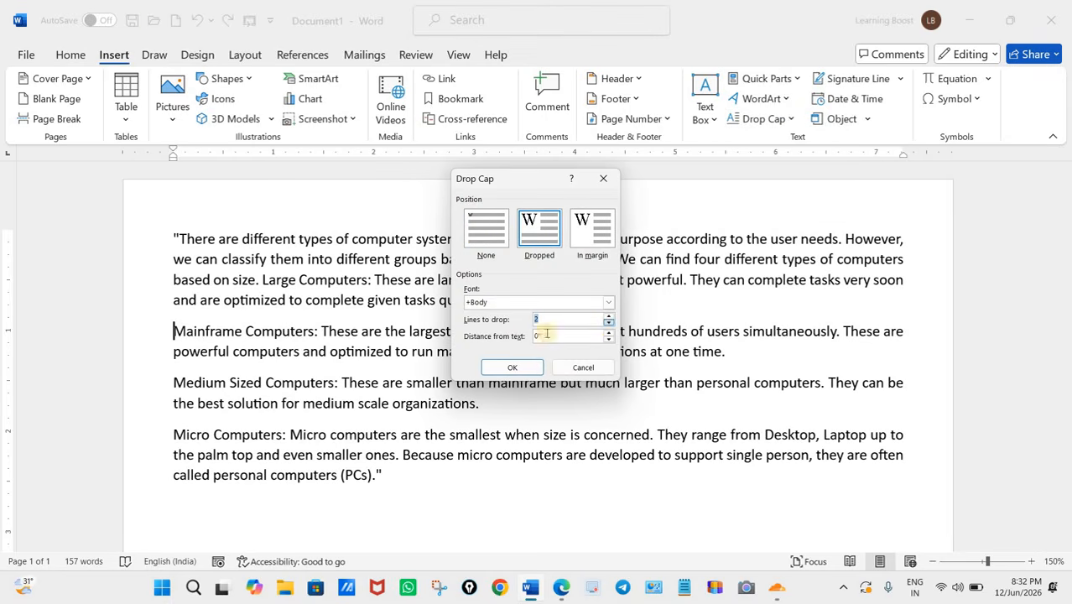
click(513, 367)
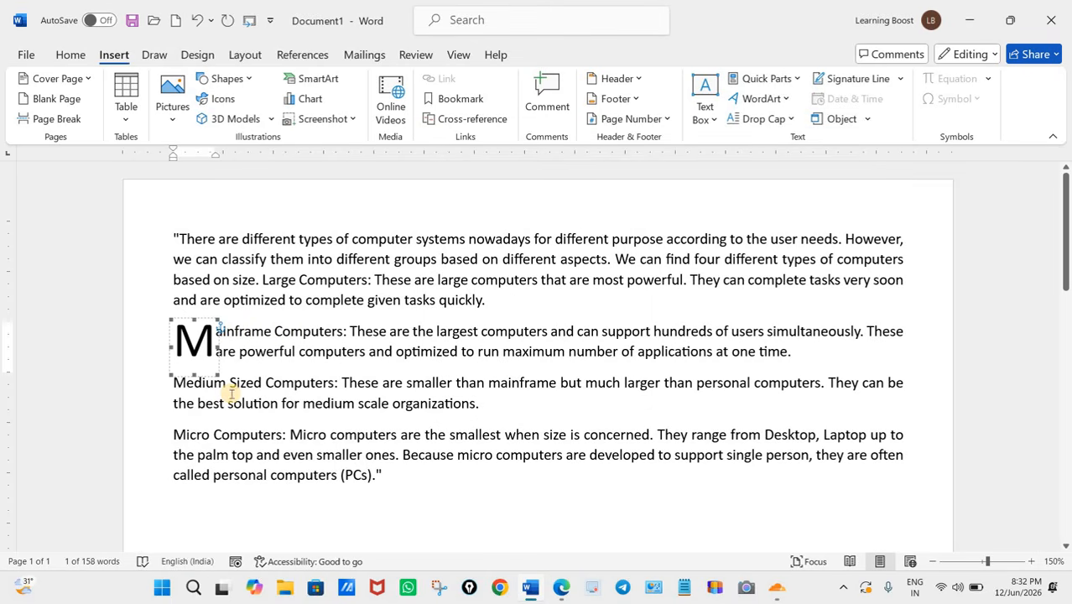
click(232, 384)
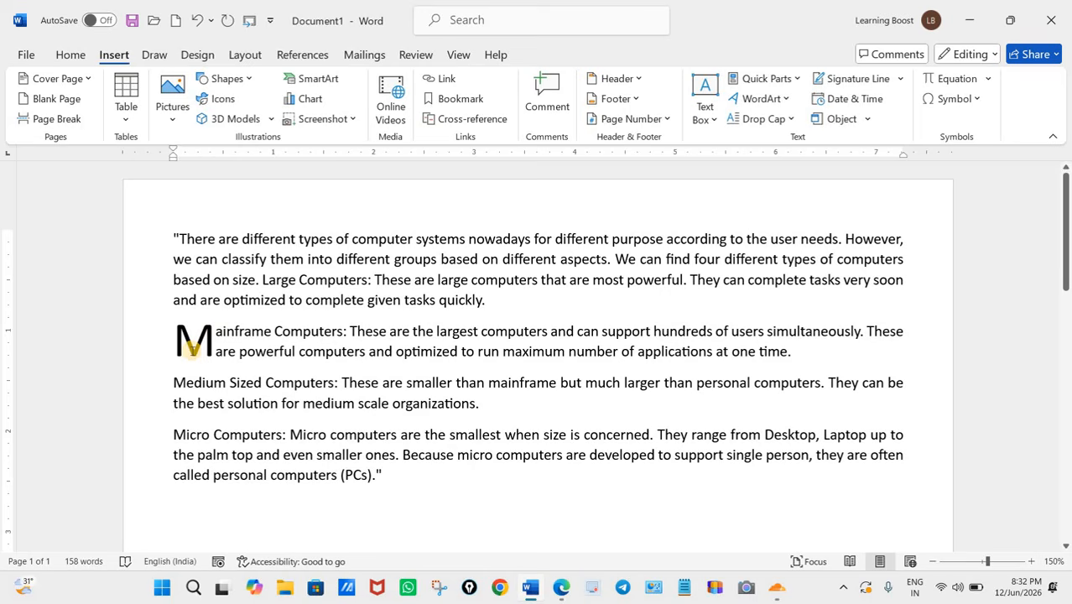
Step: Check the line spacing task in the question paper in Edge, and select the "Medium Sized Computers" paragraph in Word
click(562, 590)
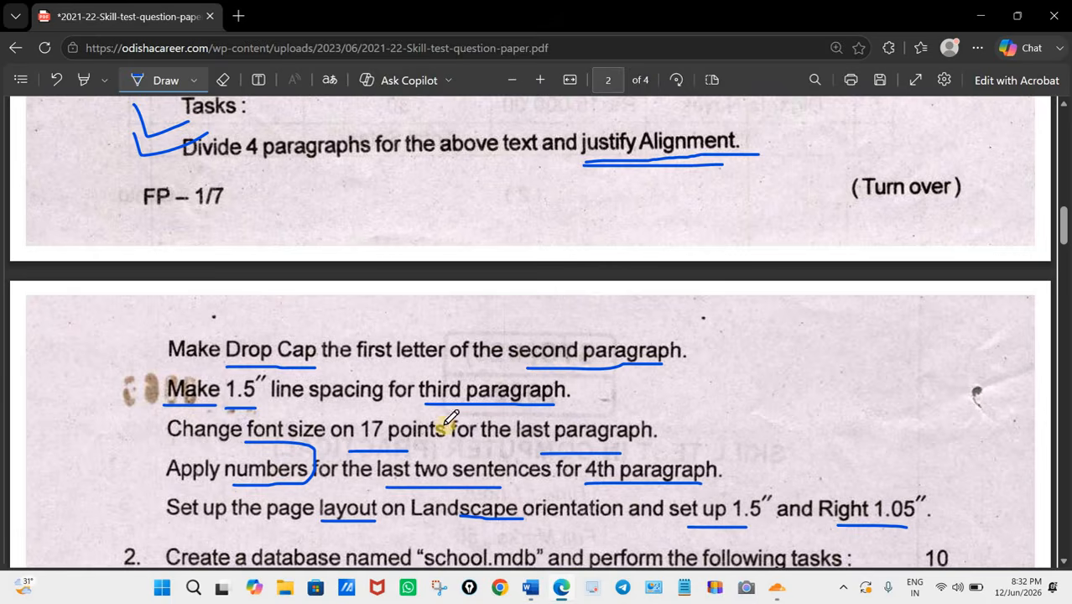
scroll(377, 386, down, 2)
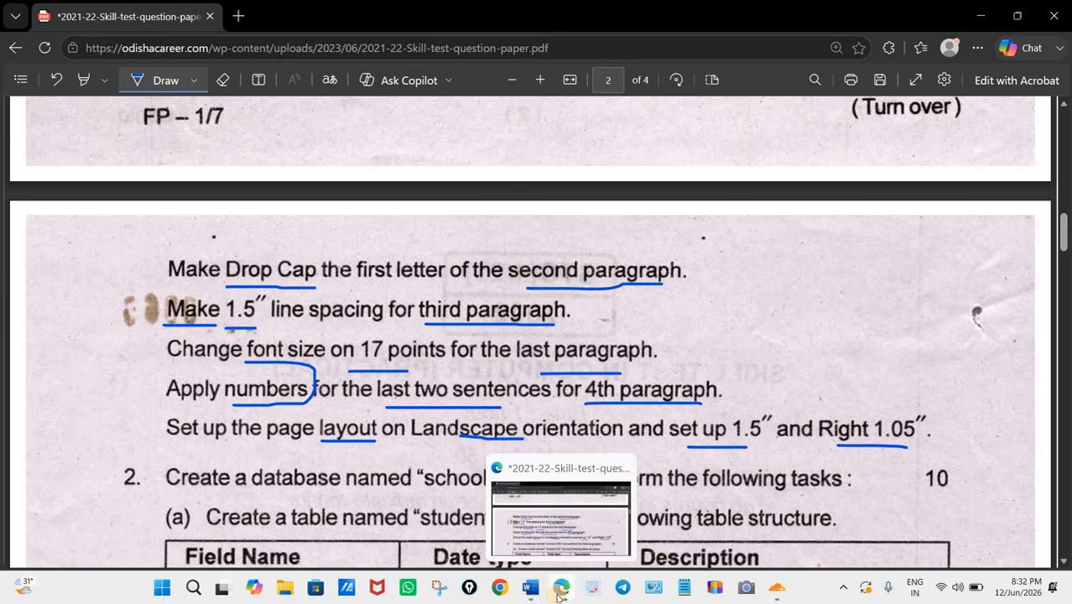
click(530, 587)
drag(172, 383, 510, 414)
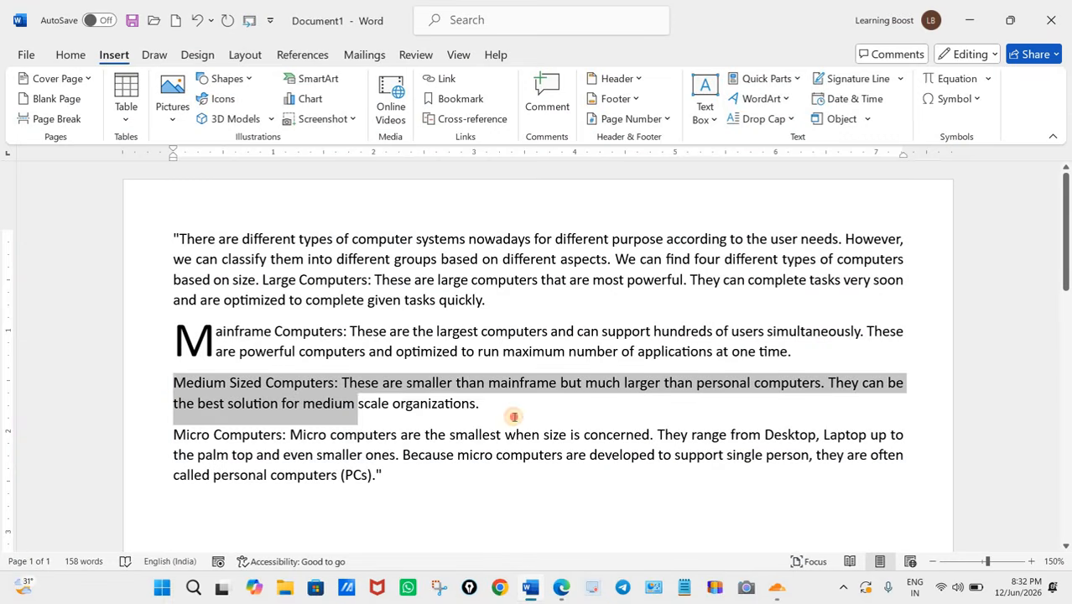
click(69, 52)
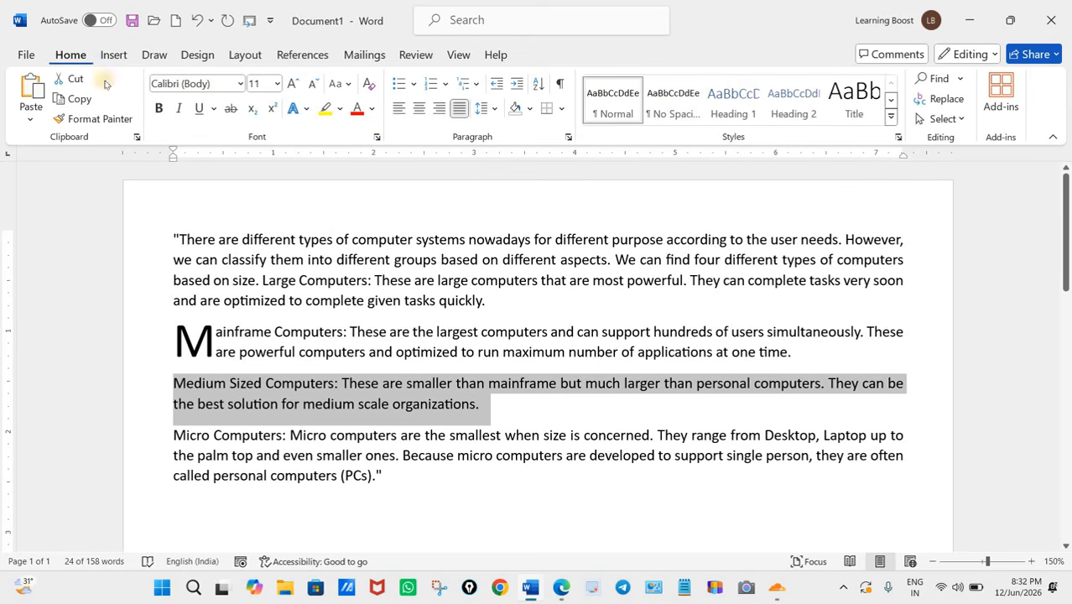
click(497, 110)
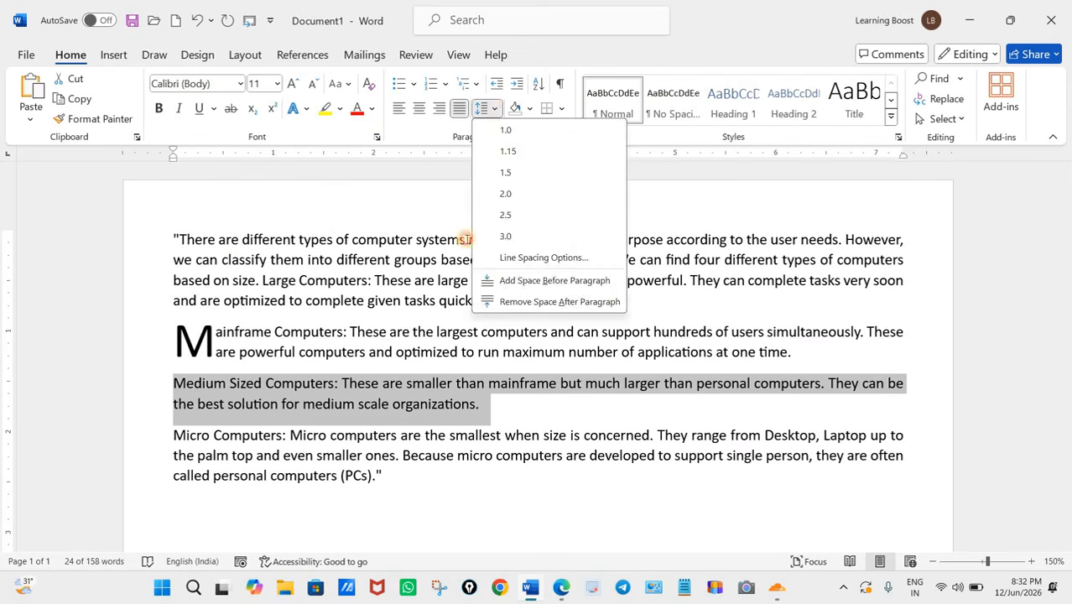
click(490, 118)
click(497, 110)
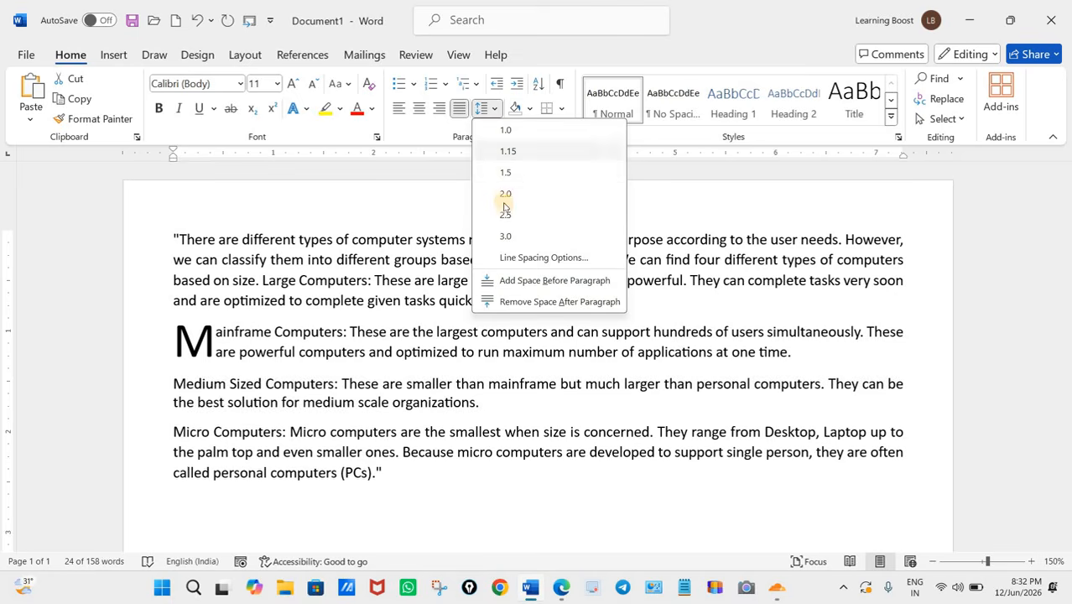
click(520, 261)
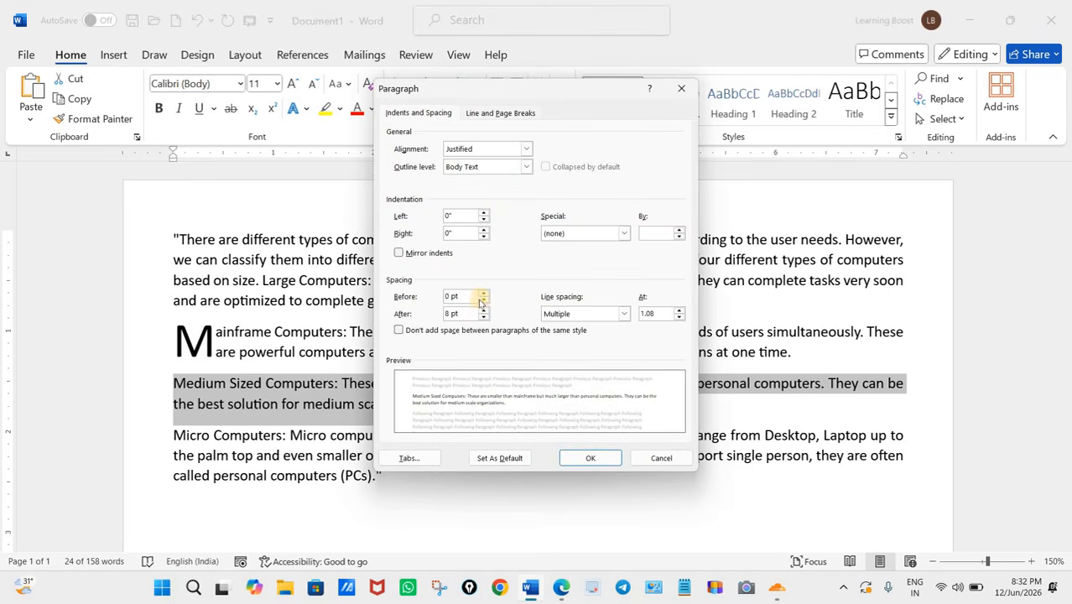
click(663, 458)
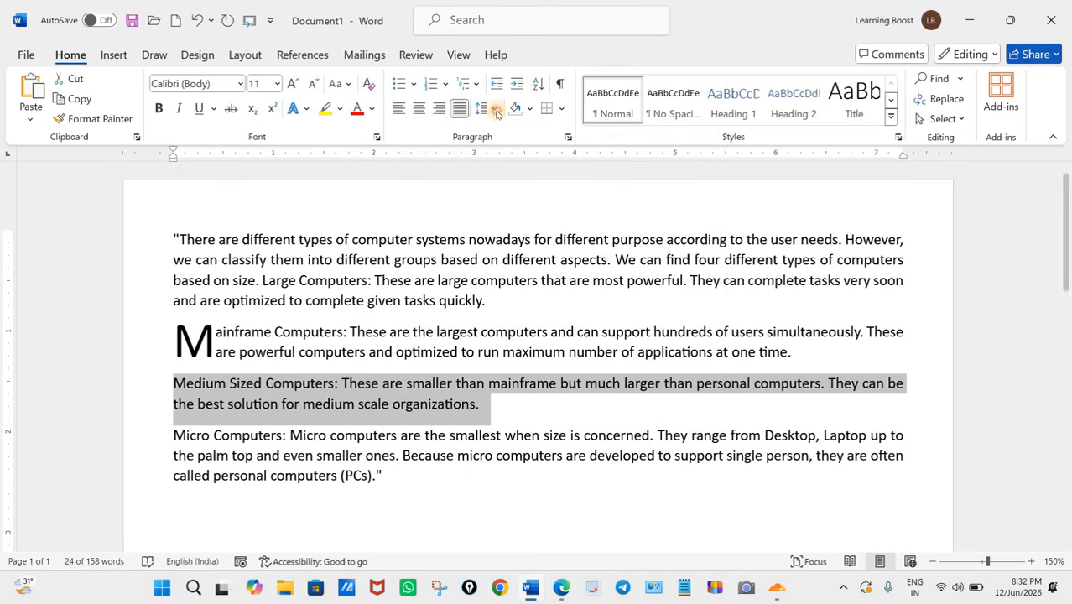
Step: Set the line spacing of the "Medium Sized Computers" paragraph to 1.5
click(494, 110)
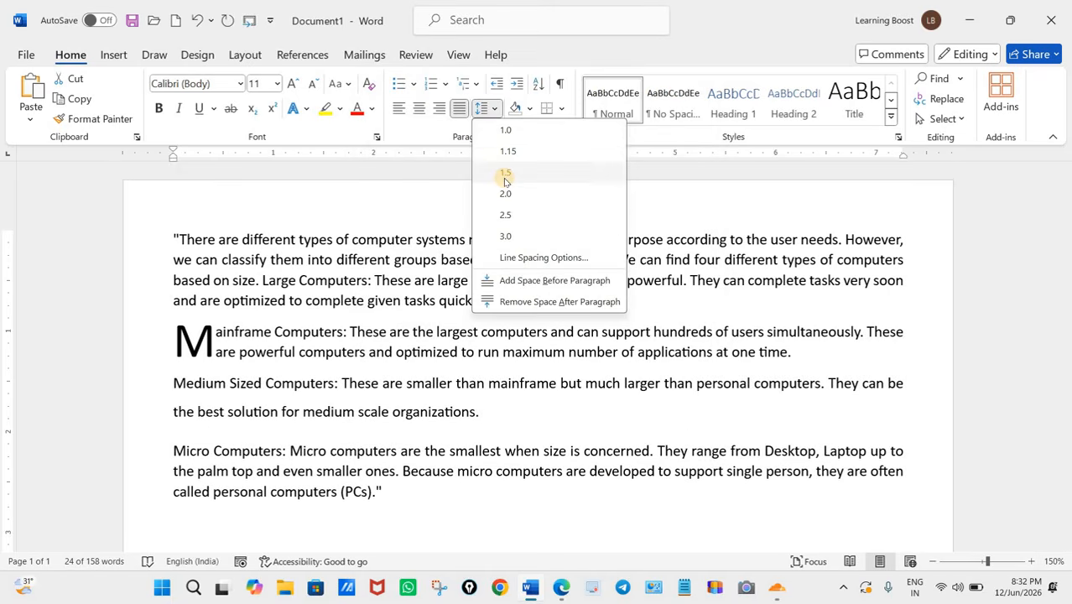
key(Escape)
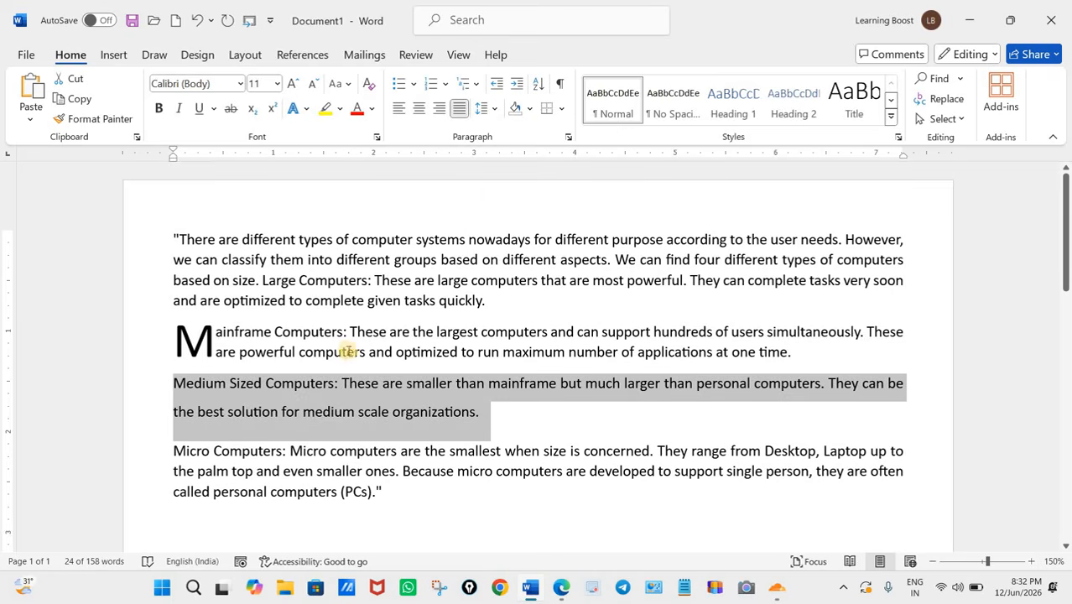
click(503, 422)
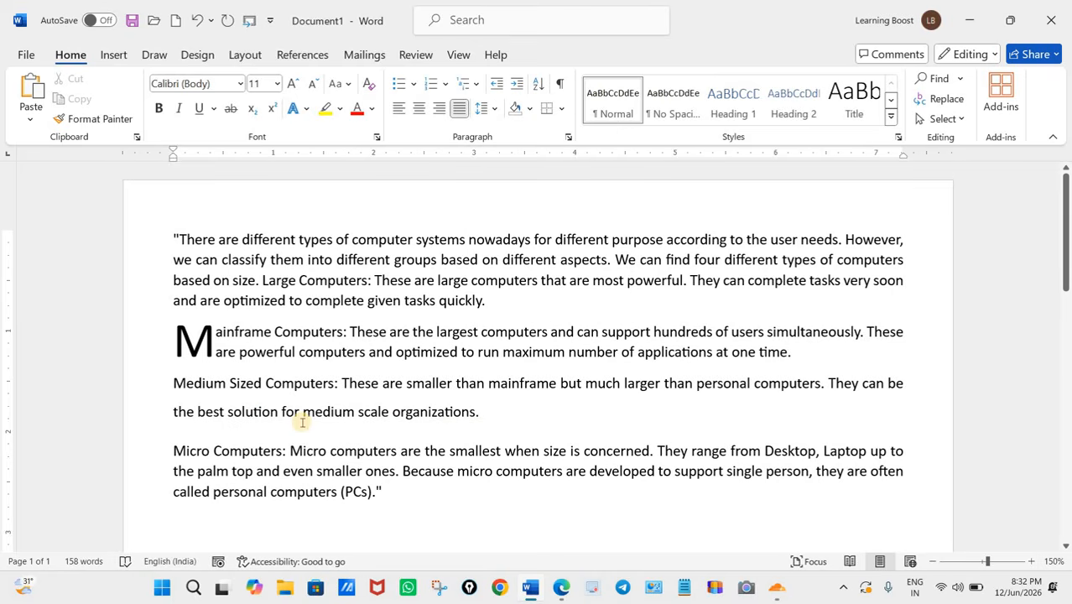
drag(176, 384, 510, 429)
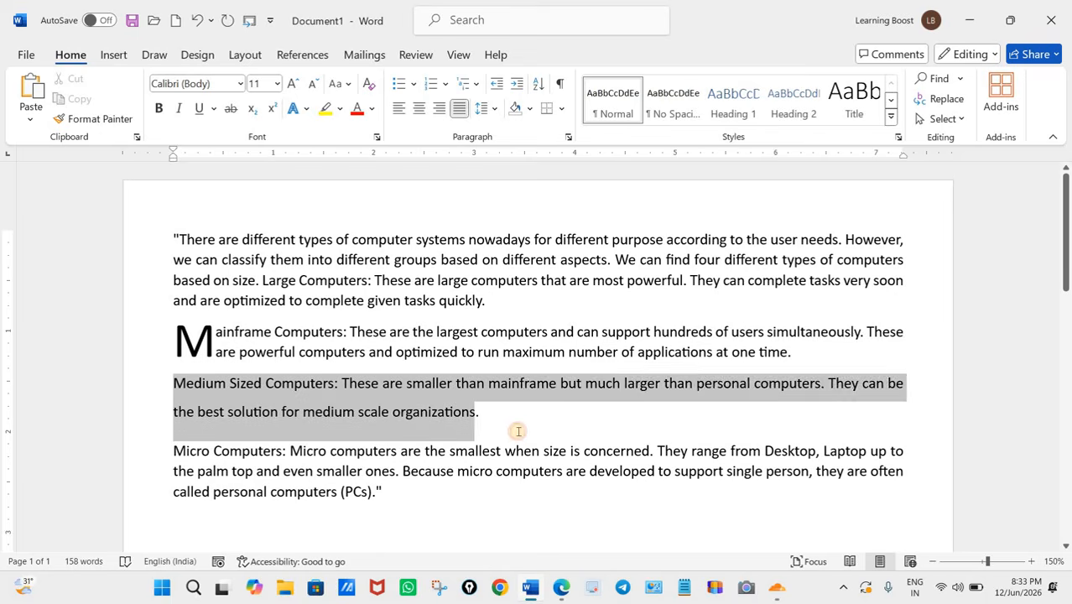
click(507, 430)
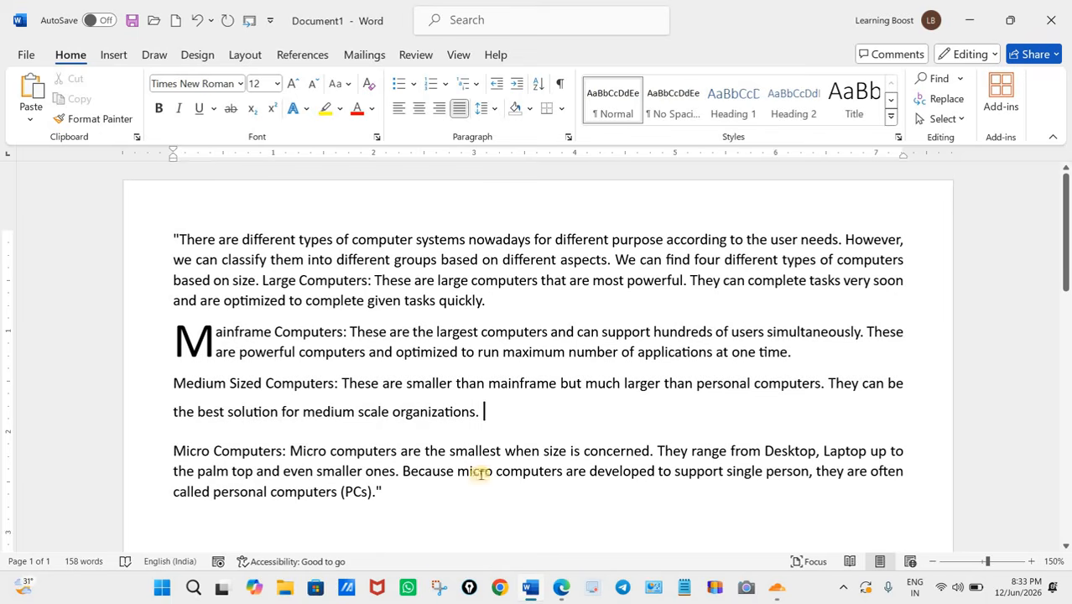
Step: Switch to the question paper in Edge and circle the number 17 in the font size task with the pen
click(561, 587)
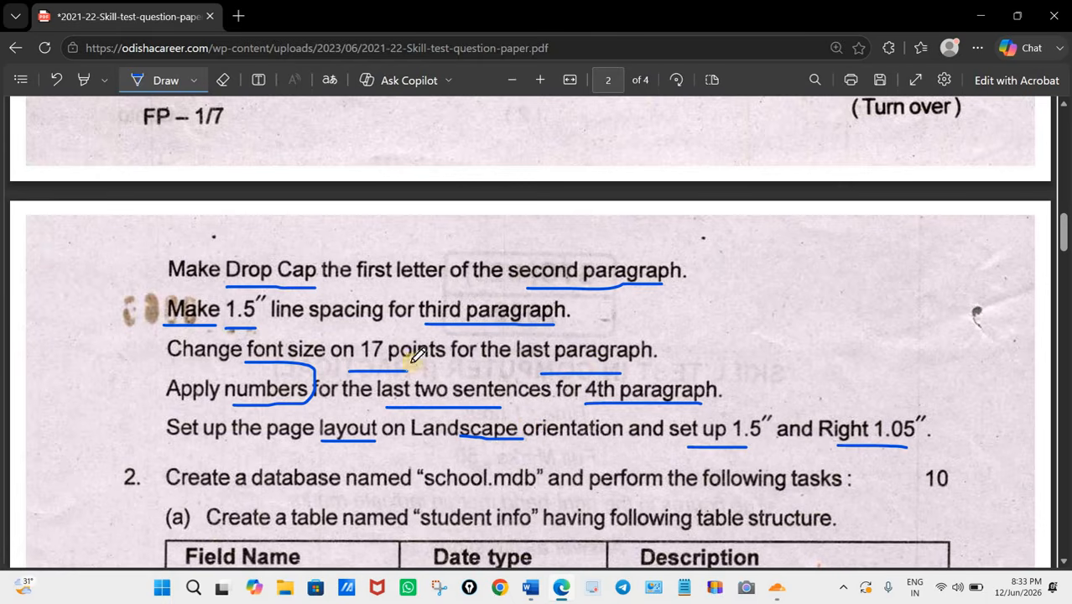
drag(356, 333, 371, 369)
drag(355, 330, 388, 369)
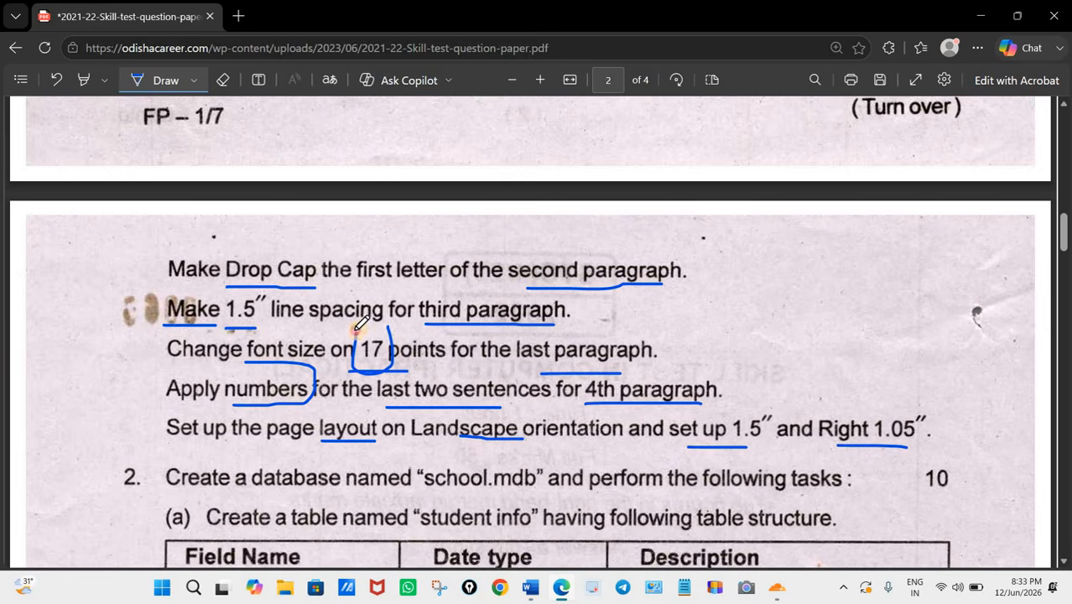
Step: Return to Word and set the font size of the last paragraph, "Micro Computers", to 17 points
click(530, 589)
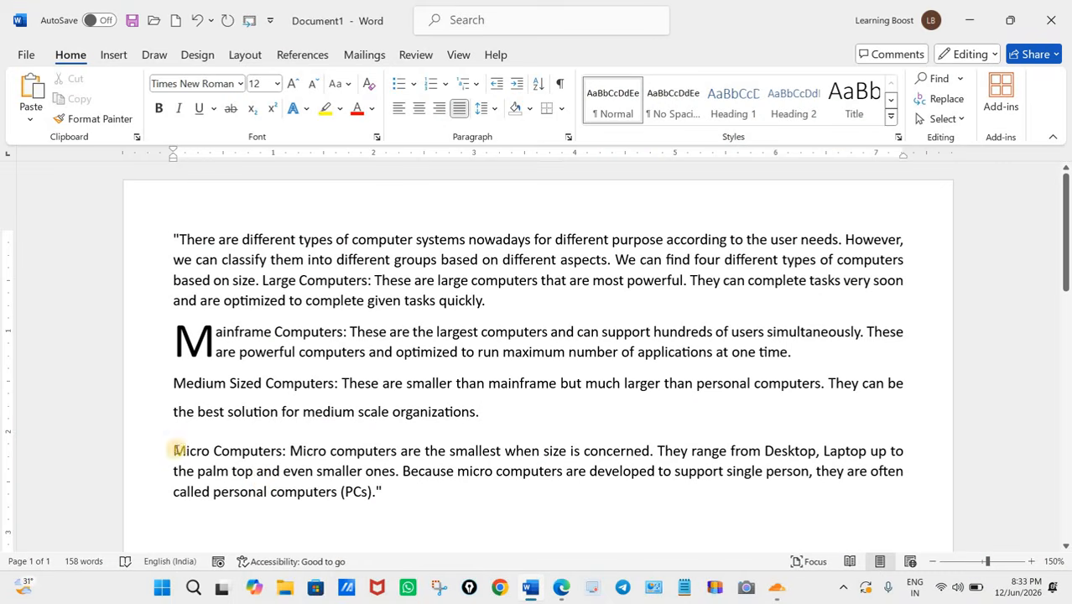
triple_click(374, 503)
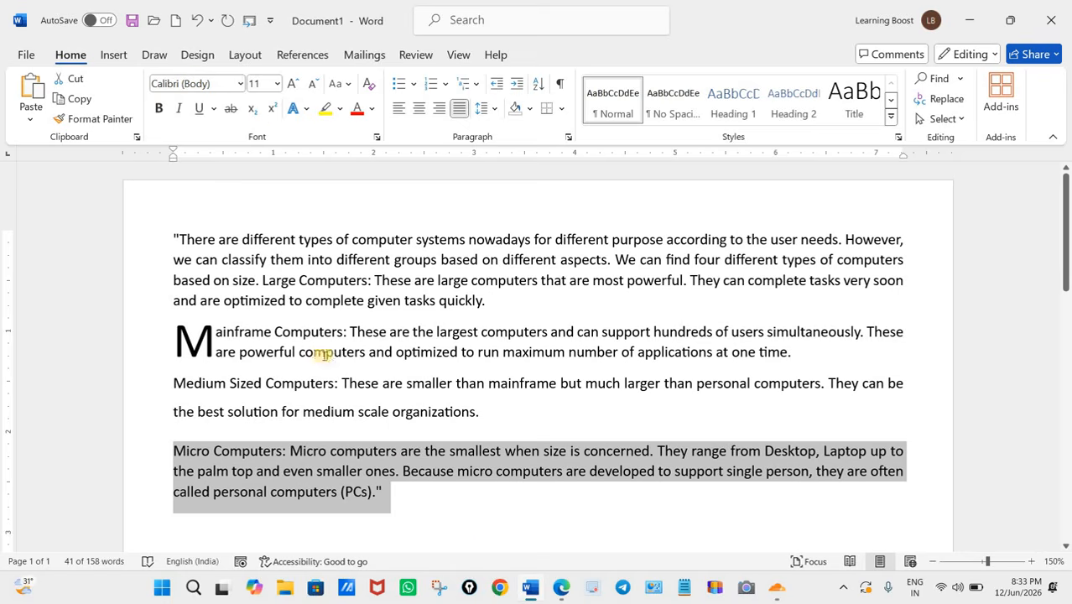
click(262, 82)
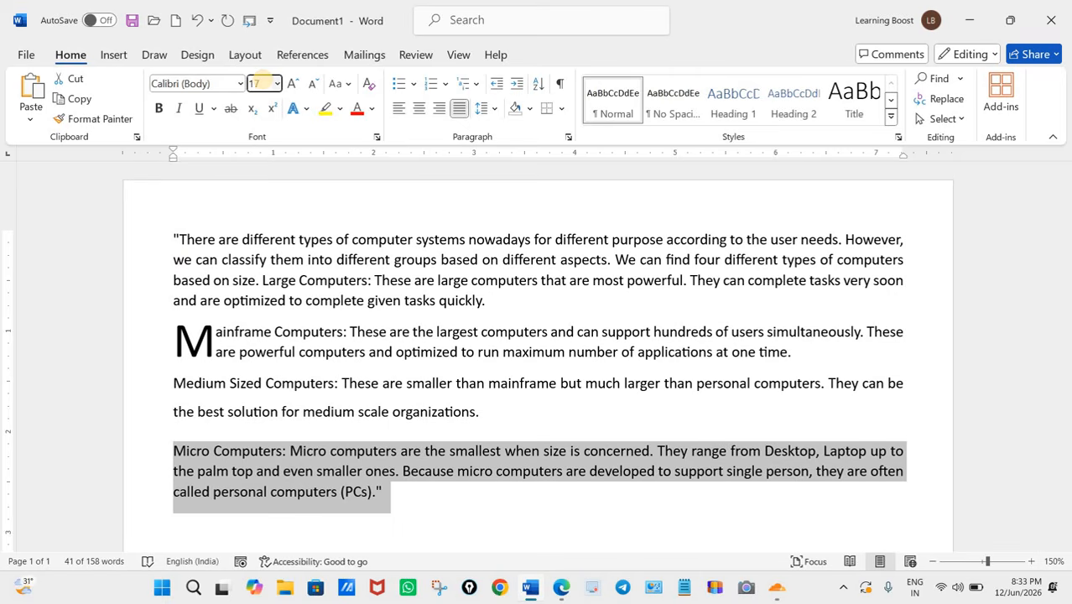
key(Return)
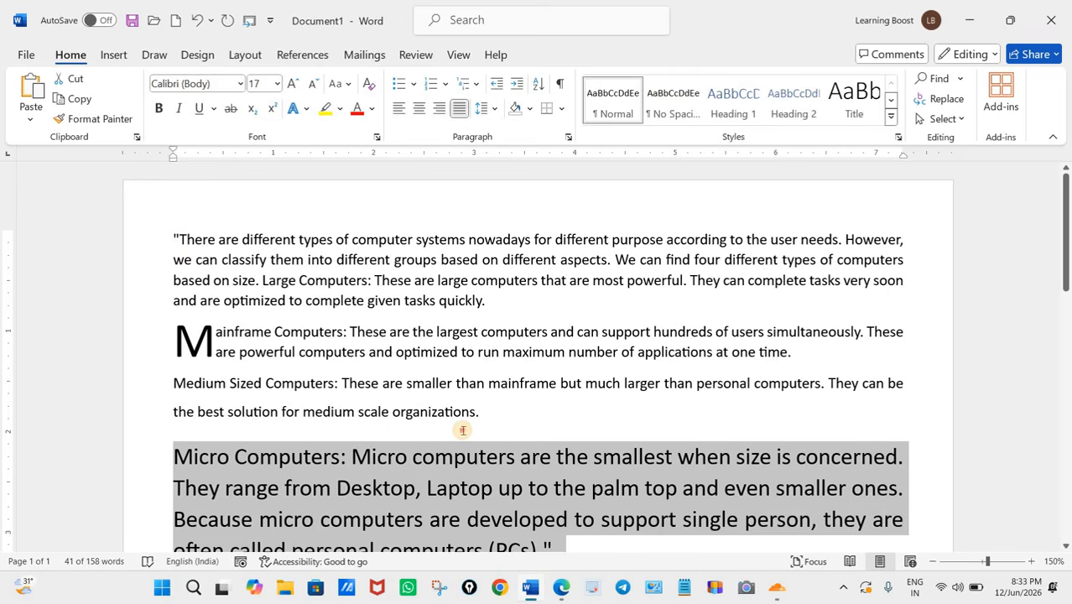
click(462, 430)
scroll(463, 419, down, 2)
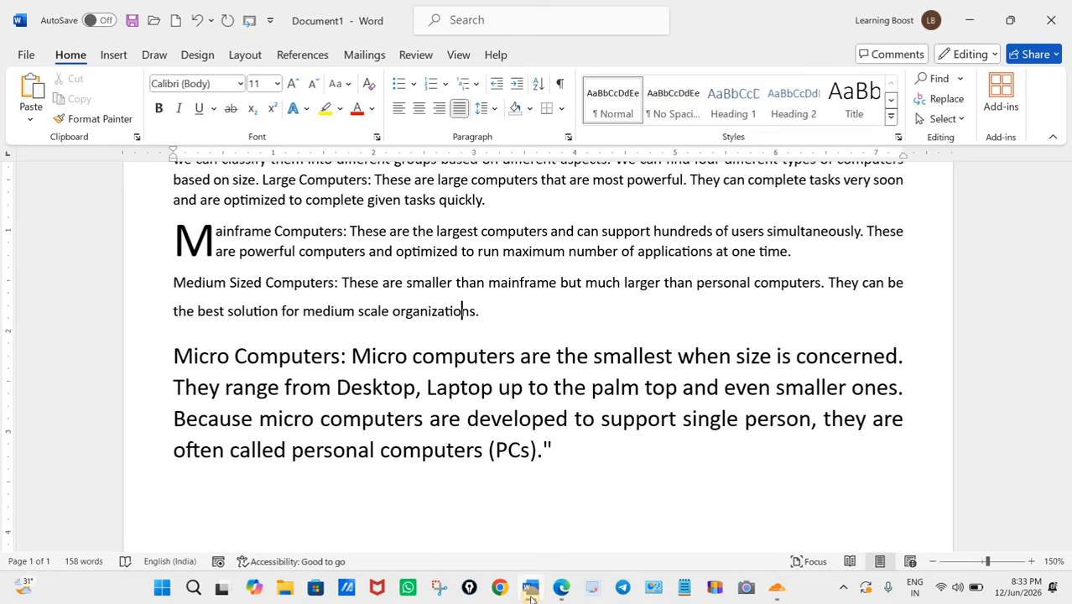
Step: Check the numbering task in the question paper in Edge, and identify the sentences of the "Micro Computers" paragraph in Word
mouse_move(530, 587)
scroll(478, 483, down, 1)
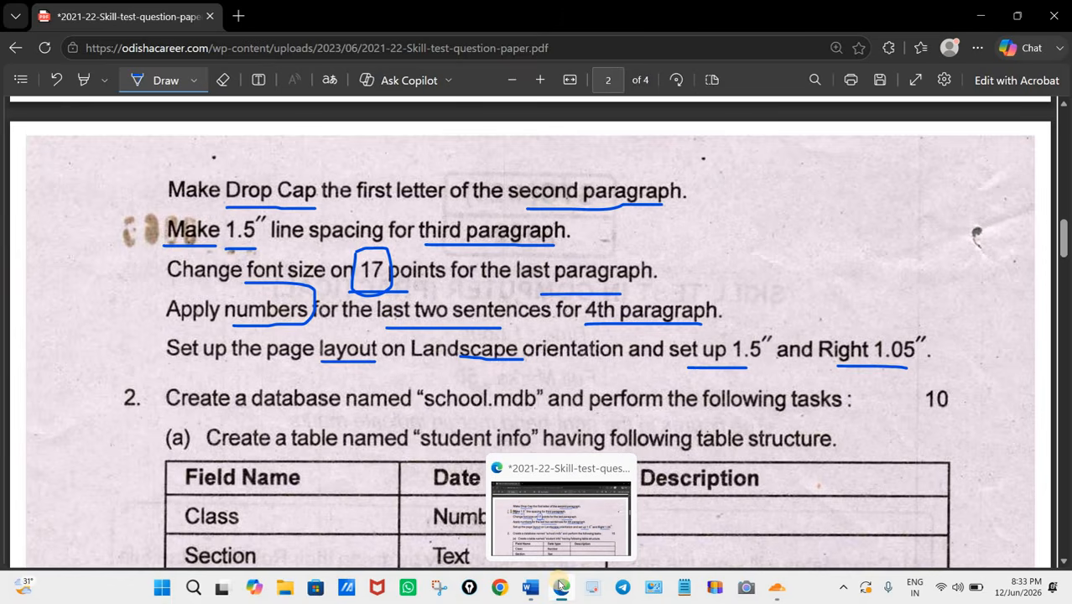
click(556, 592)
click(532, 591)
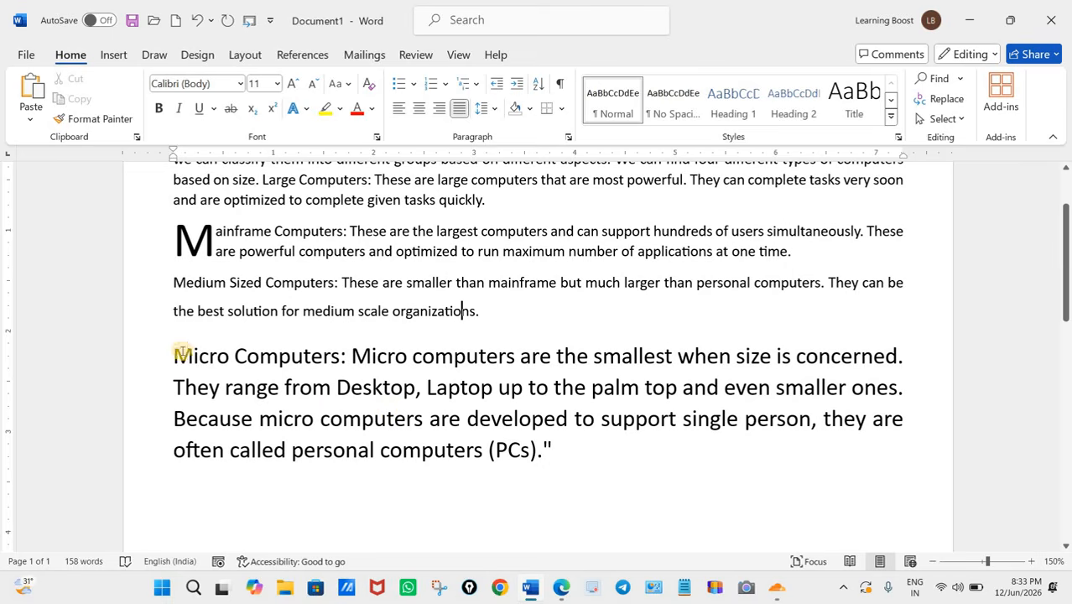
drag(312, 390, 547, 463)
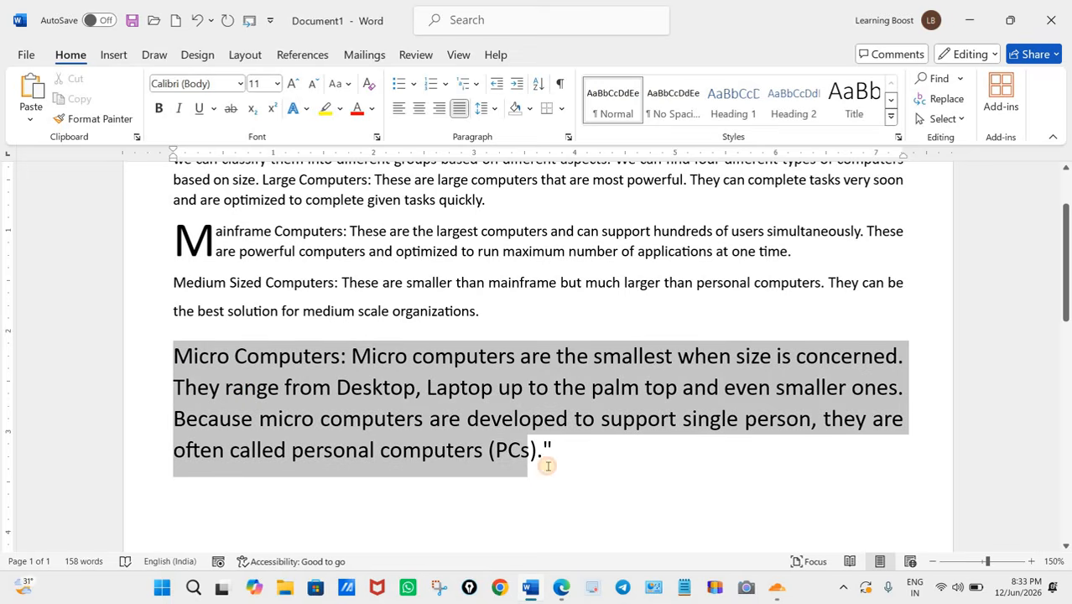
click(547, 515)
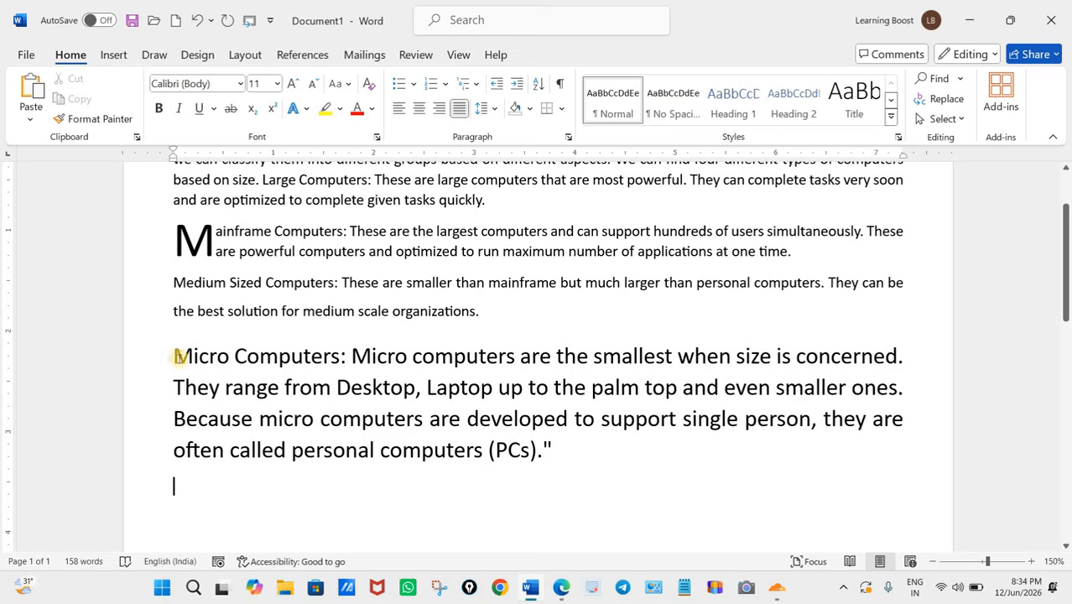
drag(208, 356, 920, 369)
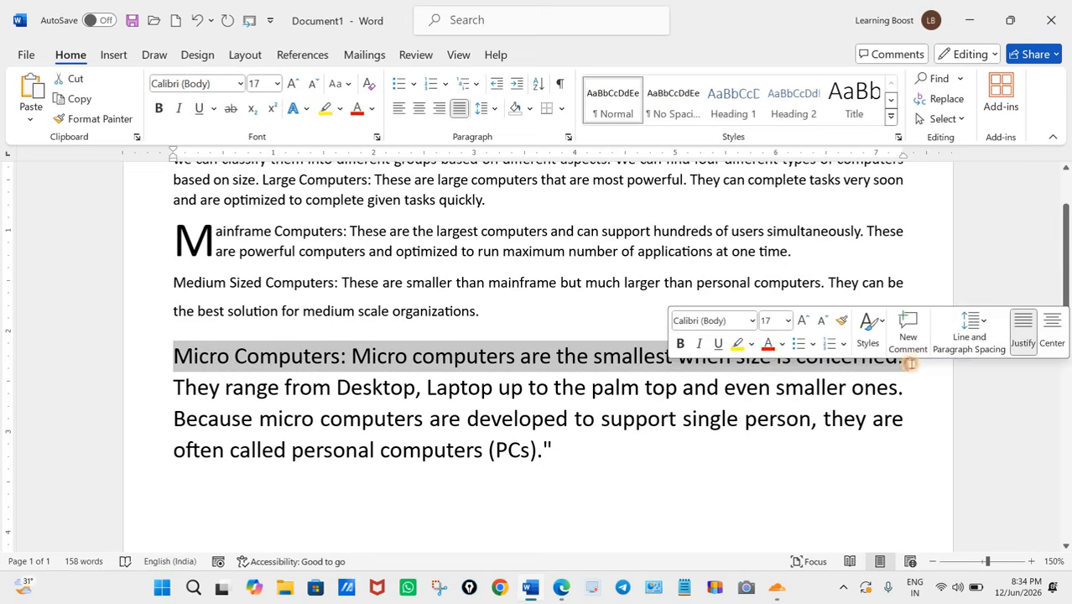
click(904, 357)
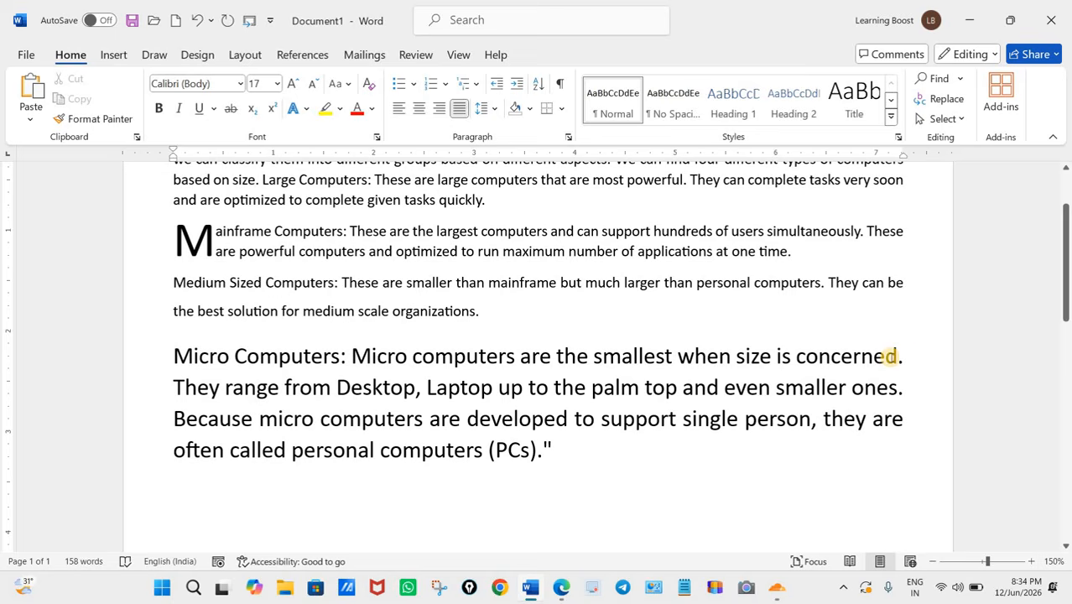
click(905, 388)
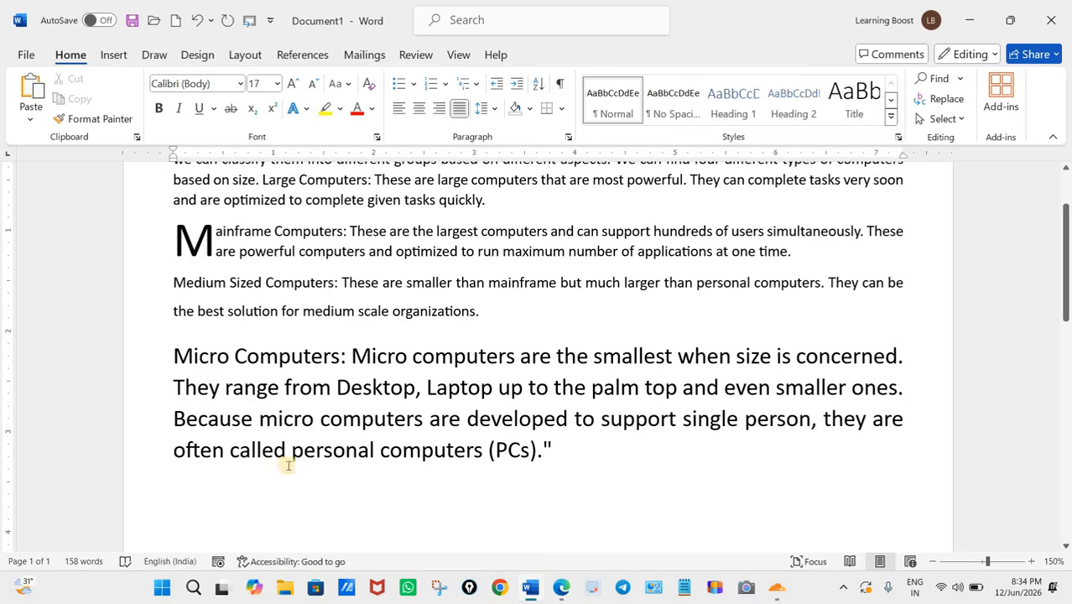
click(558, 455)
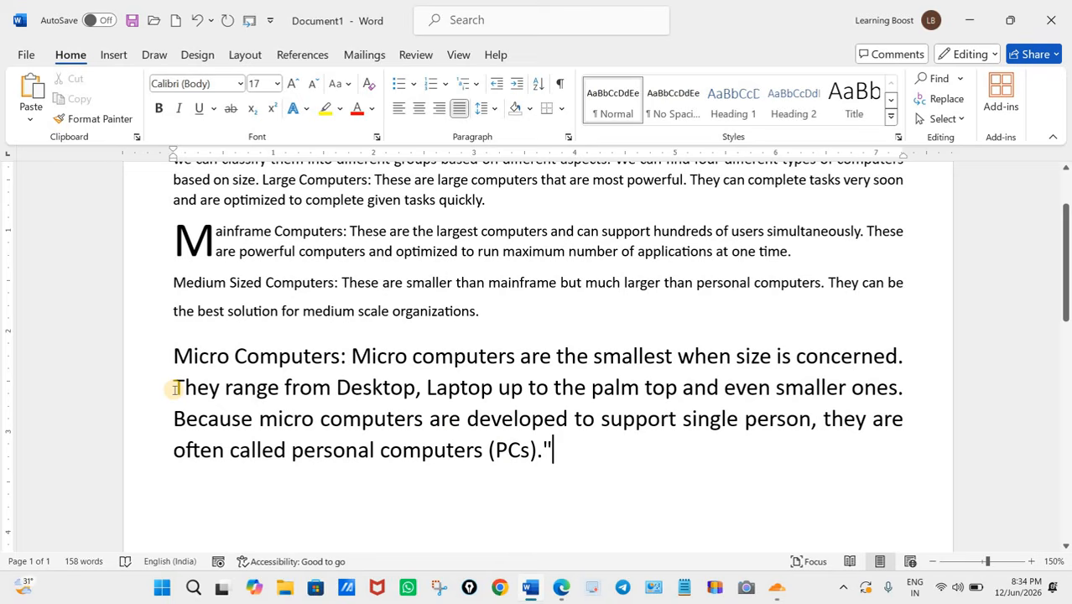
click(560, 589)
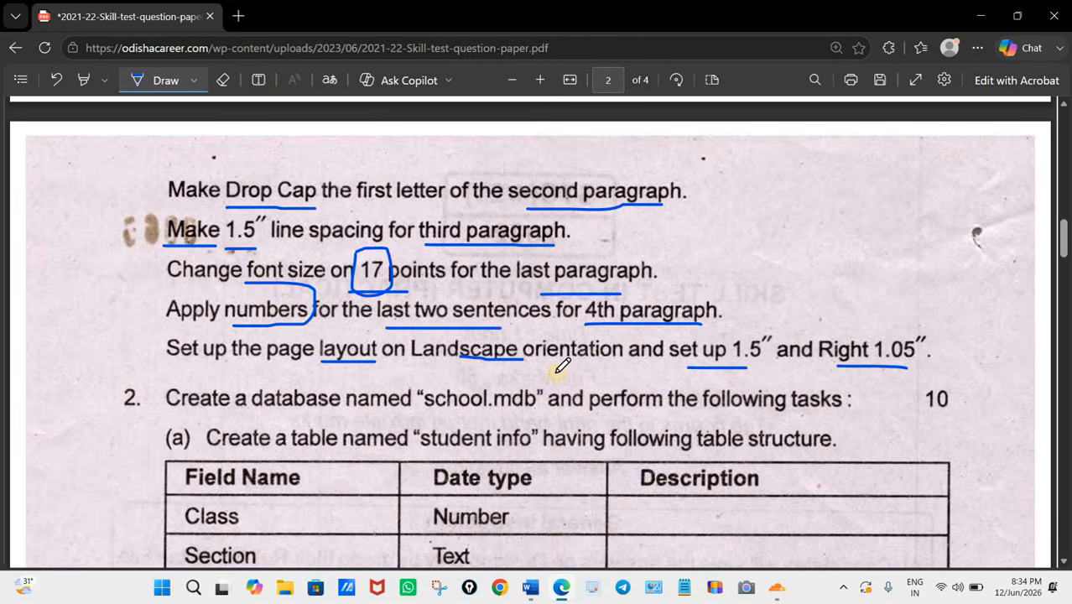
click(561, 593)
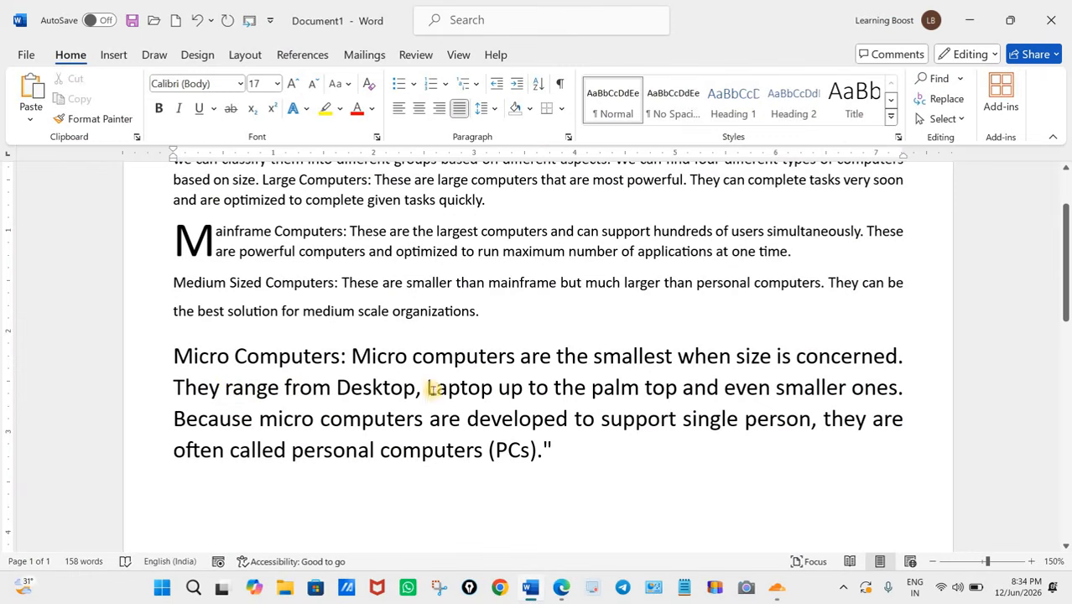
Step: Apply the 1., 2., 3. number format to the whole "Micro Computers" paragraph
click(175, 416)
click(173, 357)
click(171, 391)
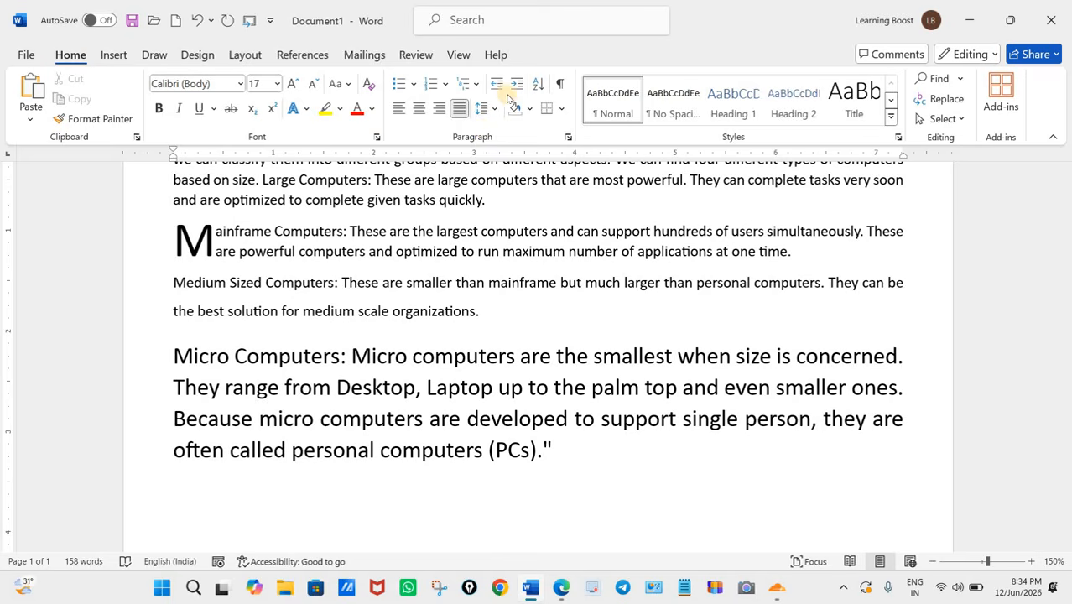
click(446, 85)
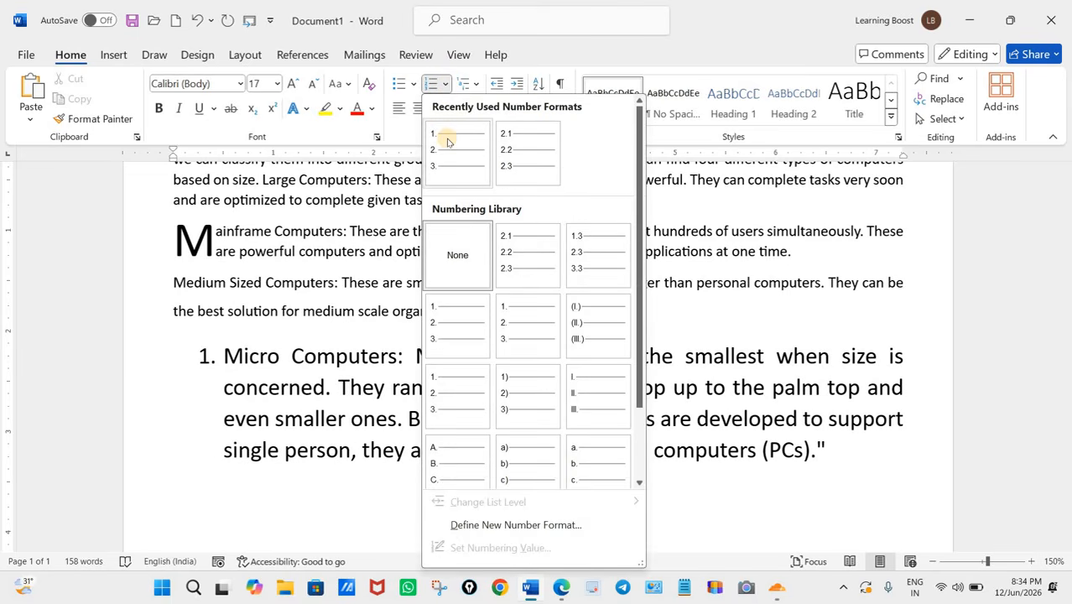
click(447, 141)
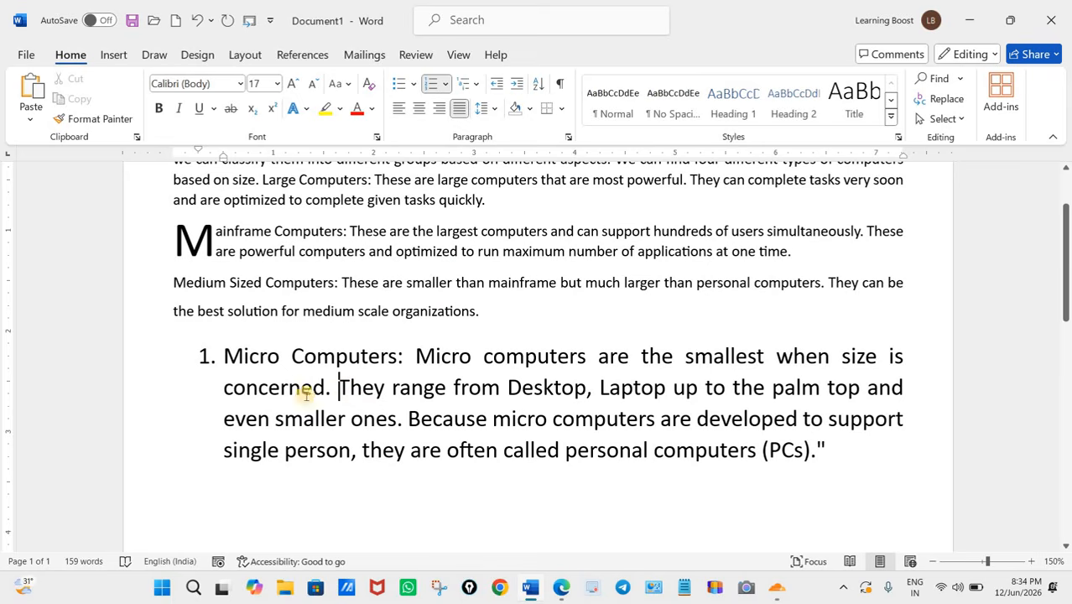
Step: Split the numbered paragraph before "They range" and before "Because micro computers" so each sentence is a separate list item
click(344, 395)
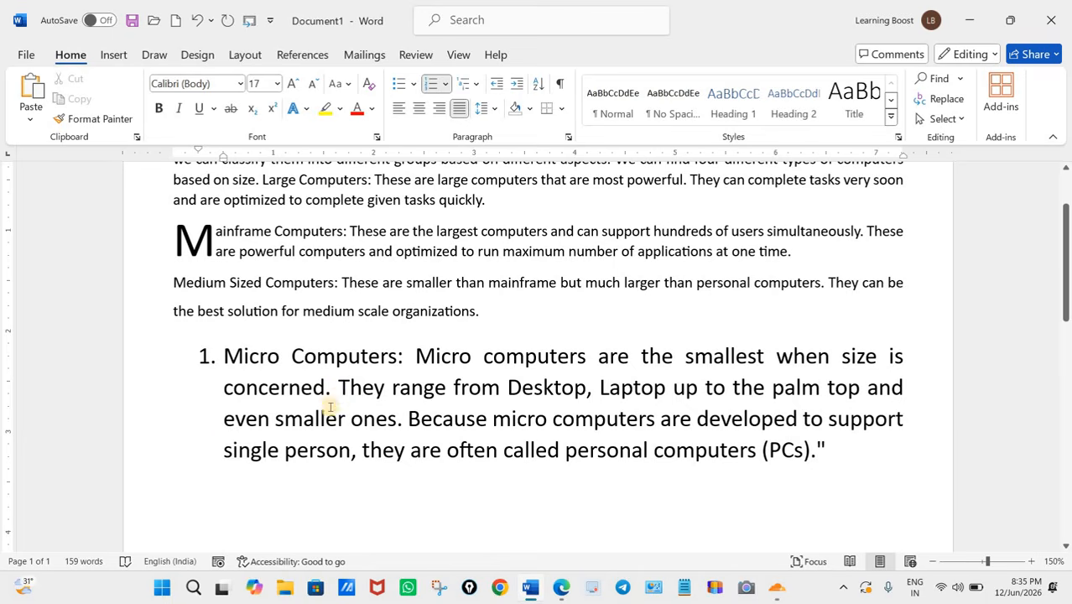
key(Return)
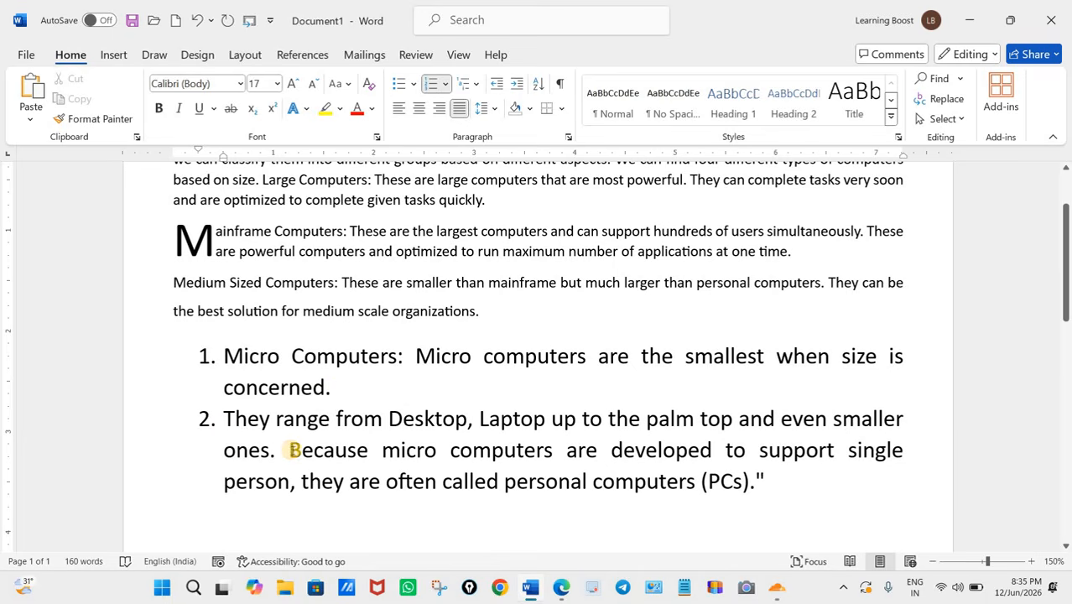
click(290, 450)
key(Return)
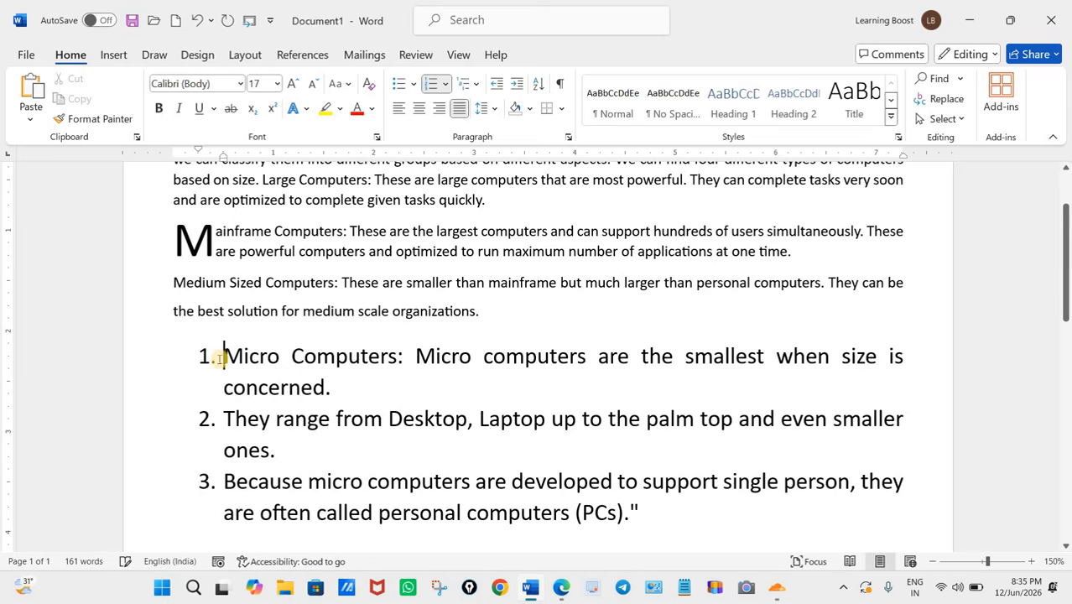
Step: Remove the numbering from the first sentence, "Micro Computers", leaving the last two sentences numbered
click(204, 356)
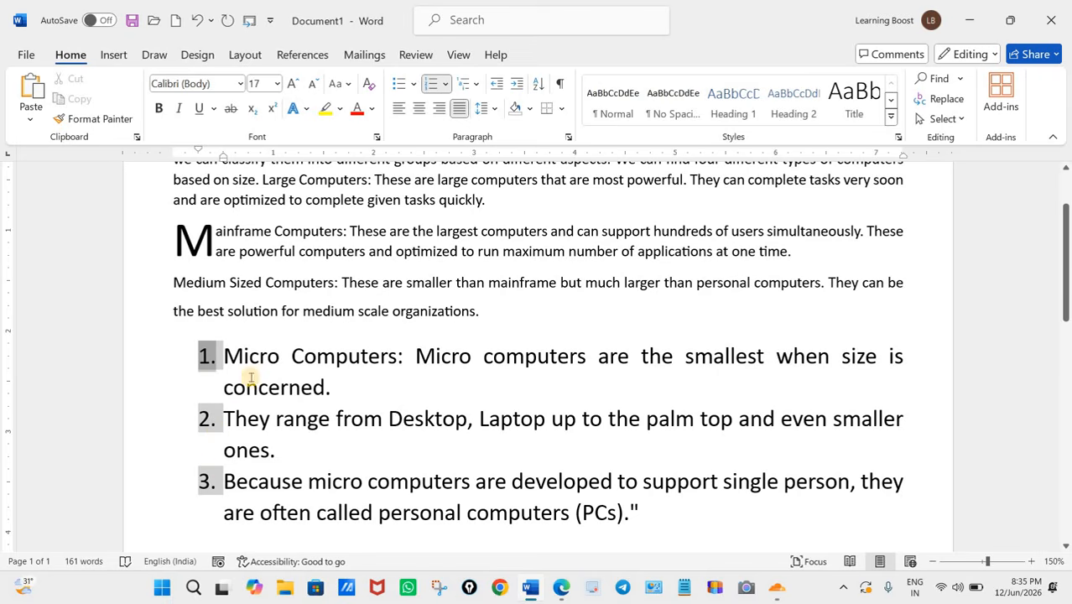
click(226, 355)
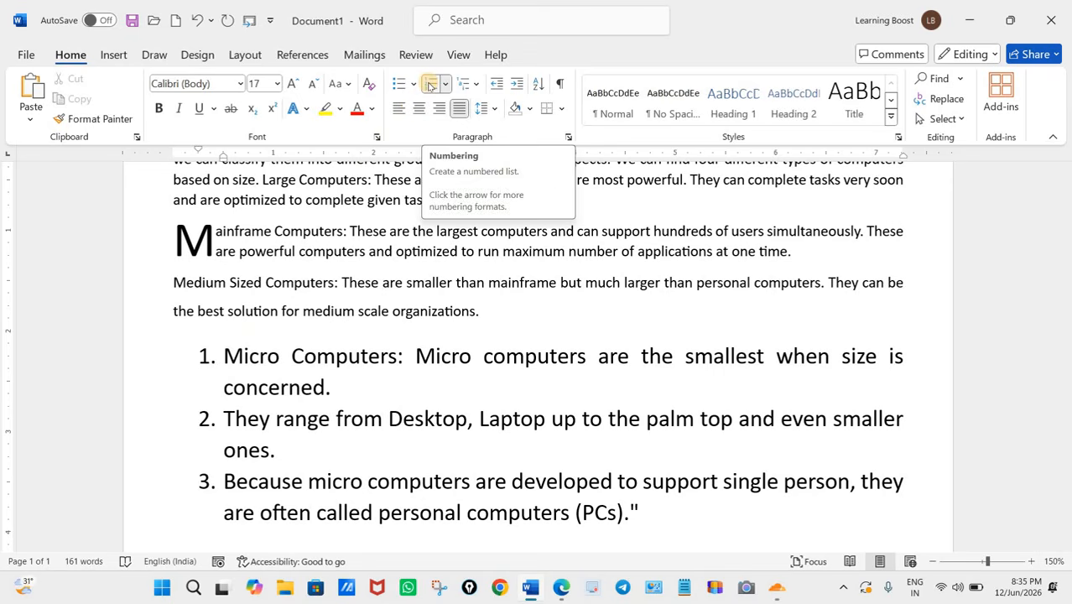
click(429, 84)
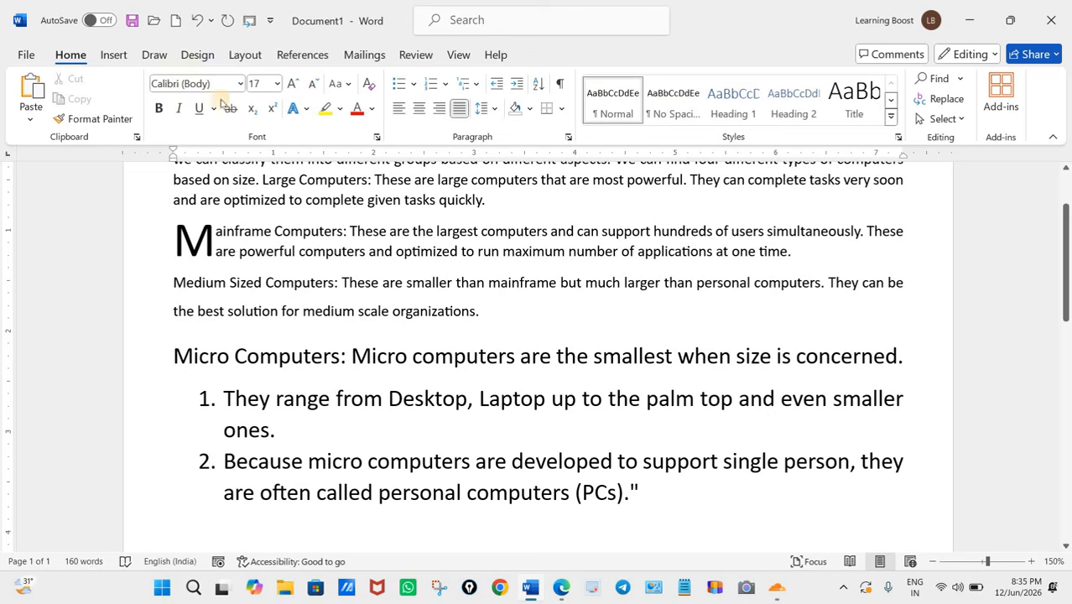
Step: Undo the numbering and sentence splits in the "Micro Computers" paragraph
click(194, 21)
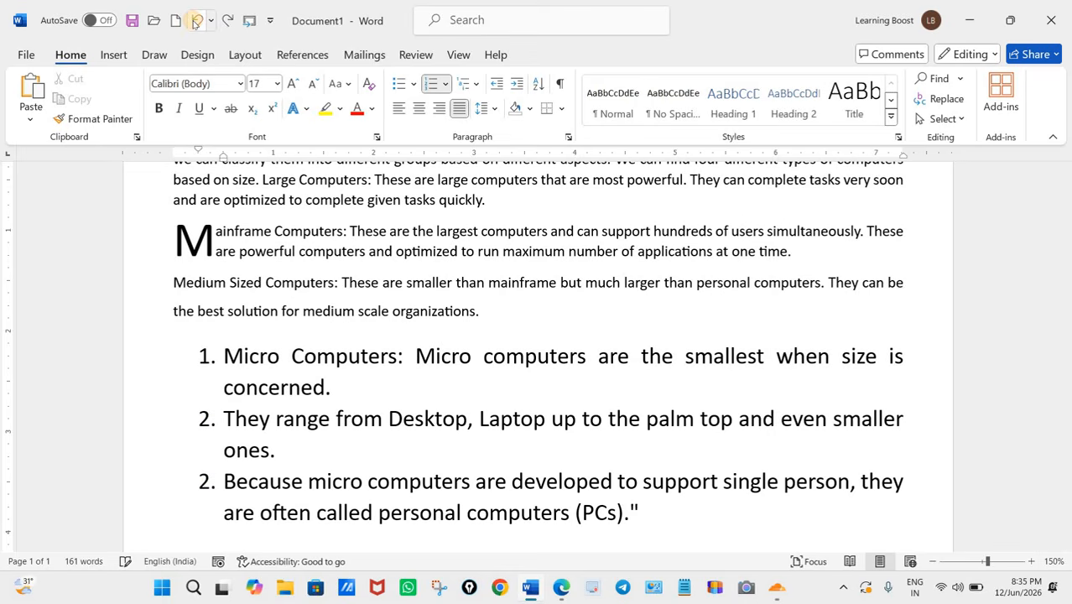
click(194, 21)
click(195, 21)
click(195, 21)
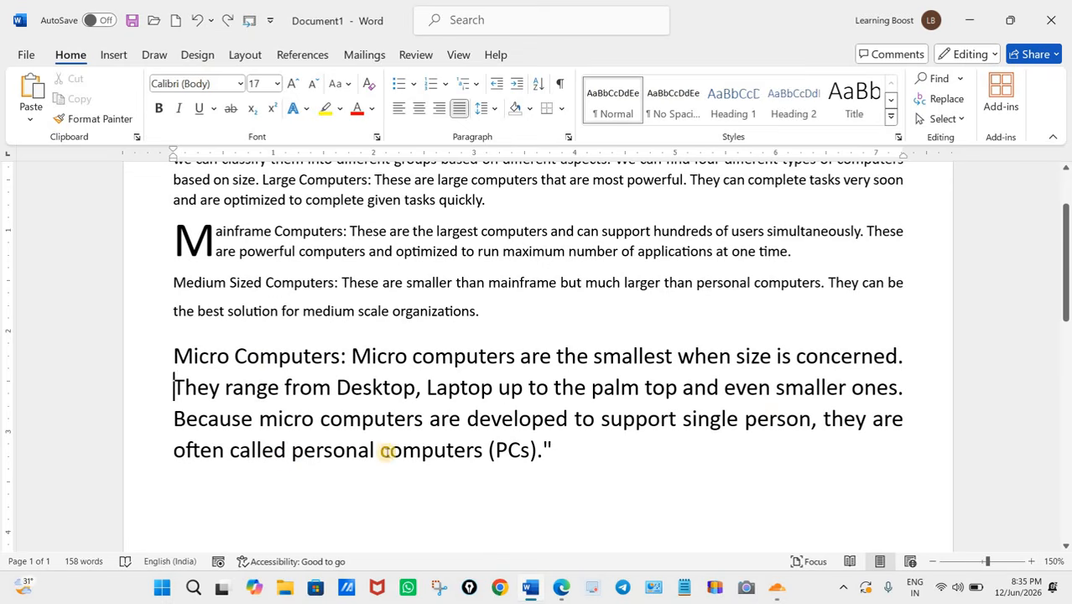
Step: Put the sentences starting "They range" and "Because micro computers" each in a separate paragraph
click(902, 357)
key(Return)
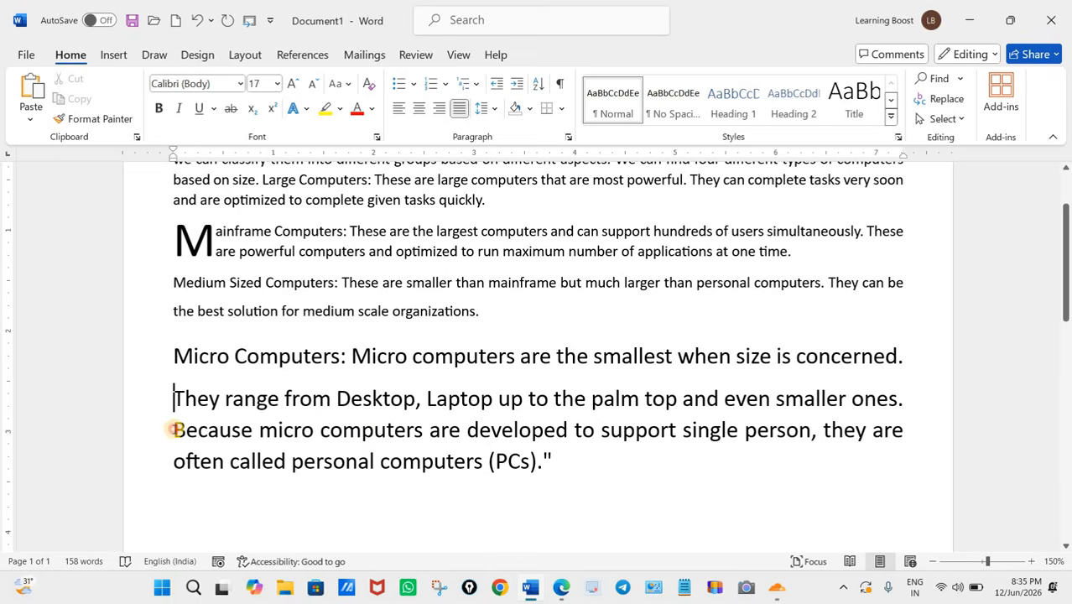
click(174, 430)
key(Return)
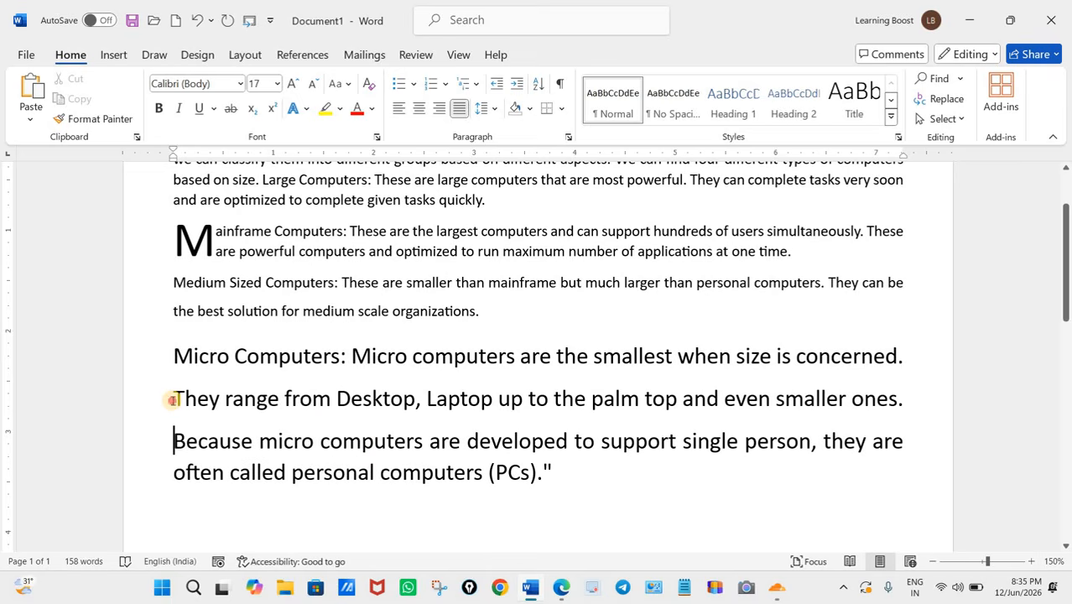
Step: Number the last two sentences, "They range" and "Because micro computers", as items 1 and 2
click(174, 399)
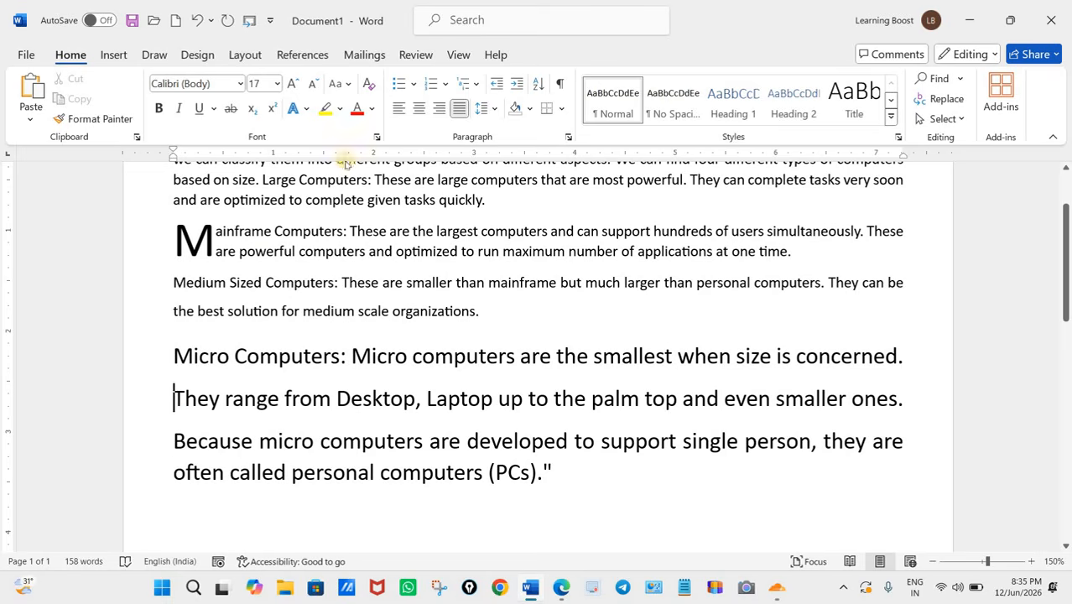
click(429, 84)
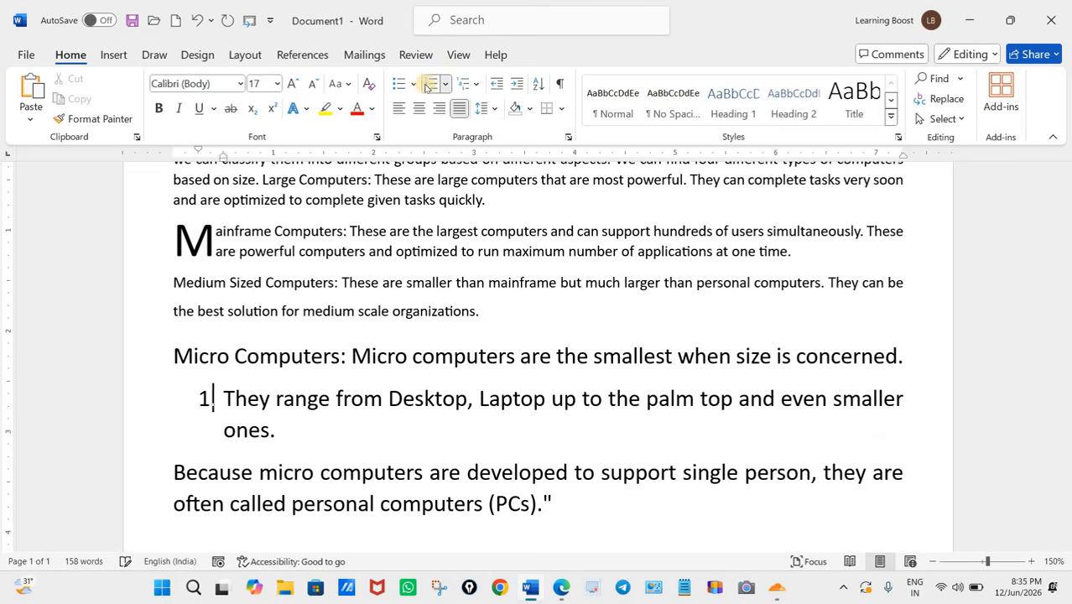
click(172, 475)
key(BackSpace)
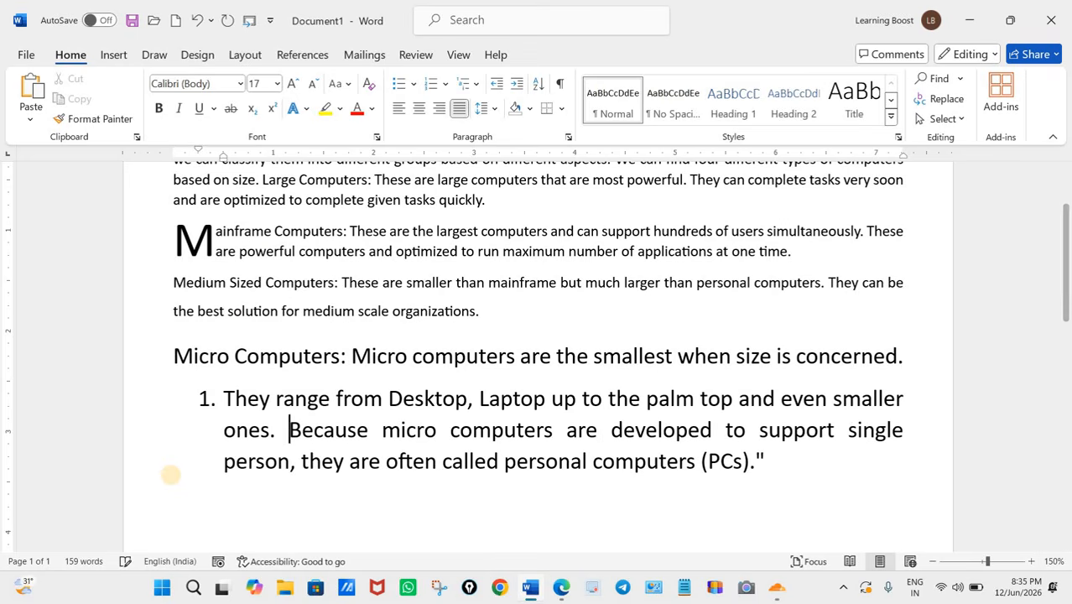
key(Return)
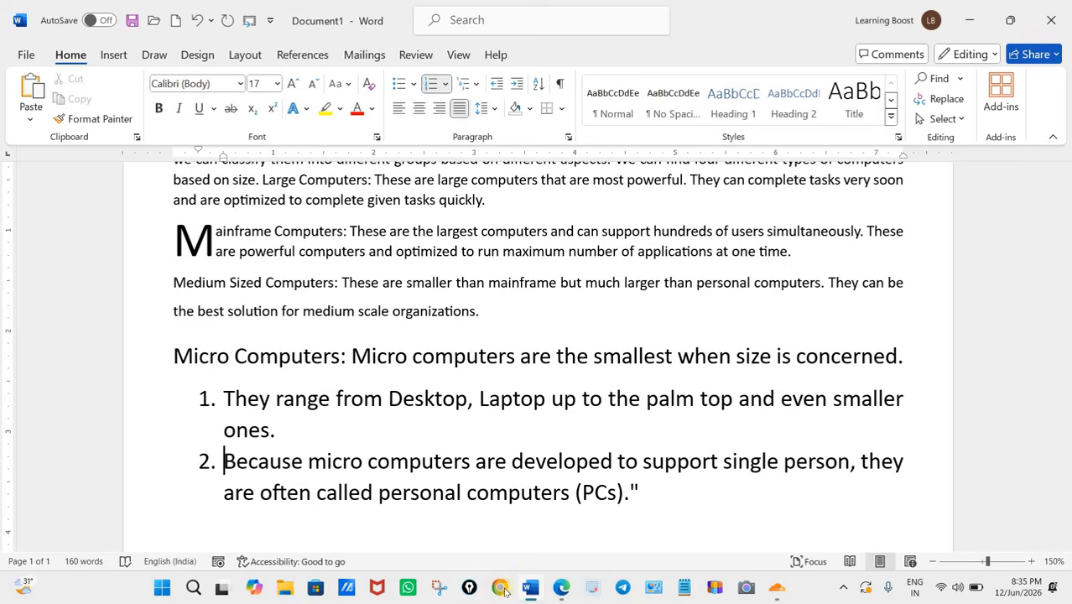
Step: Switch to the question paper in Edge, underline "for 4th paragraph", and circle 1.5" and 1.05" in the page layout task with the pen
click(560, 588)
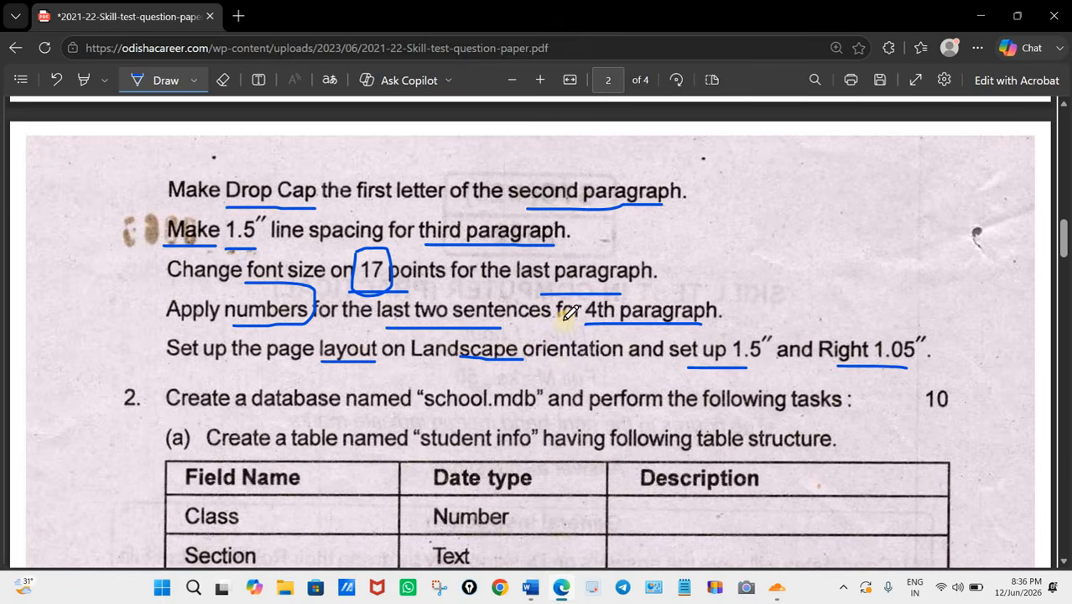
drag(562, 325, 699, 322)
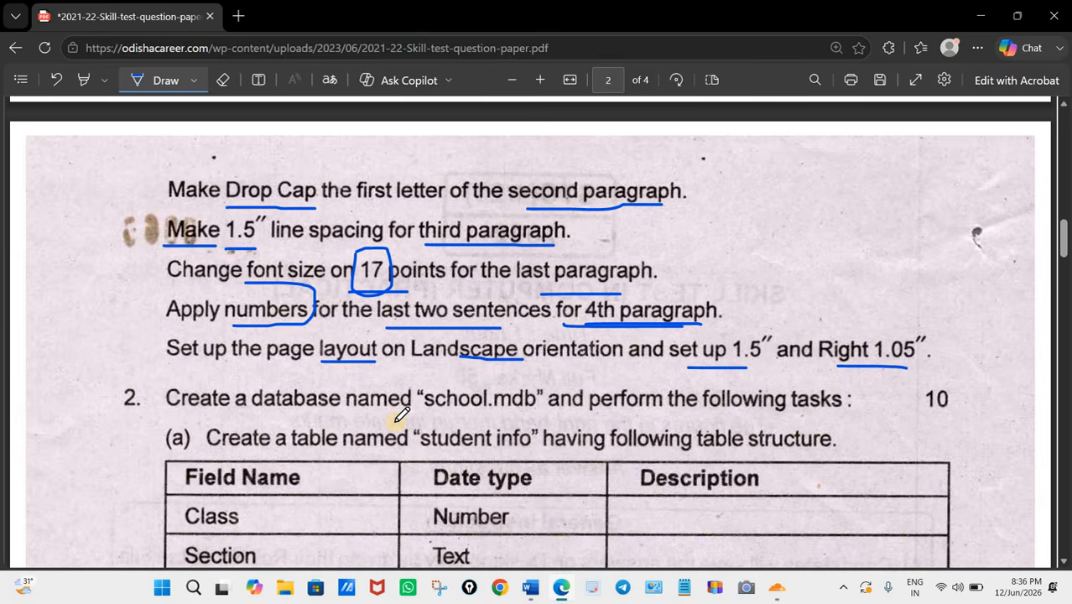
drag(736, 339, 753, 369)
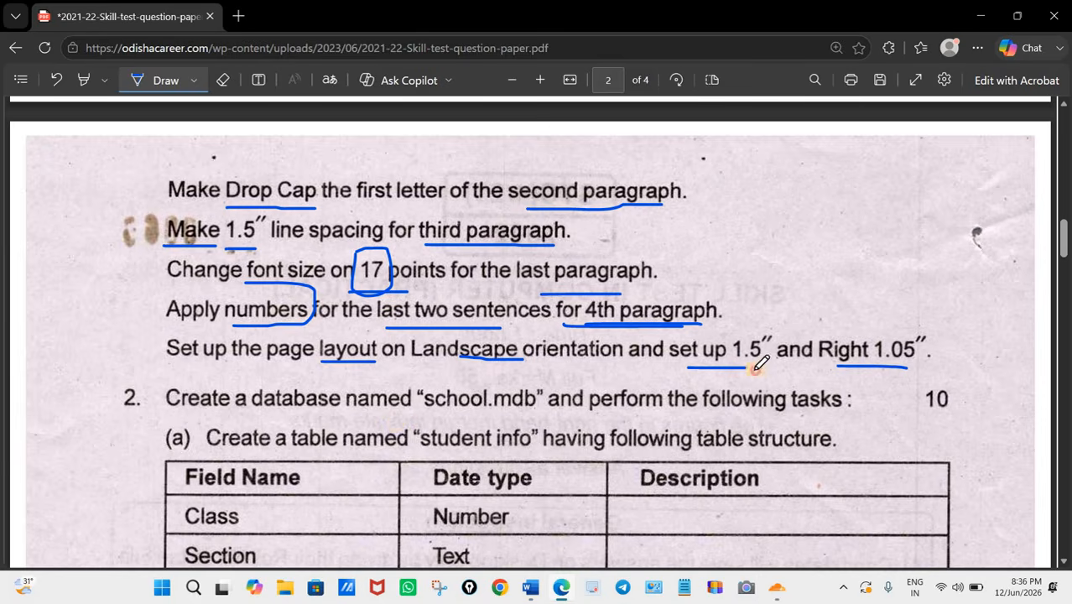
drag(766, 325, 737, 369)
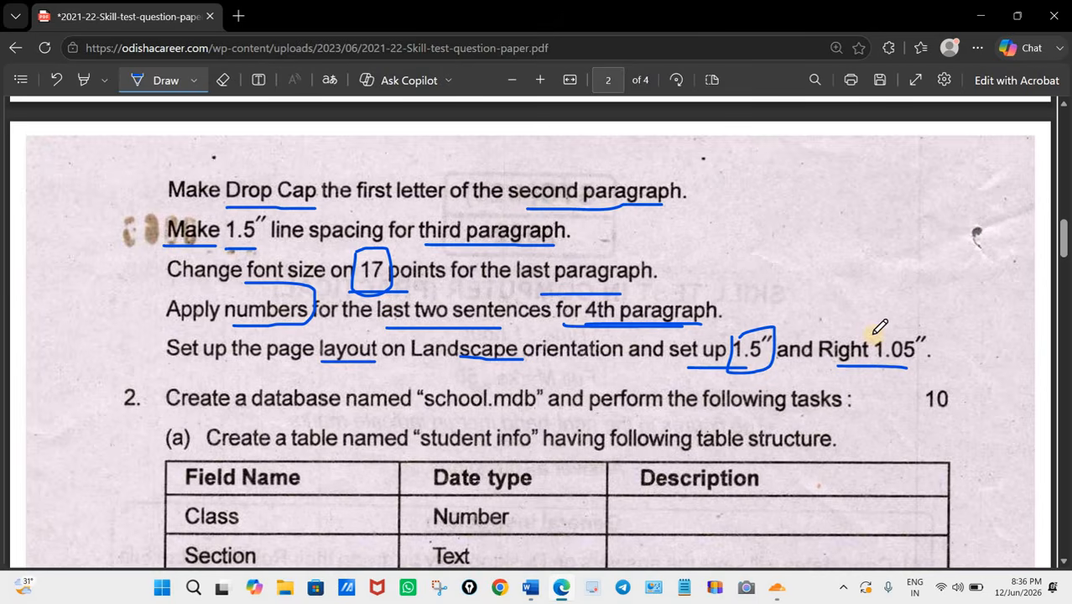
drag(871, 353, 929, 364)
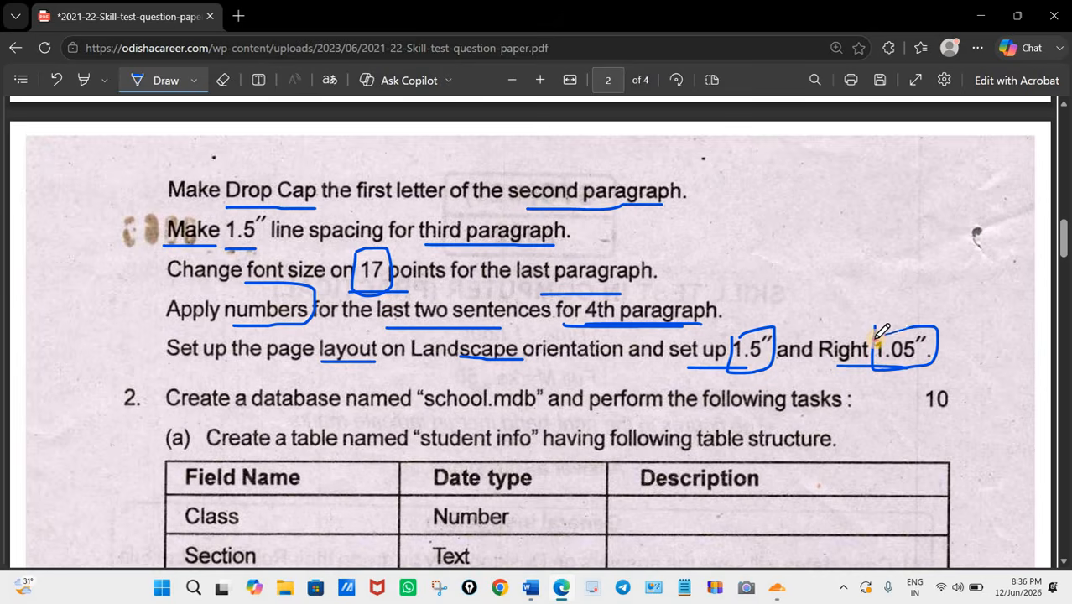
drag(878, 336, 857, 369)
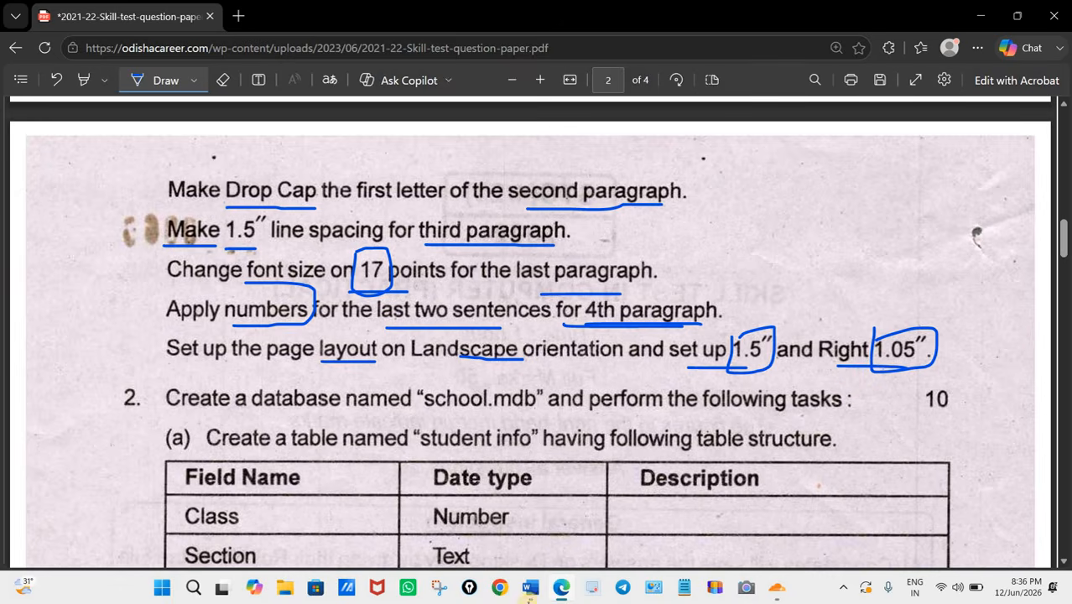
Step: Switch to the Word document and set the page to Landscape orientation with A4 paper size
click(528, 588)
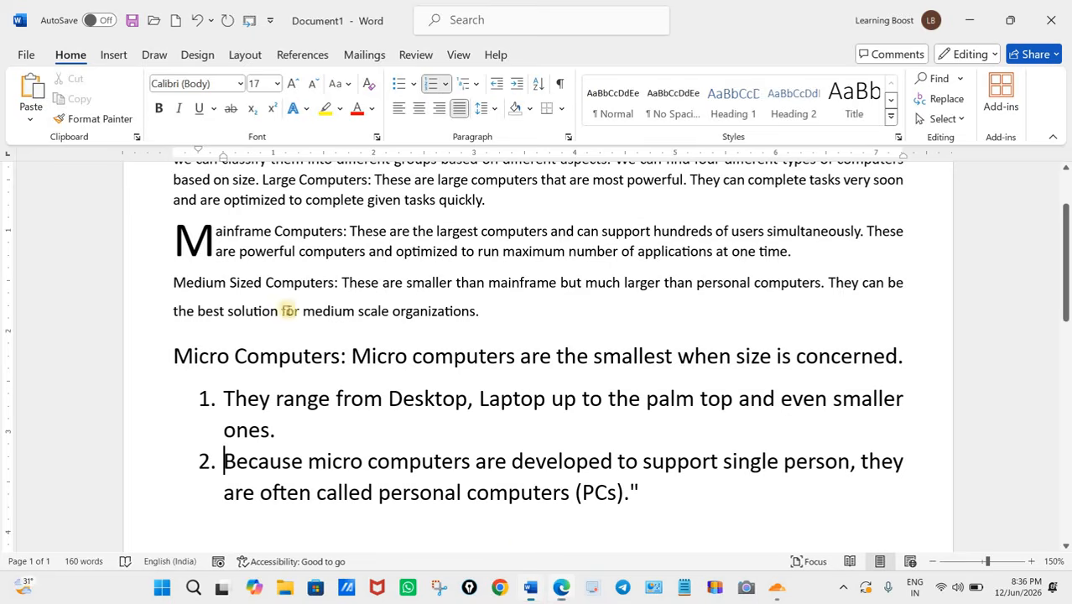
click(238, 60)
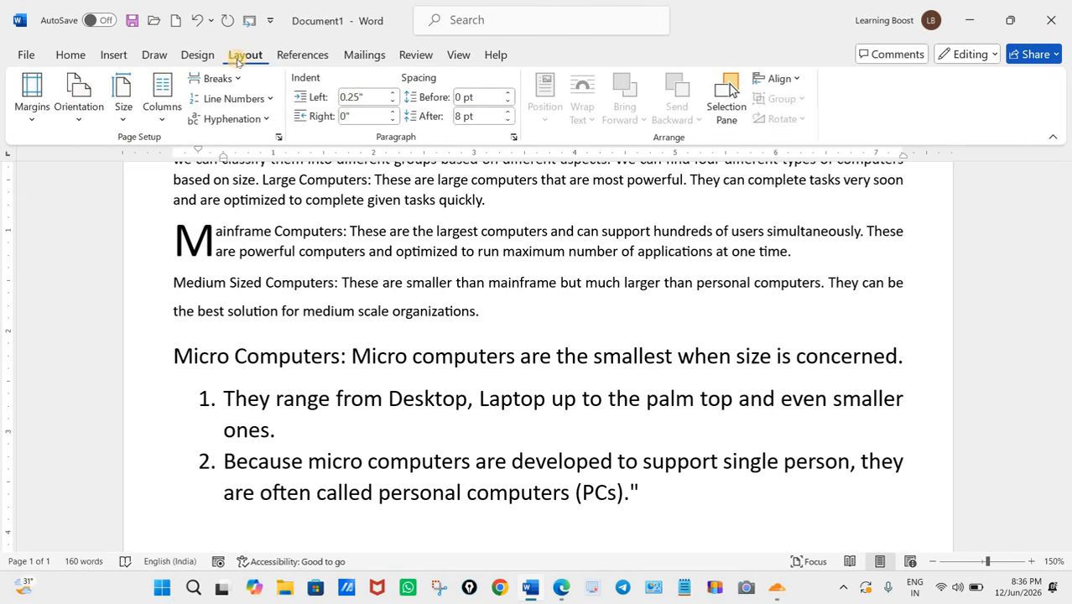
click(74, 105)
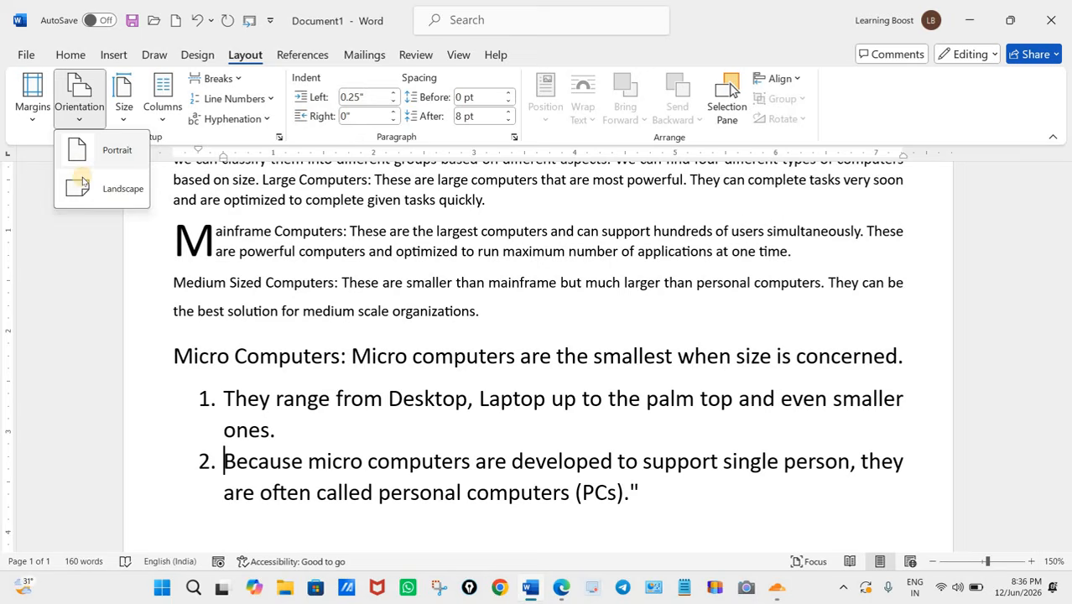
click(109, 190)
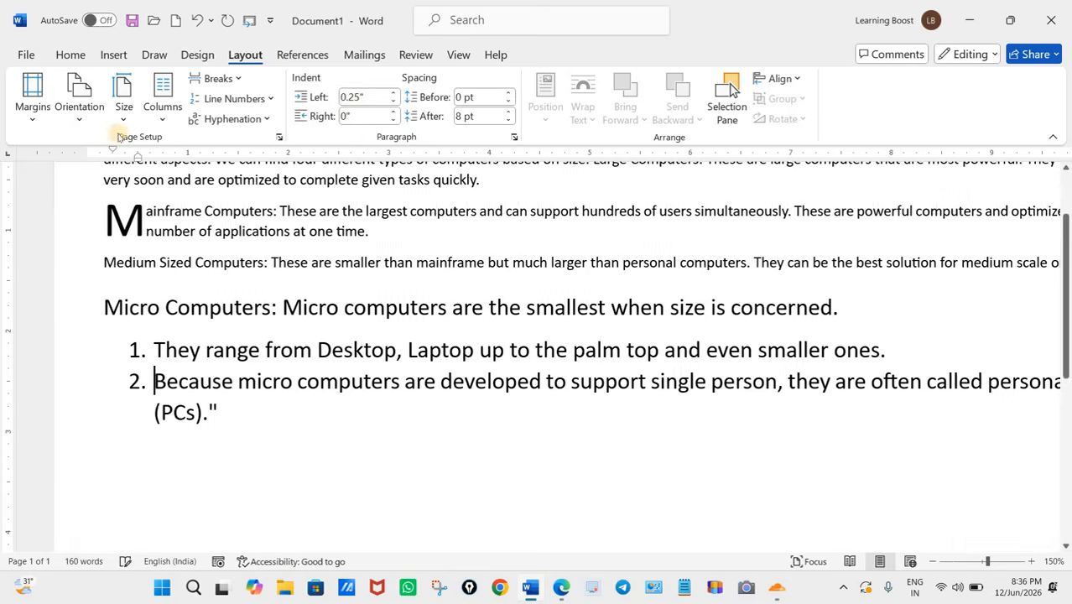
click(123, 110)
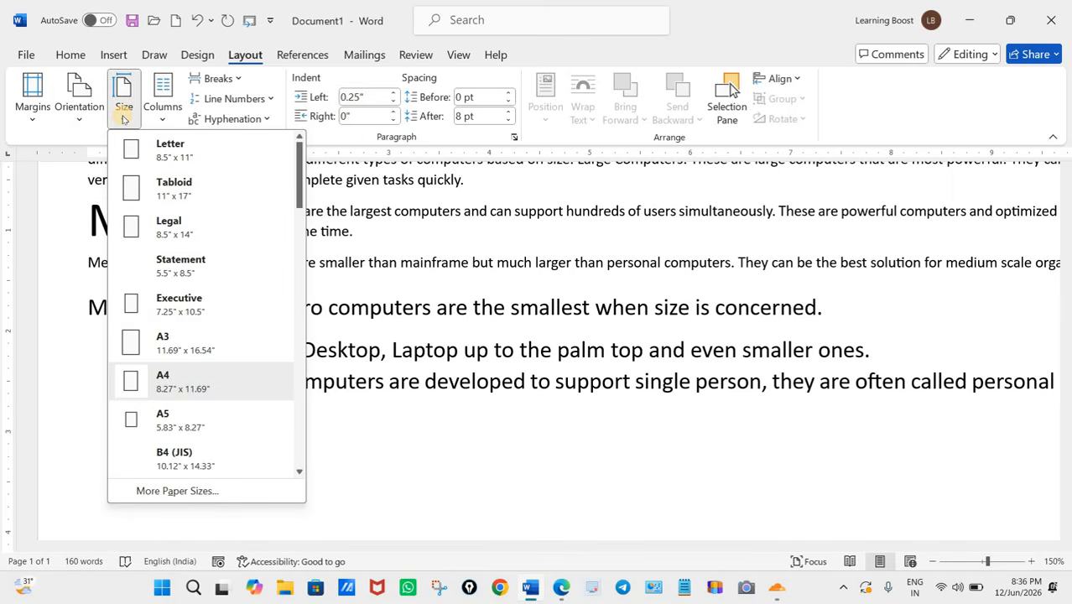
click(193, 375)
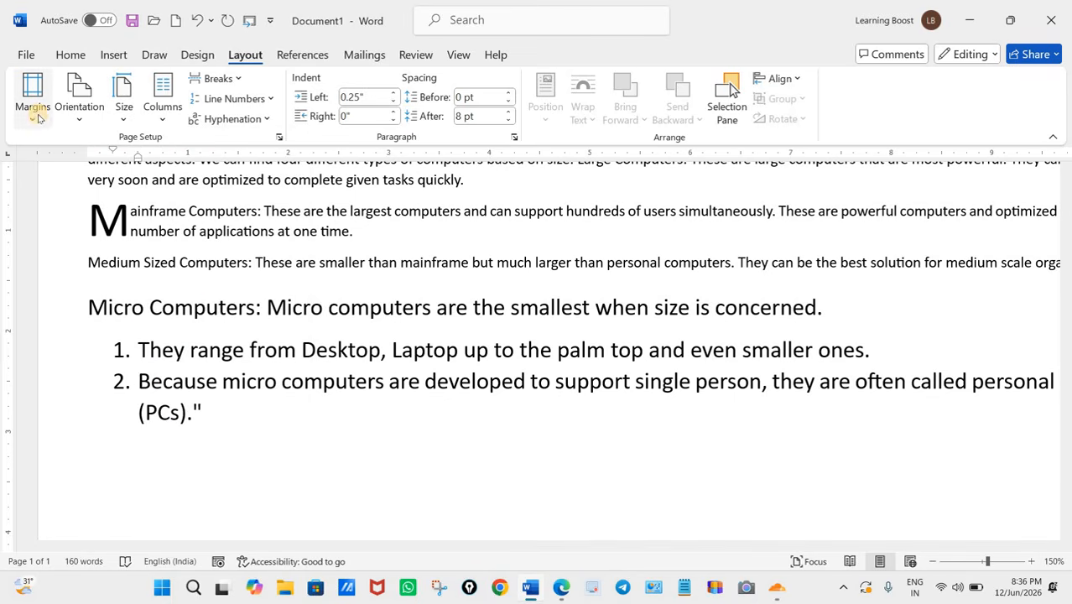
Step: Recheck the margin task in the question paper and set a custom left page margin of 1.5" in the Word document
click(560, 590)
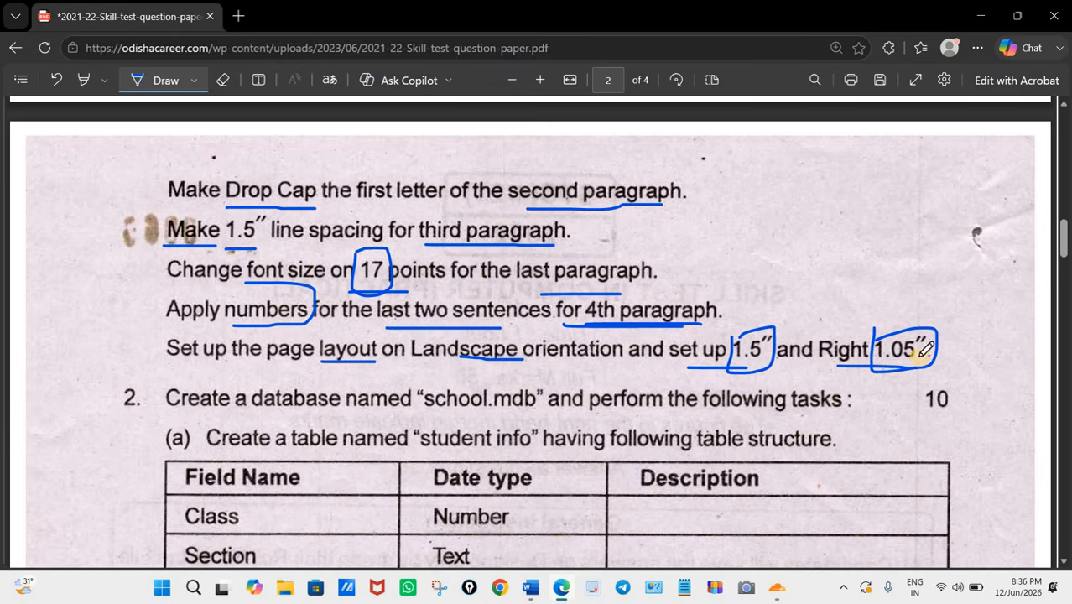
click(560, 590)
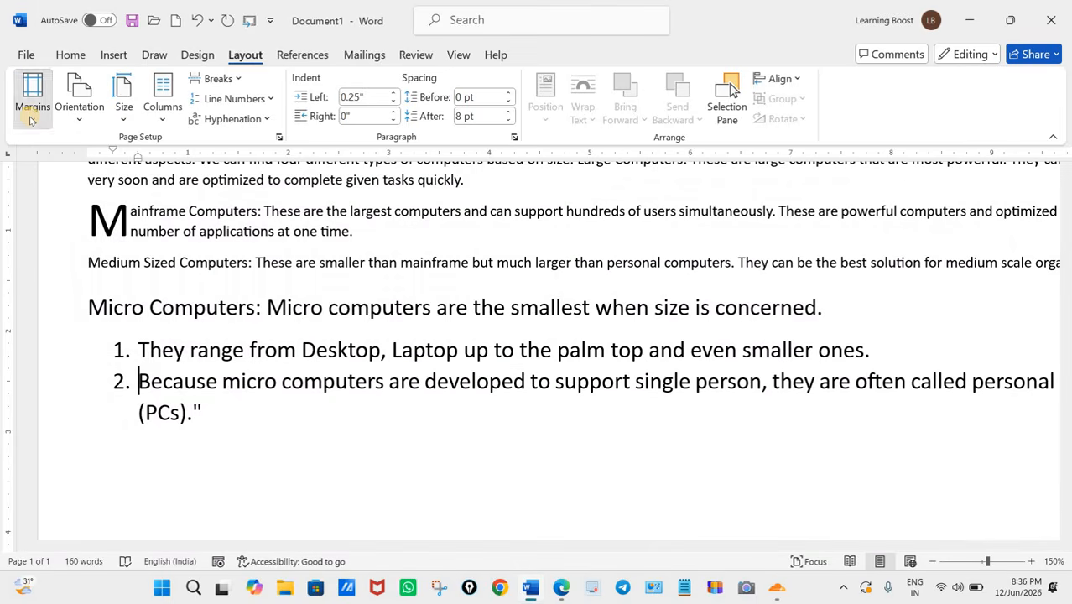
click(31, 118)
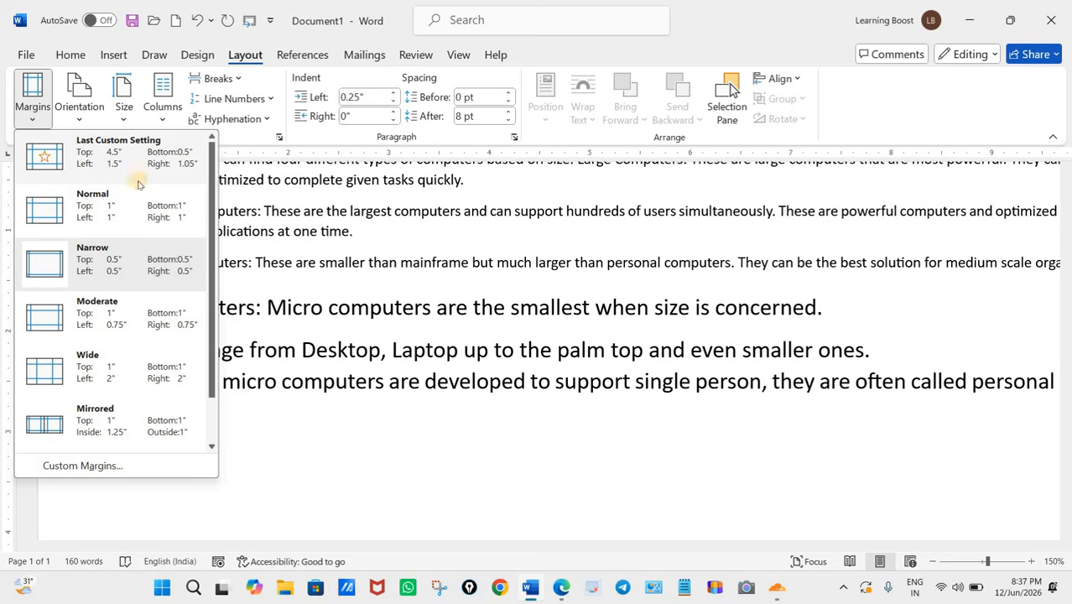
click(76, 466)
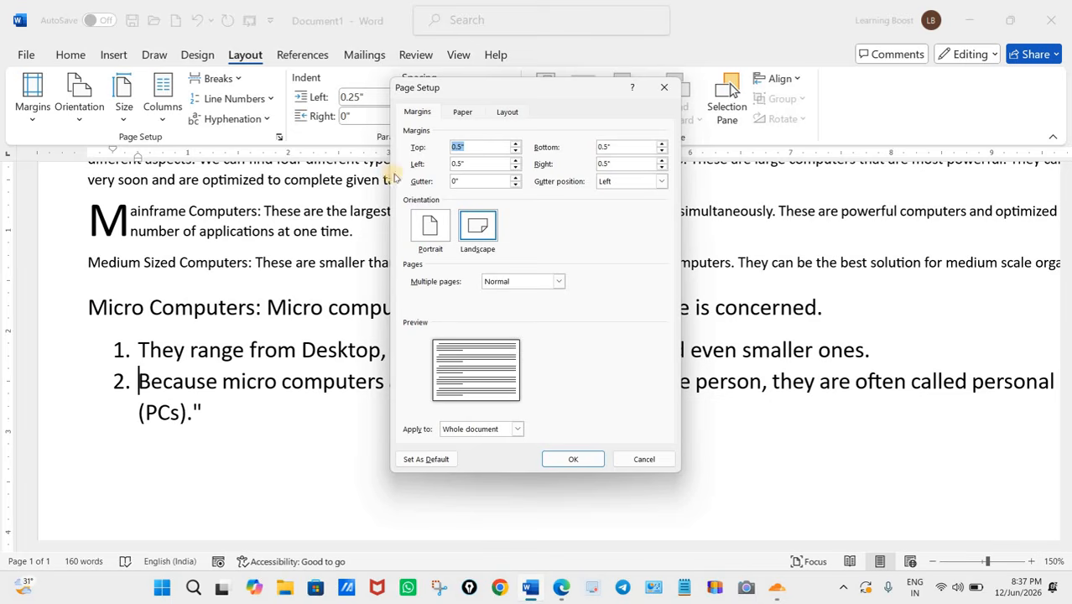
click(478, 148)
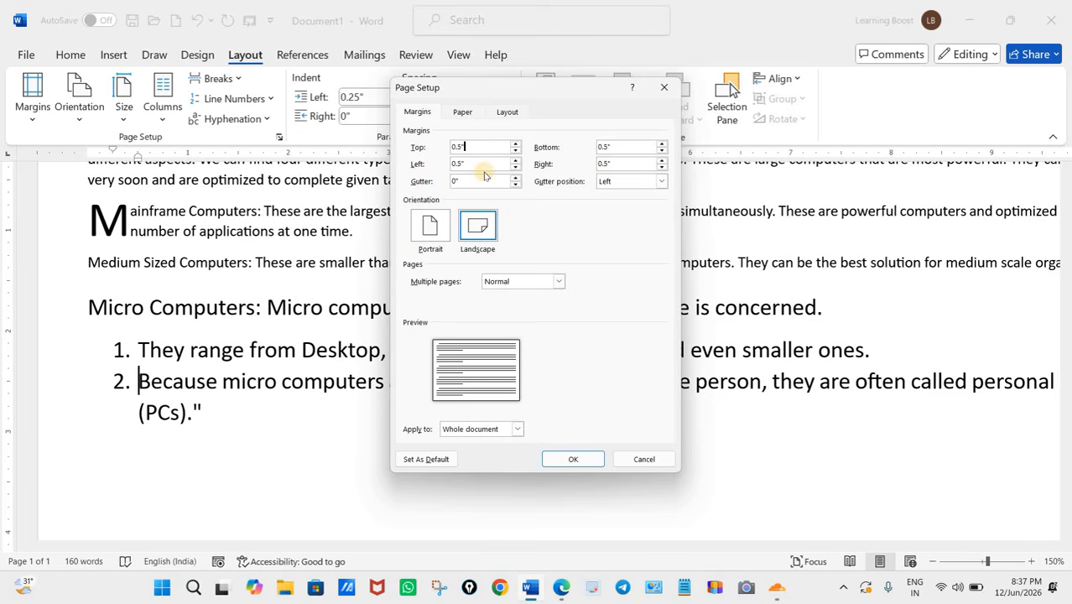
click(473, 164)
click(517, 161)
click(516, 160)
click(517, 160)
click(516, 160)
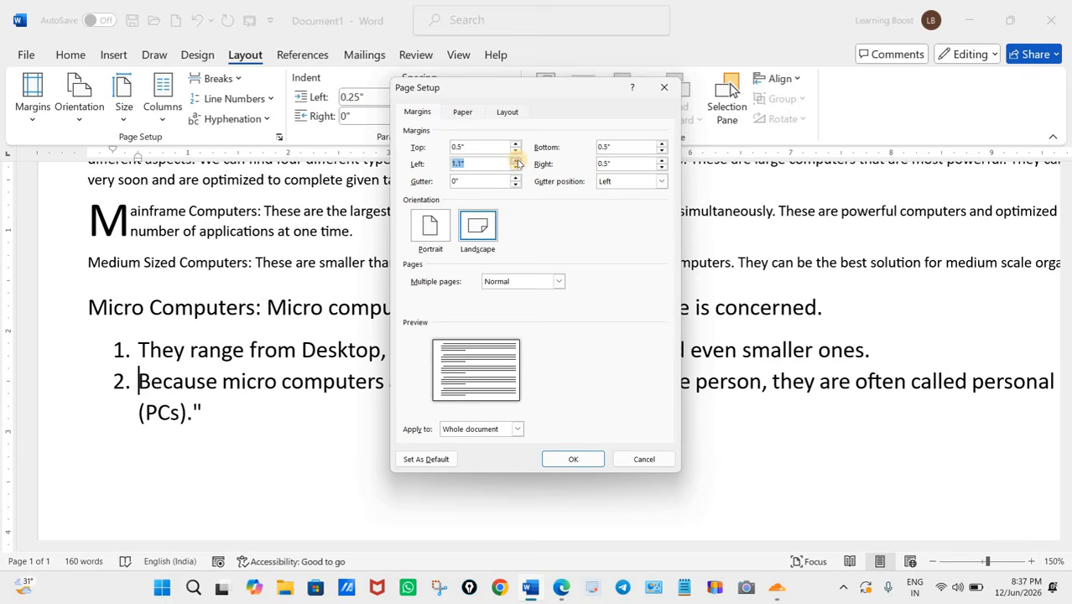
click(517, 161)
click(516, 161)
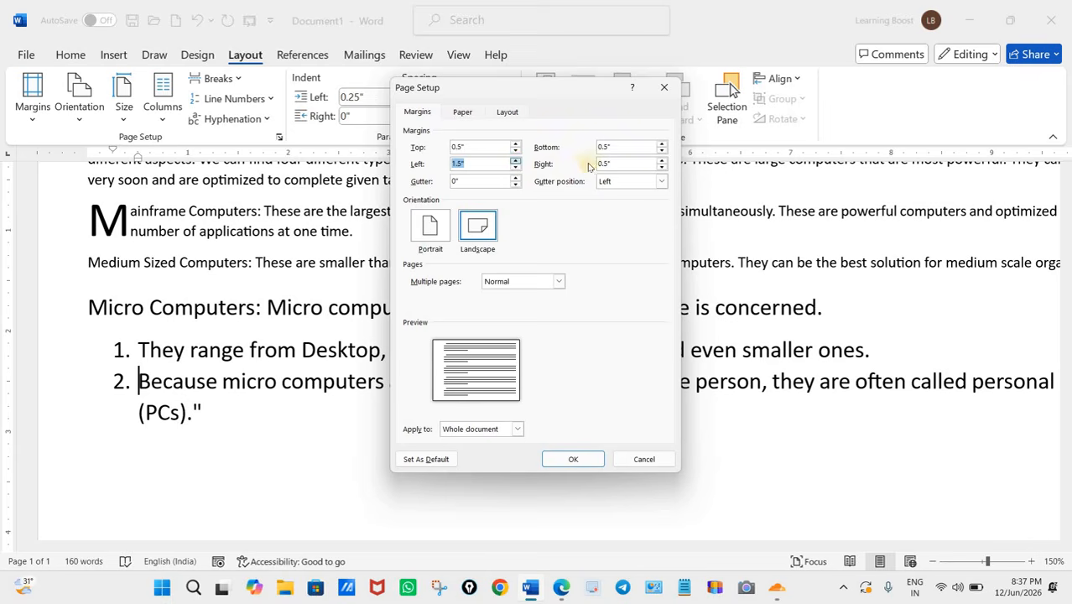
Step: Set the right page margin to 1.05" and apply the page setup to the whole document
click(630, 164)
click(662, 160)
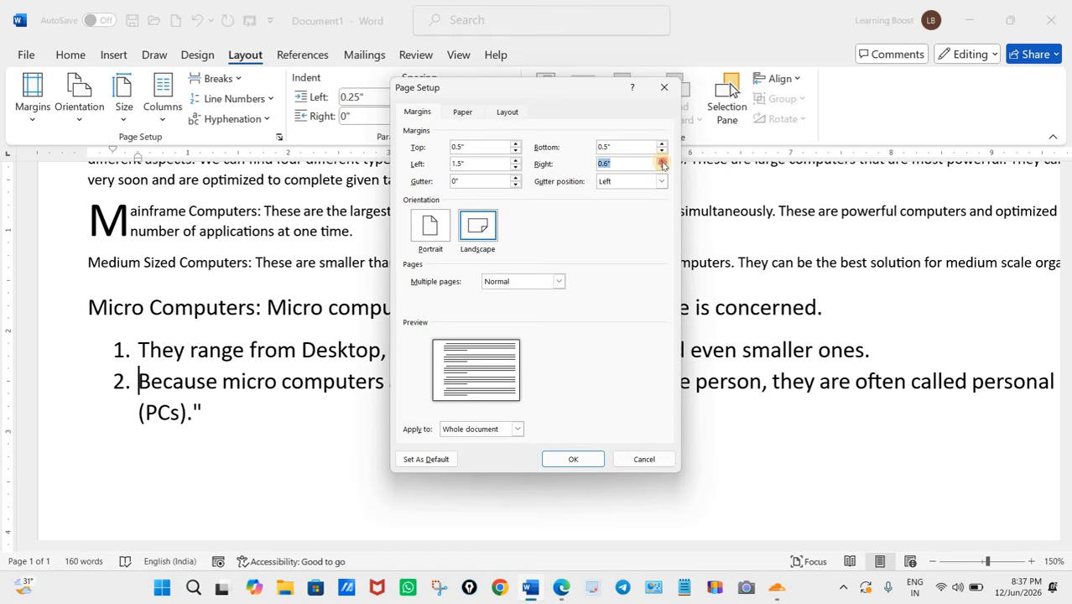
click(620, 165)
click(571, 460)
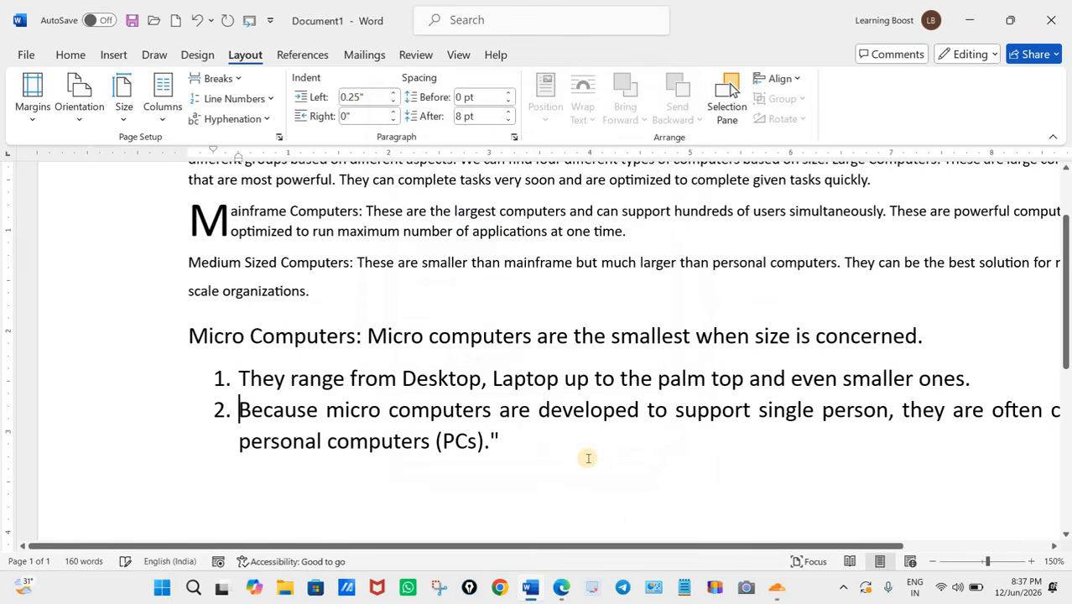
Step: Zoom the document out to 120% and compare it with question 1's passage and tasks in the question paper in Edge
scroll(590, 457, up, 2)
scroll(947, 537, down, 2)
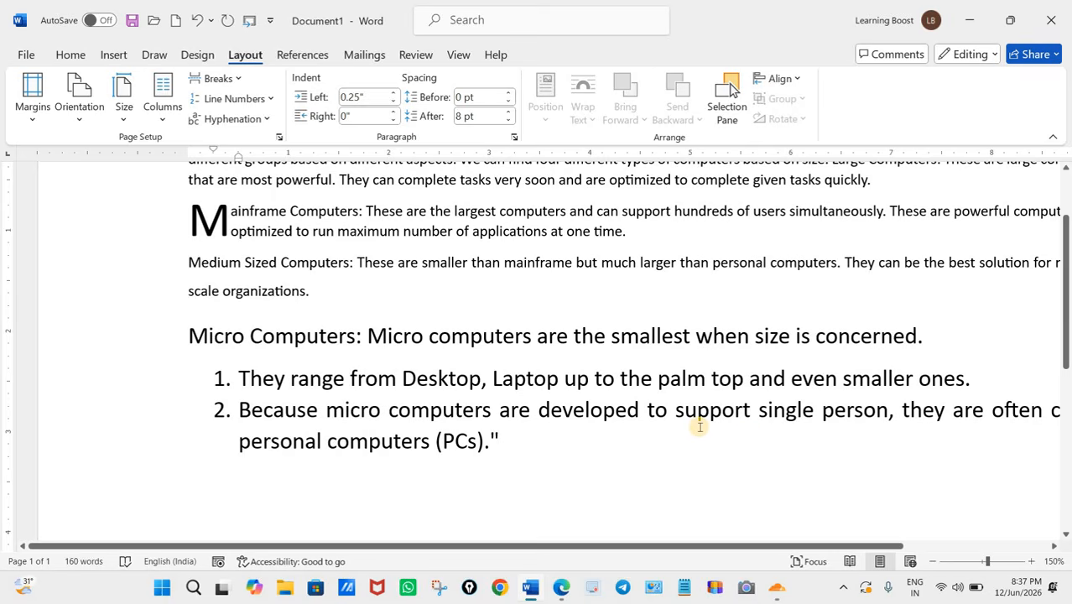
ctrl+scroll(700, 426, down, 3)
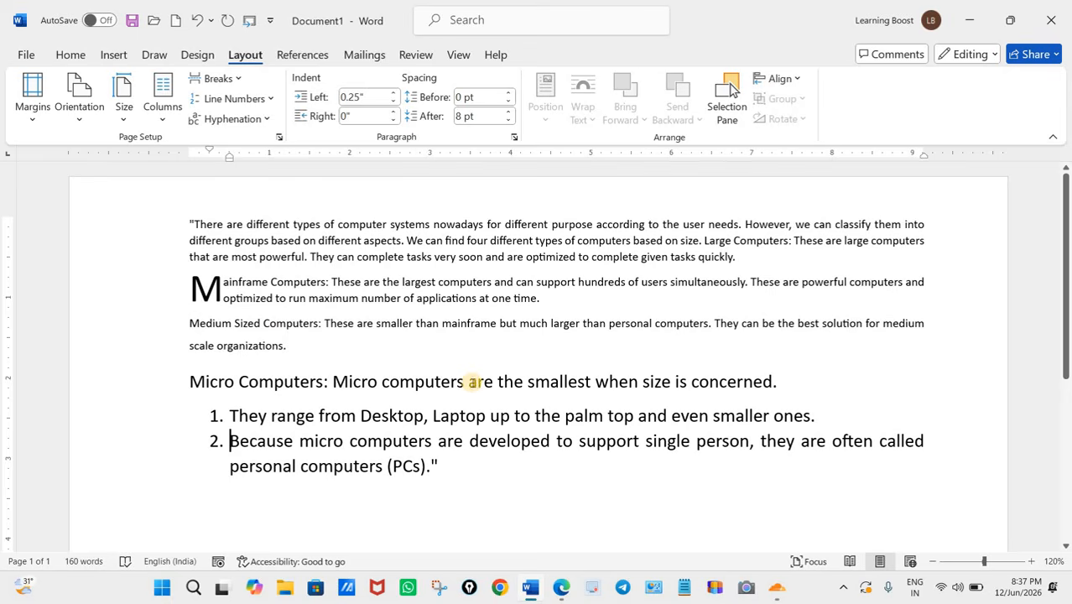
click(560, 588)
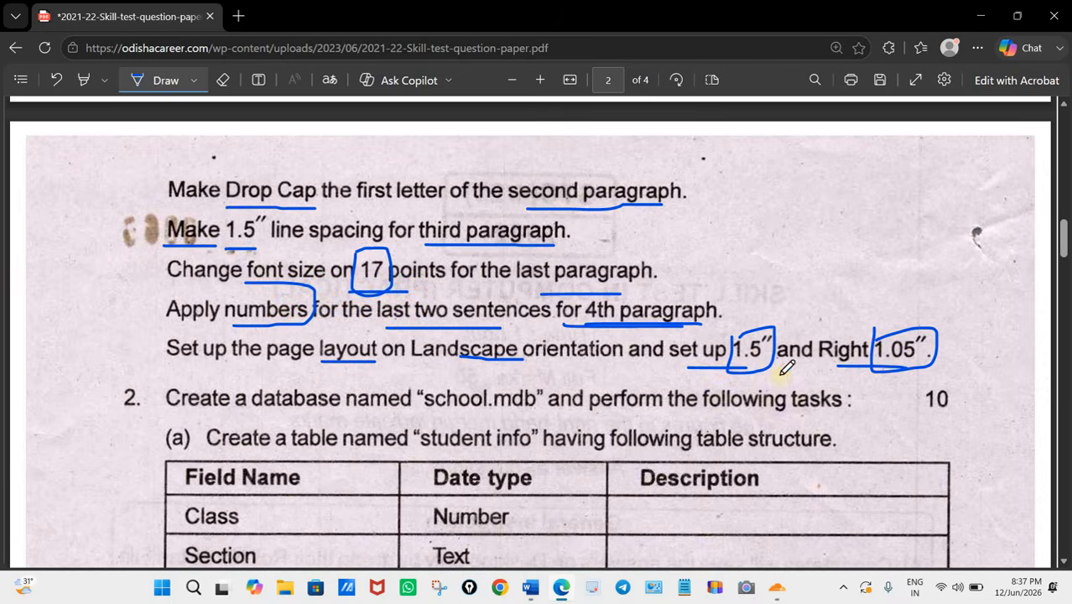
scroll(600, 321, up, 5)
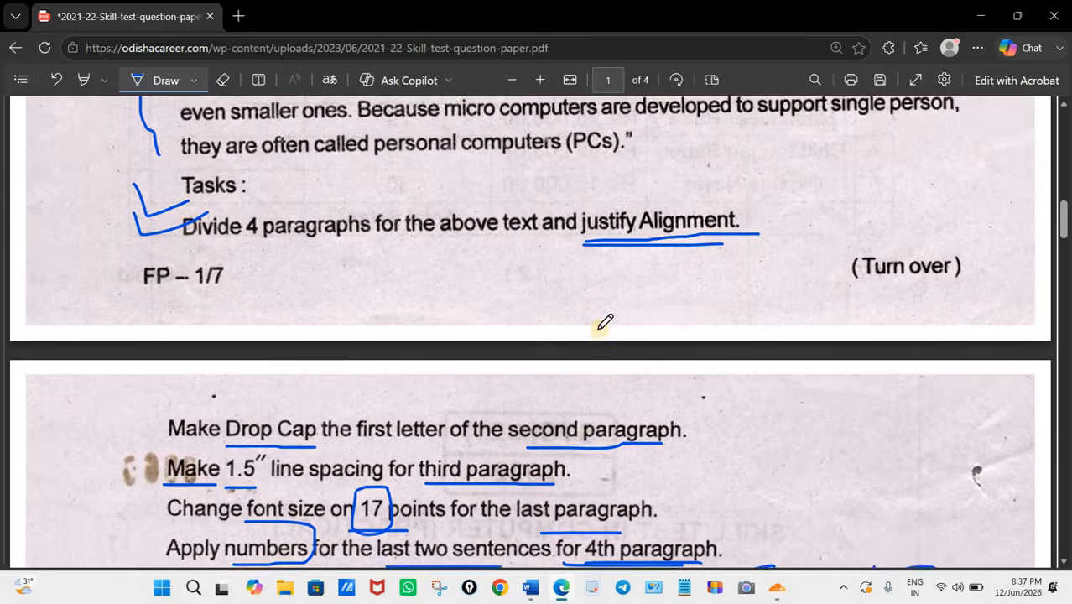
scroll(609, 385, up, 3)
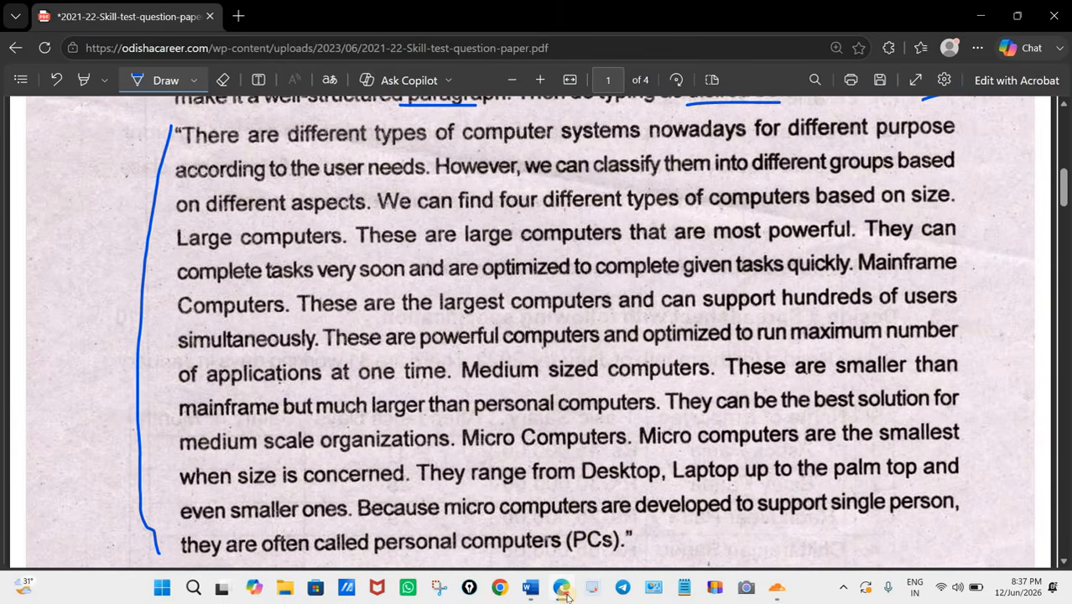
click(530, 587)
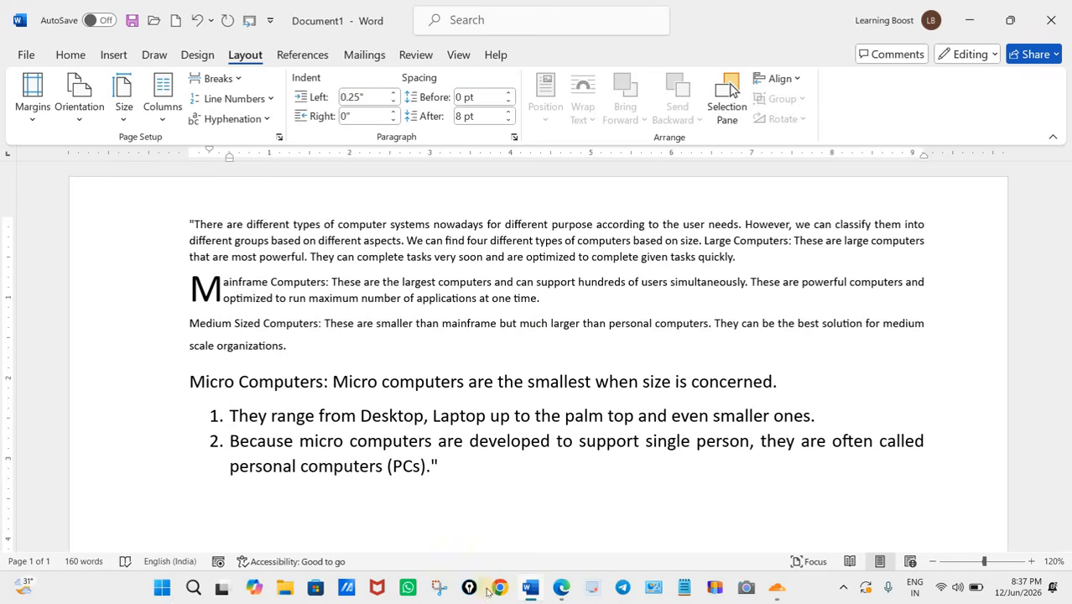
click(562, 592)
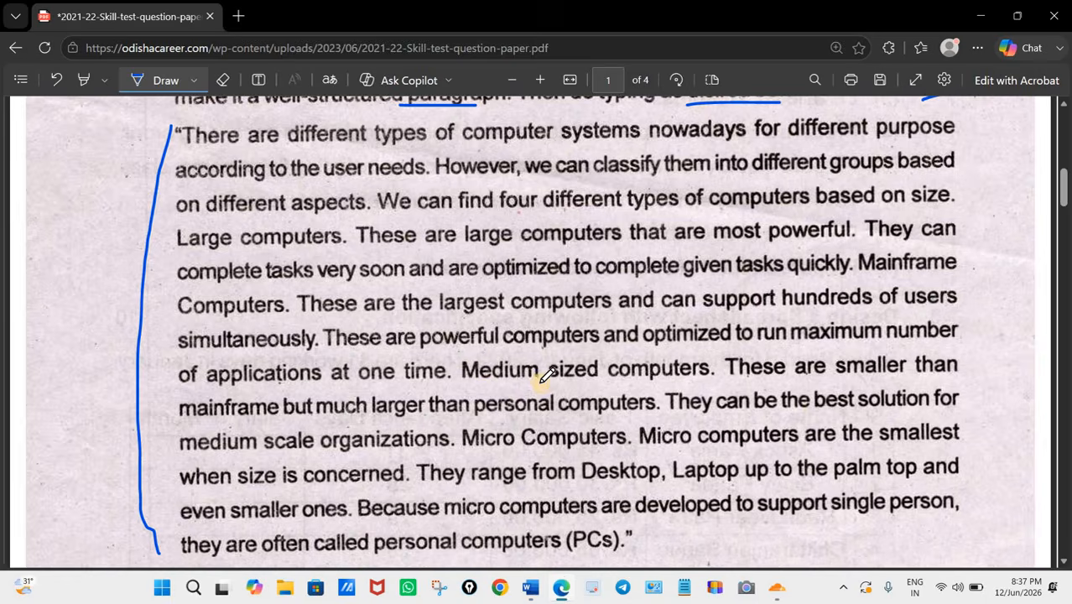
Step: Circle question number 2, the "school.mdb" database task, with the pen and draw a cross beside it
scroll(547, 377, down, 12)
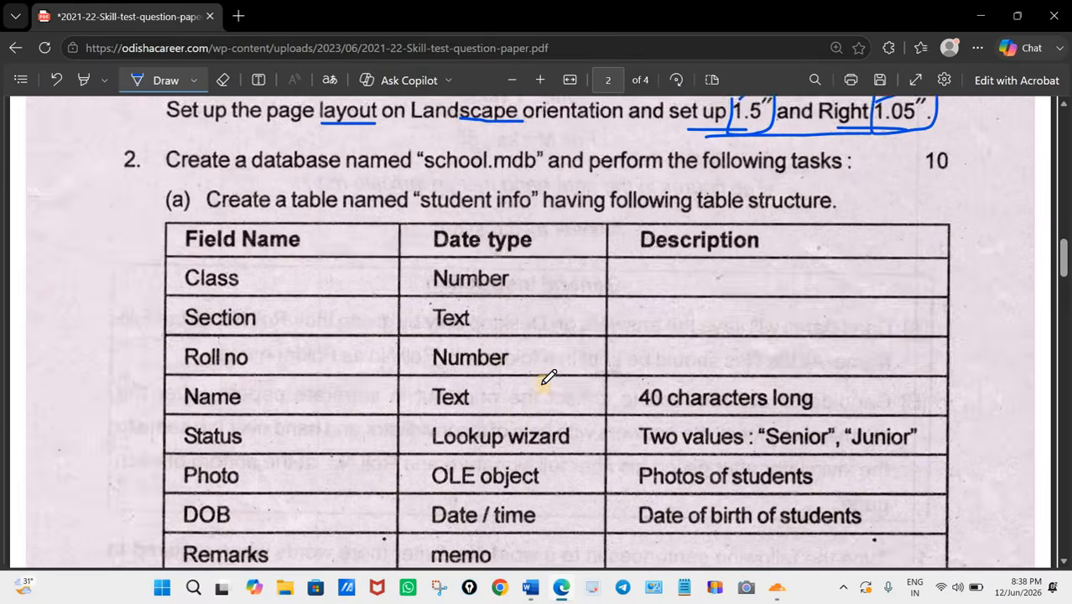
scroll(126, 227, up, 5)
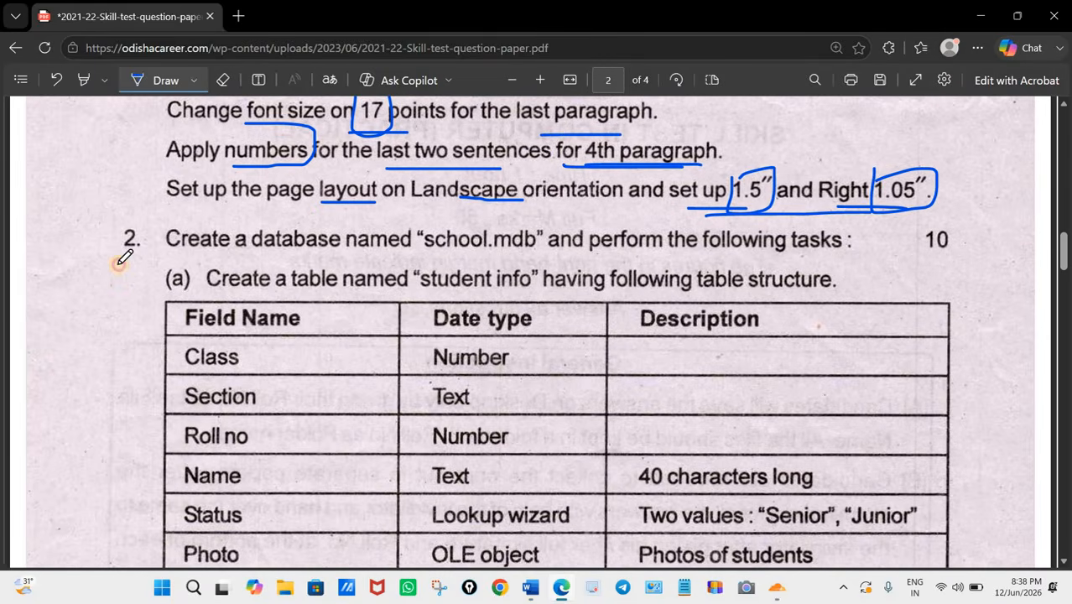
mouse_move(101, 249)
mouse_down()
mouse_move(144, 216)
mouse_move(101, 256)
mouse_up()
drag(84, 199, 107, 237)
drag(106, 203, 76, 242)
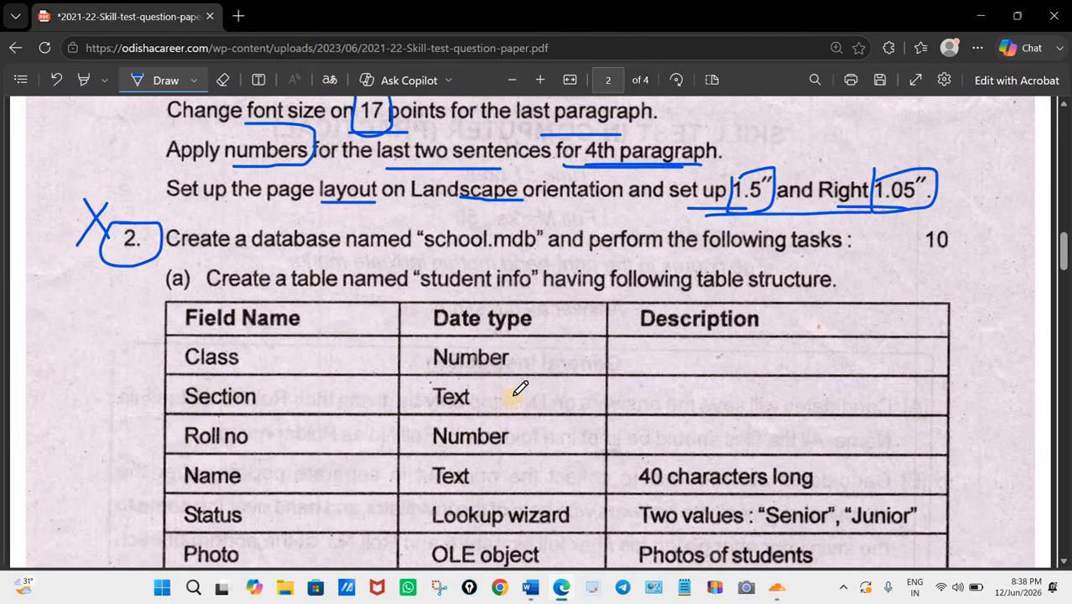
Step: Mark question 3, the spreadsheet task, and question 4, the PowerPoint presentation task, with the pen
scroll(520, 386, down, 5)
scroll(438, 391, down, 5)
scroll(143, 267, up, 2)
drag(105, 266, 110, 276)
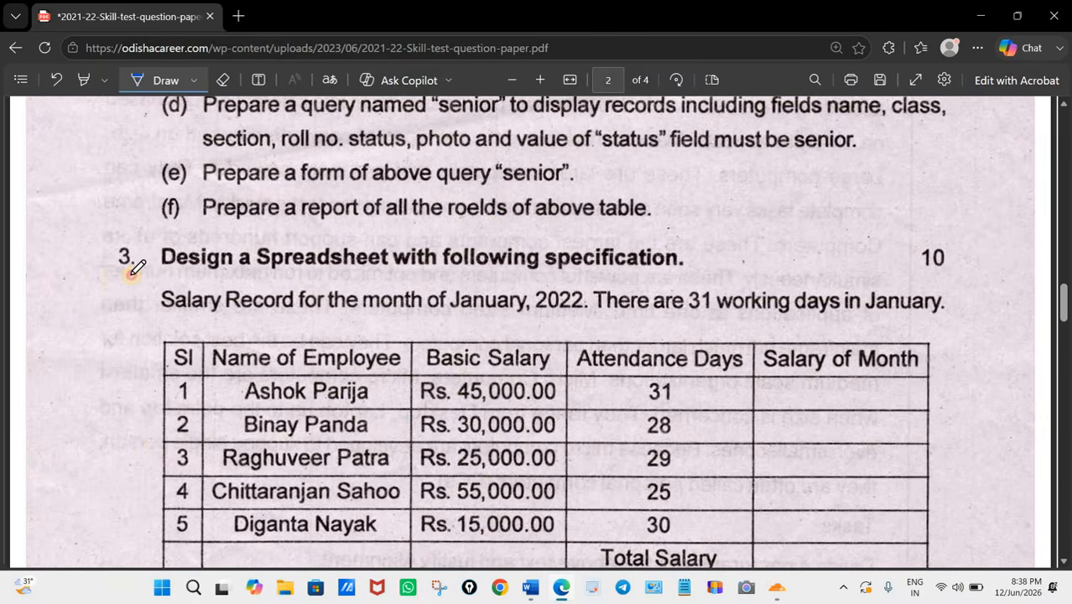
scroll(394, 373, down, 10)
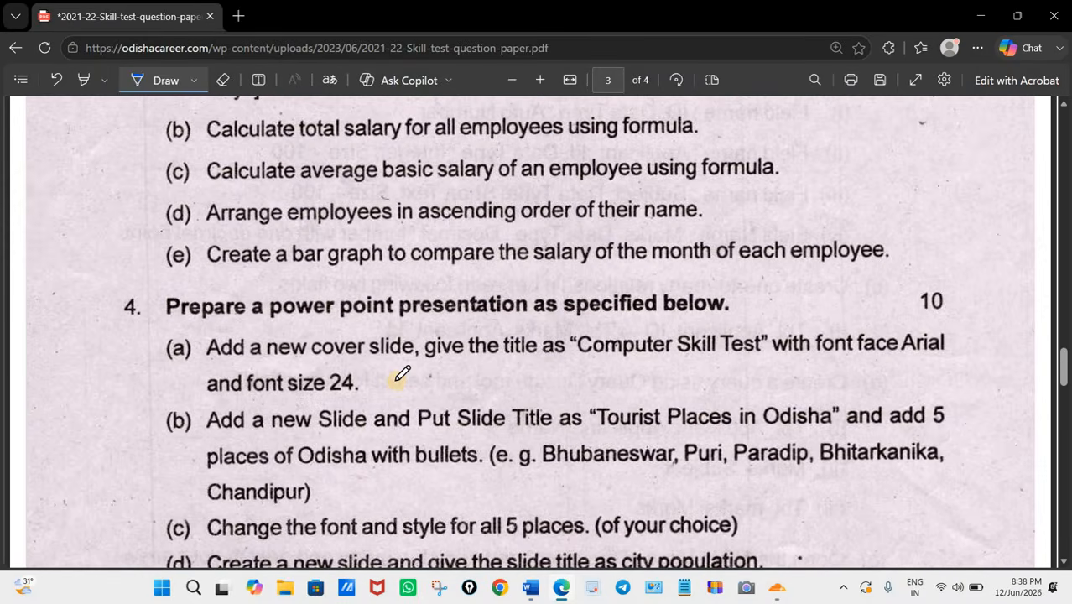
drag(123, 297, 216, 308)
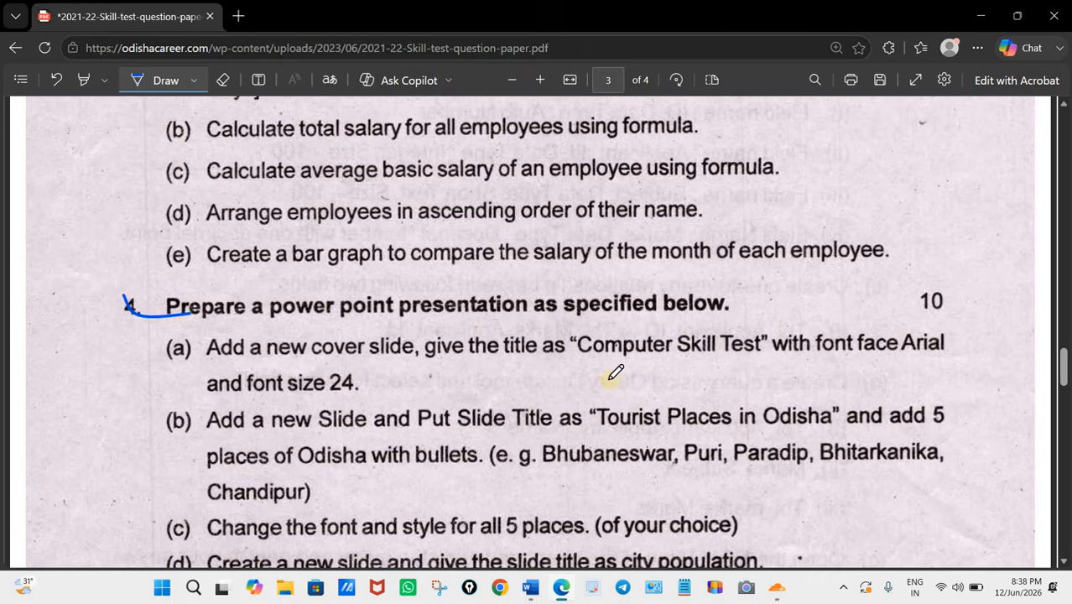
Step: Look through the remaining questions on the last pages of the paper and return to the Word document
scroll(619, 372, down, 1)
scroll(619, 373, down, 15)
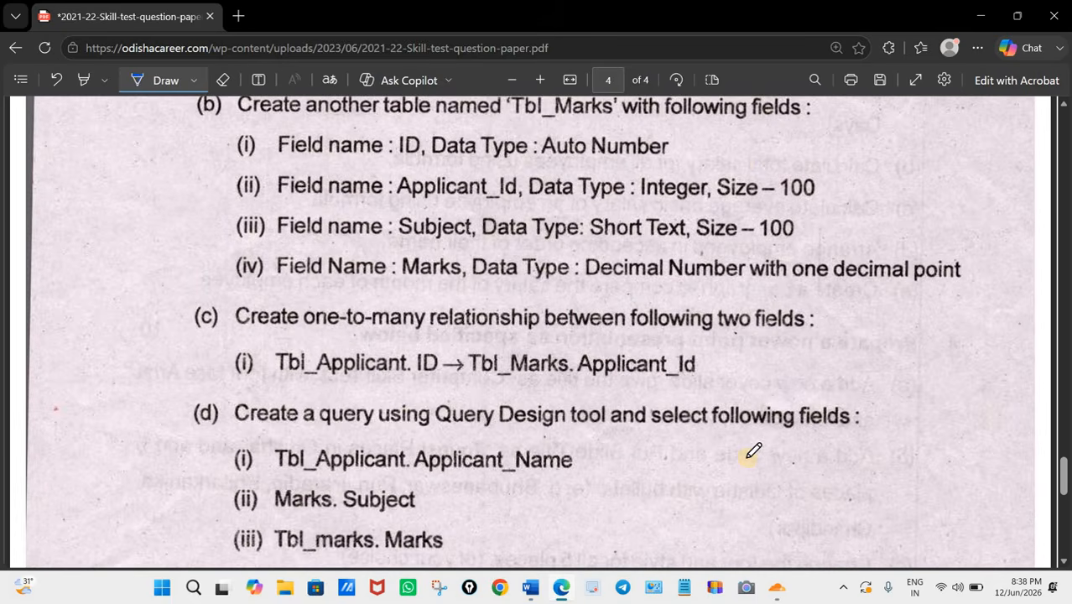
scroll(753, 452, up, 20)
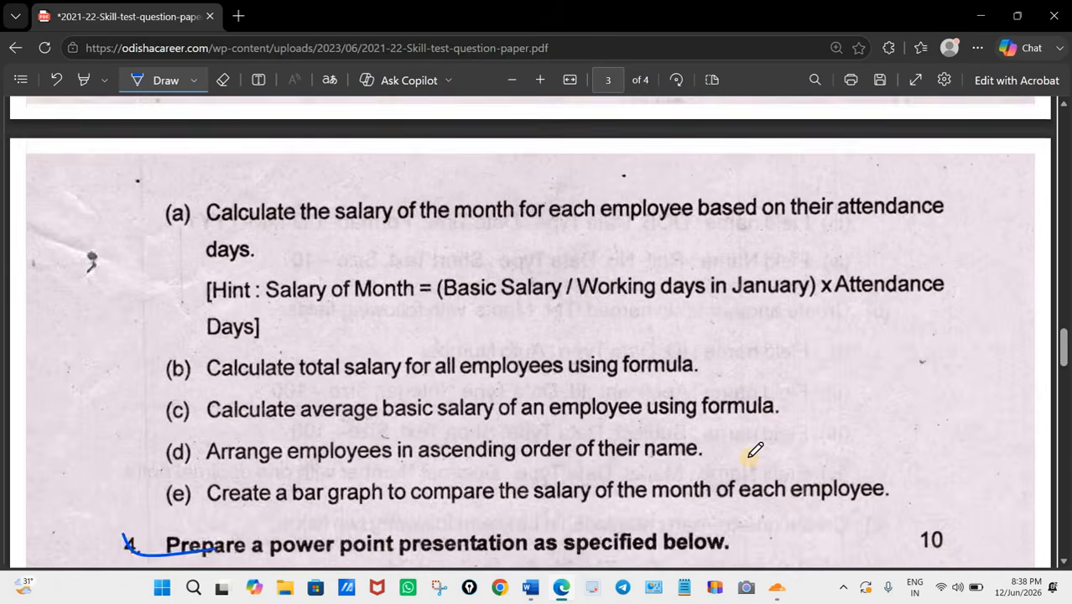
scroll(752, 452, up, 15)
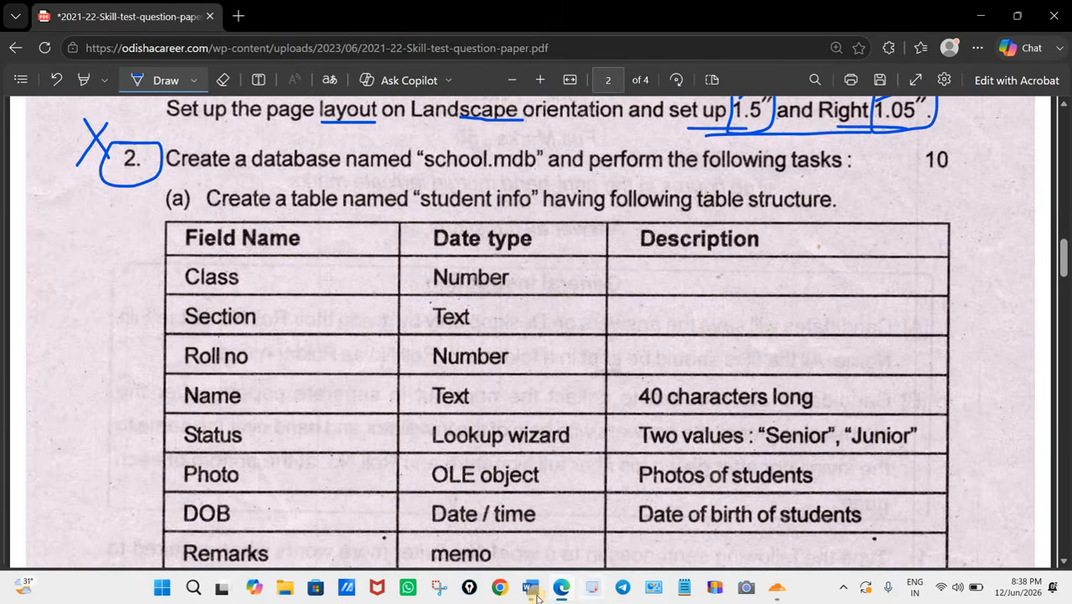
click(532, 590)
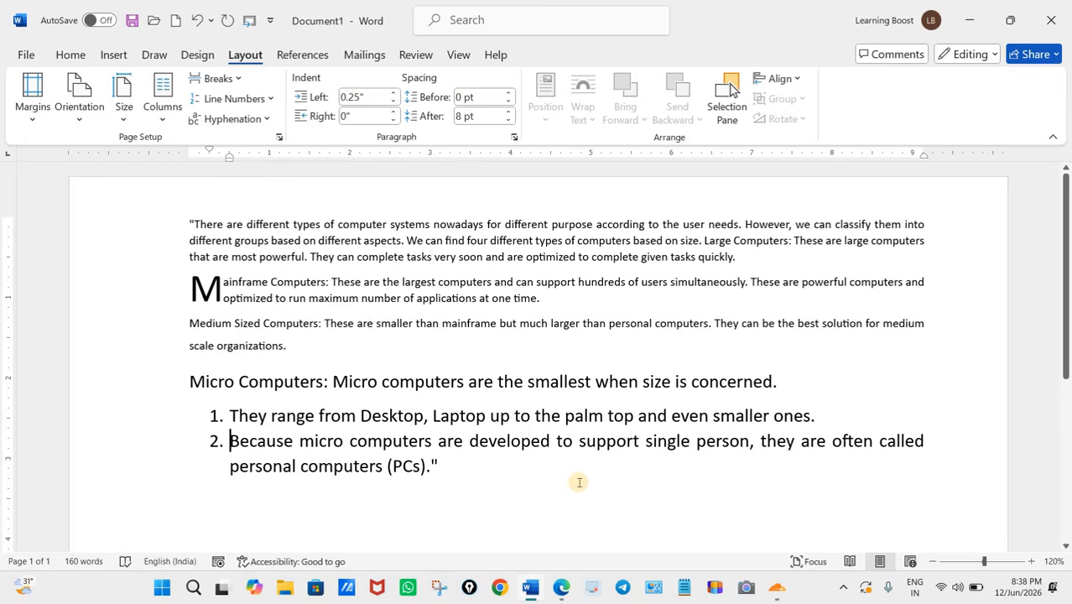